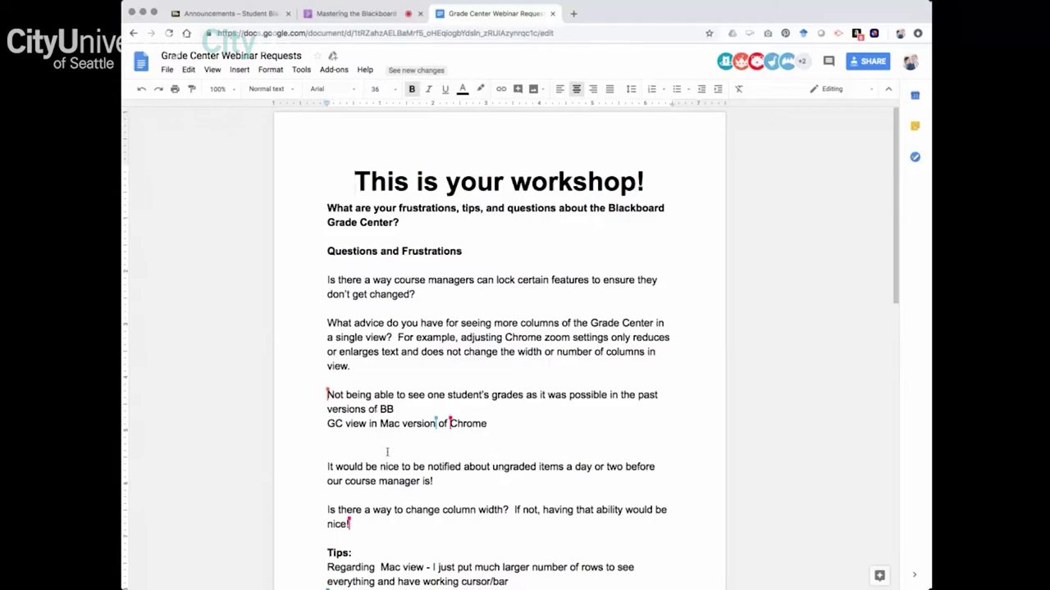
Highlight the workshop document's entries on viewing one student's grades, ungraded-item notifications and seeing more Grade Center columns.
left_click_drag(394, 409, 328, 395)
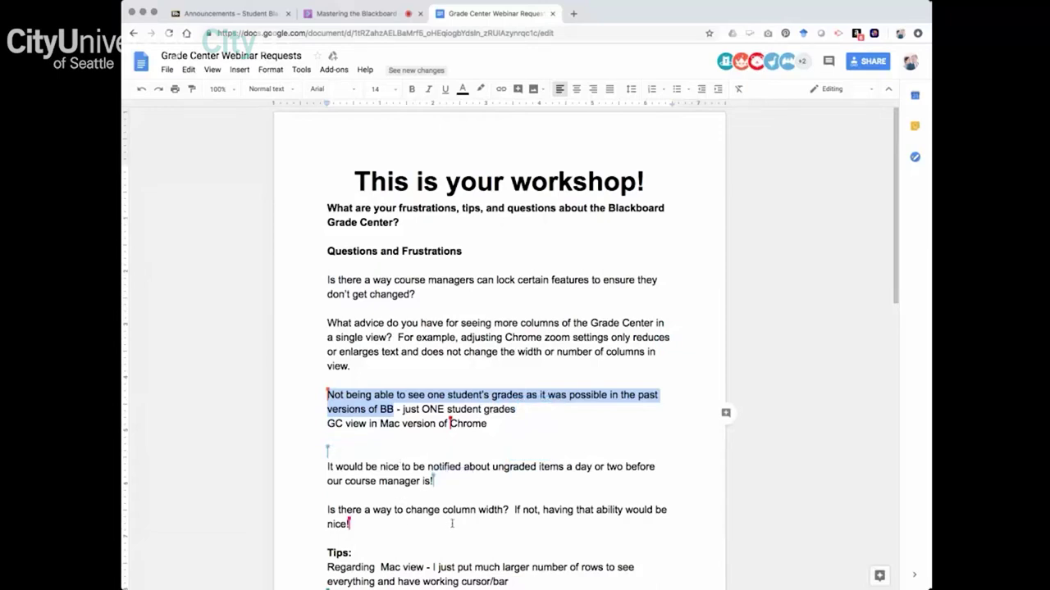
scroll(451, 523, "down", 3)
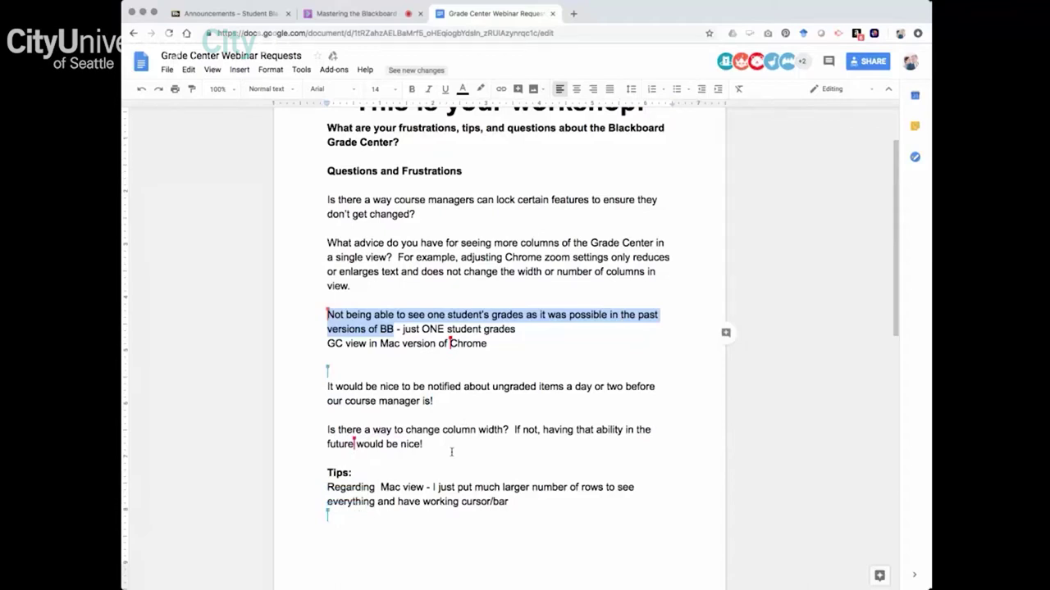
left_click_drag(433, 401, 322, 390)
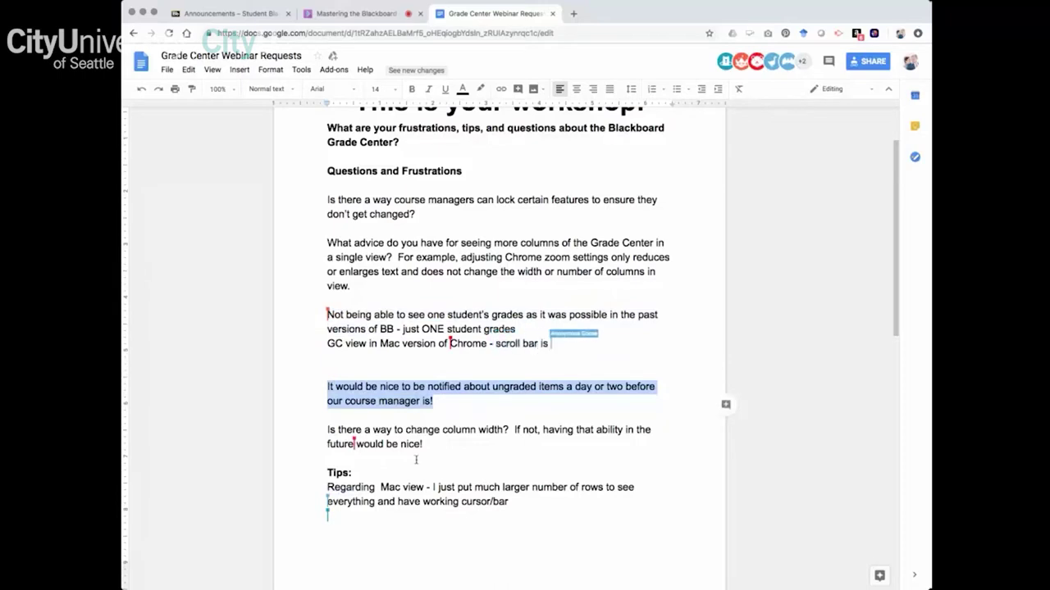
left_click(342, 280)
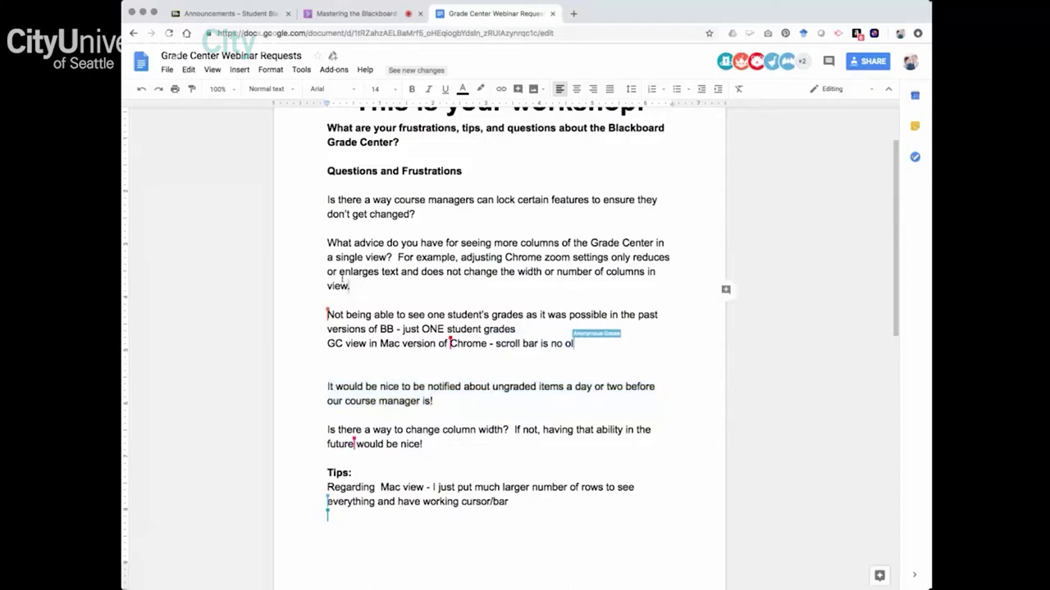
left_click_drag(342, 281, 325, 254)
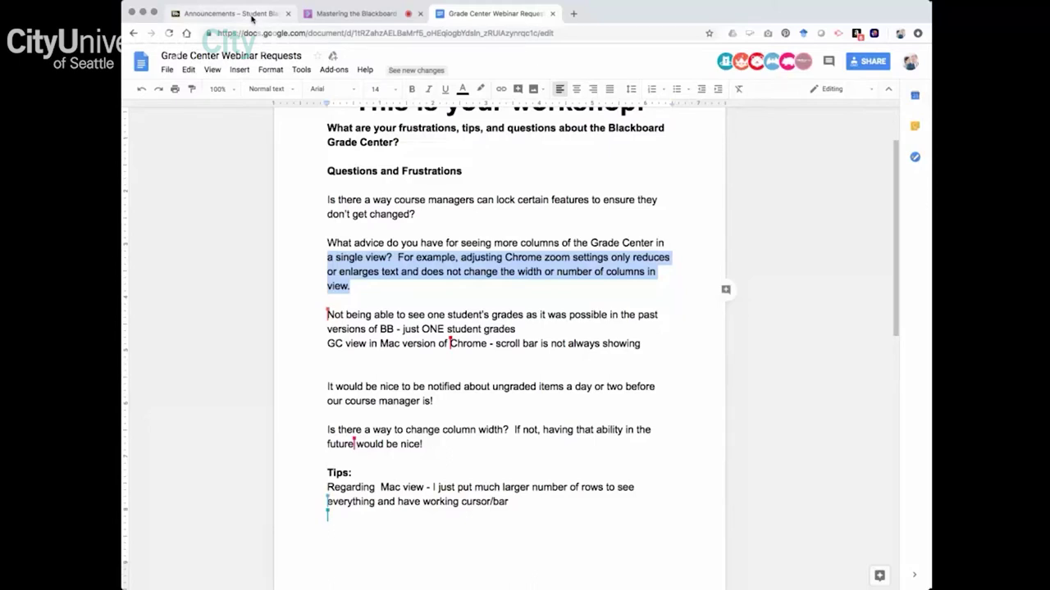
Switch to the Student Blackboard Orientation course and open its Full Grade Center.
left_click(251, 15)
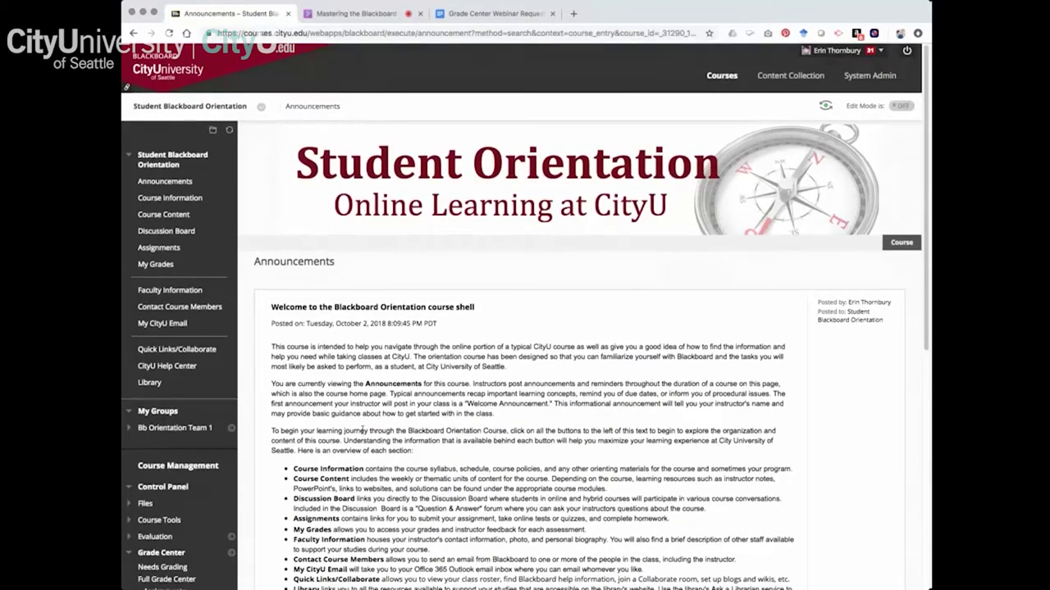
scroll(362, 430, "down", 3)
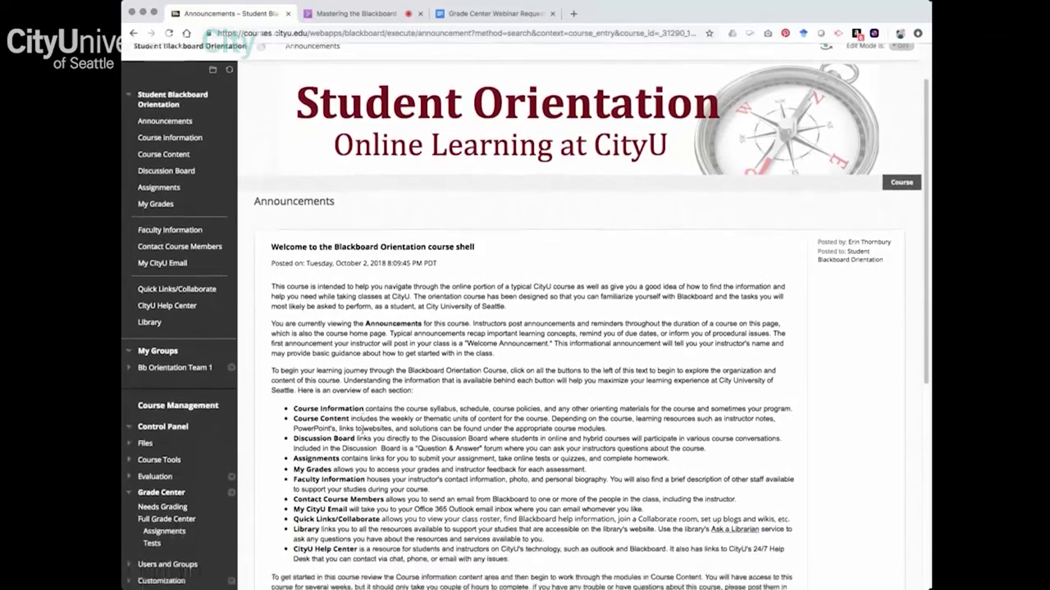
scroll(363, 429, "down", 1)
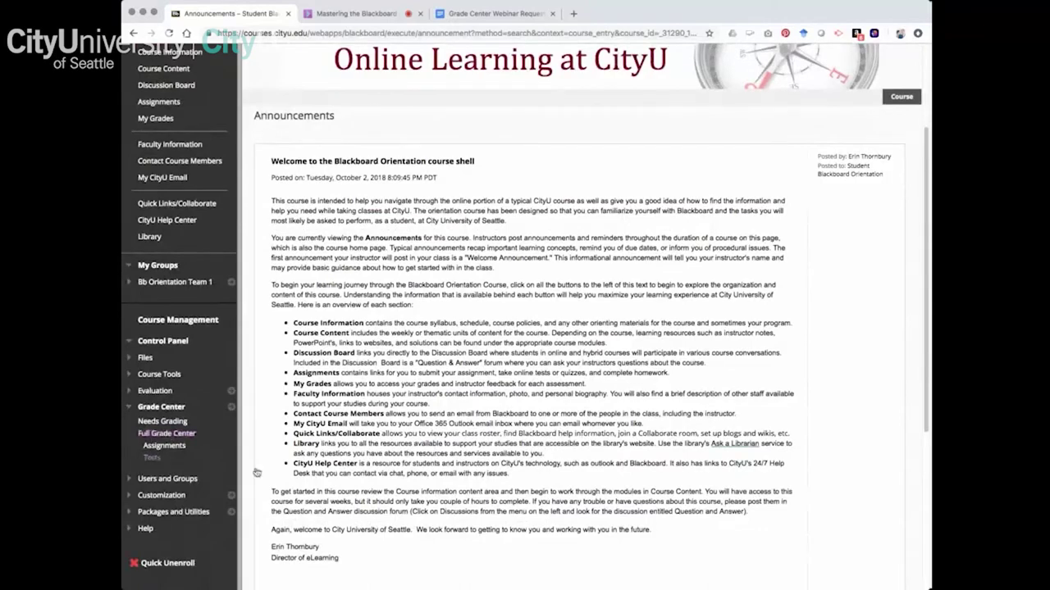
scroll(449, 369, "down", 2)
scroll(447, 353, "down", 3)
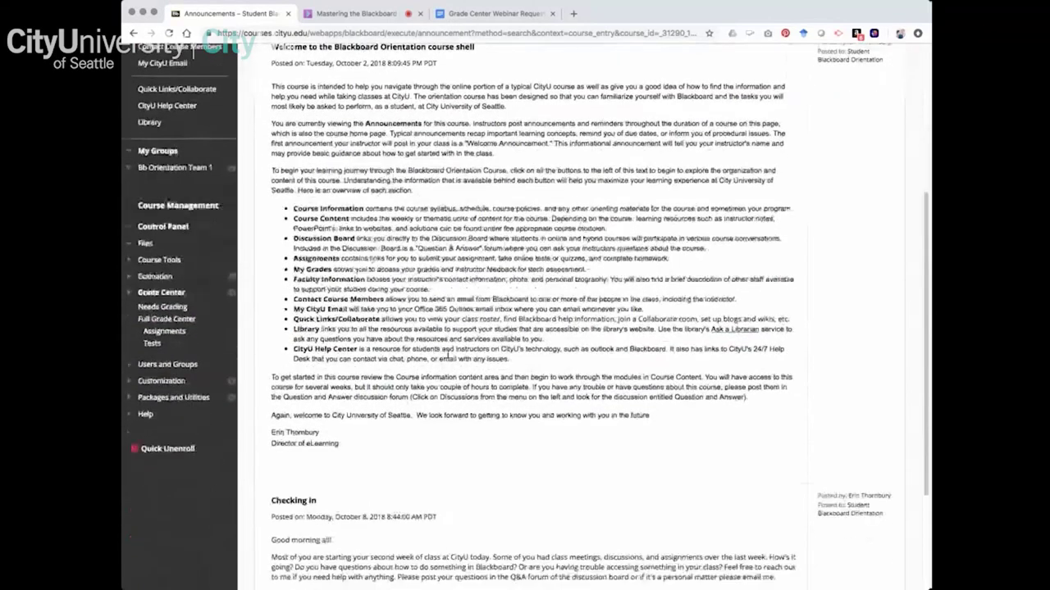
scroll(448, 353, "up", 8)
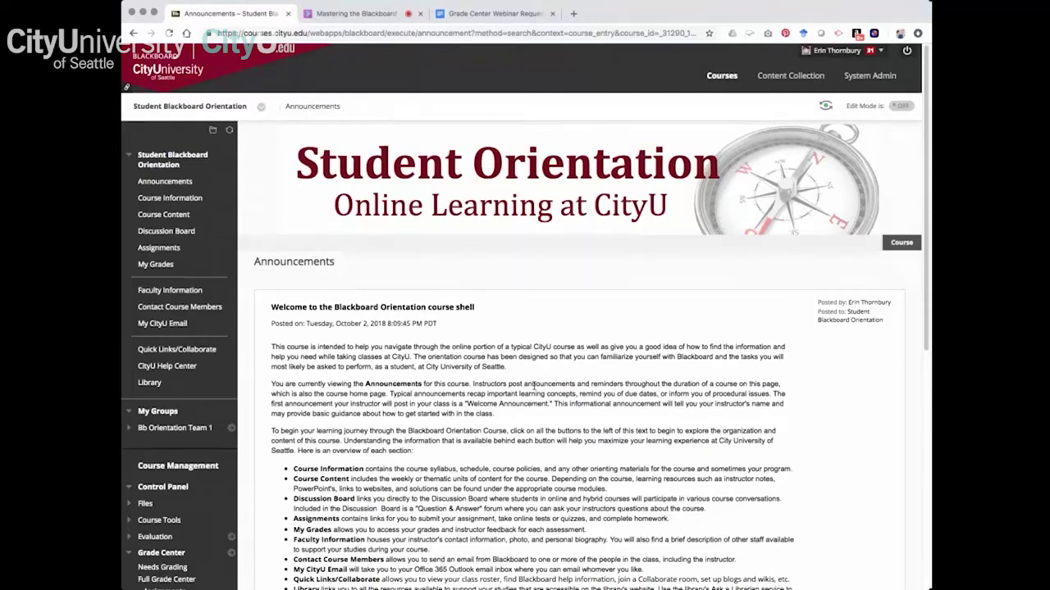
scroll(389, 428, "down", 3)
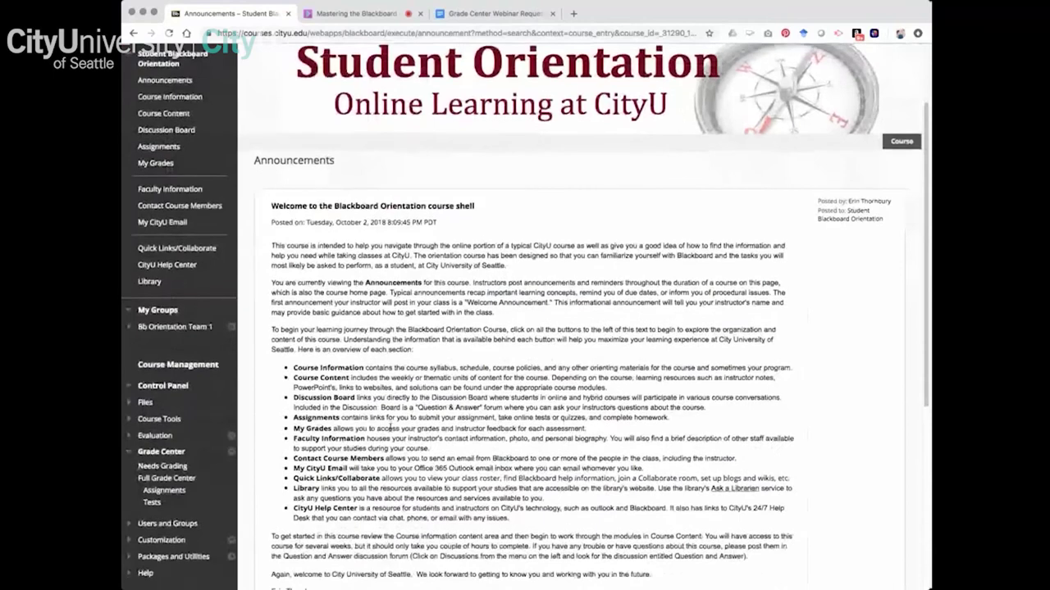
scroll(390, 428, "down", 1)
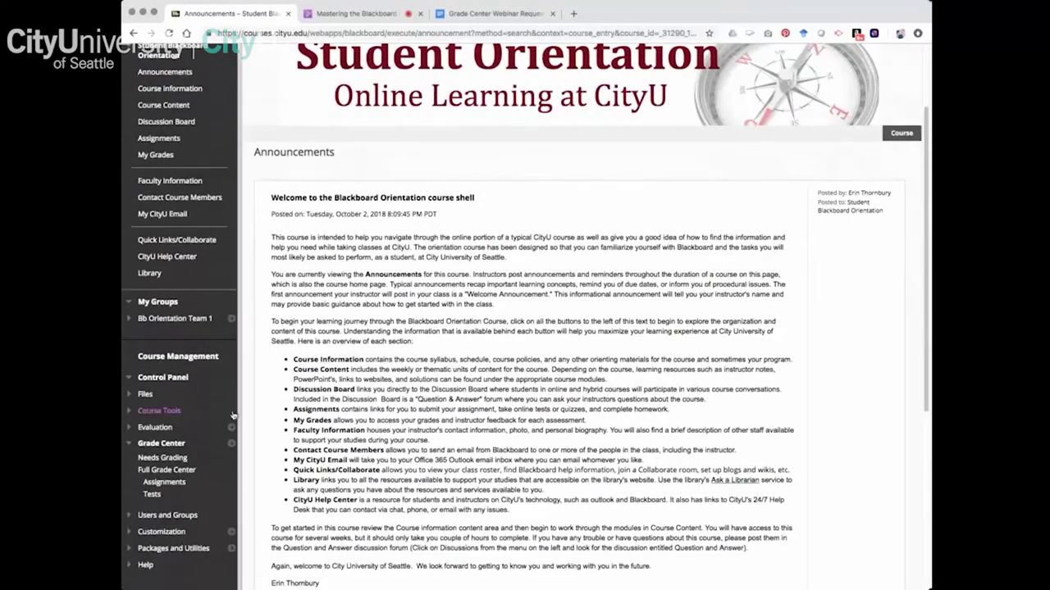
left_click(164, 471)
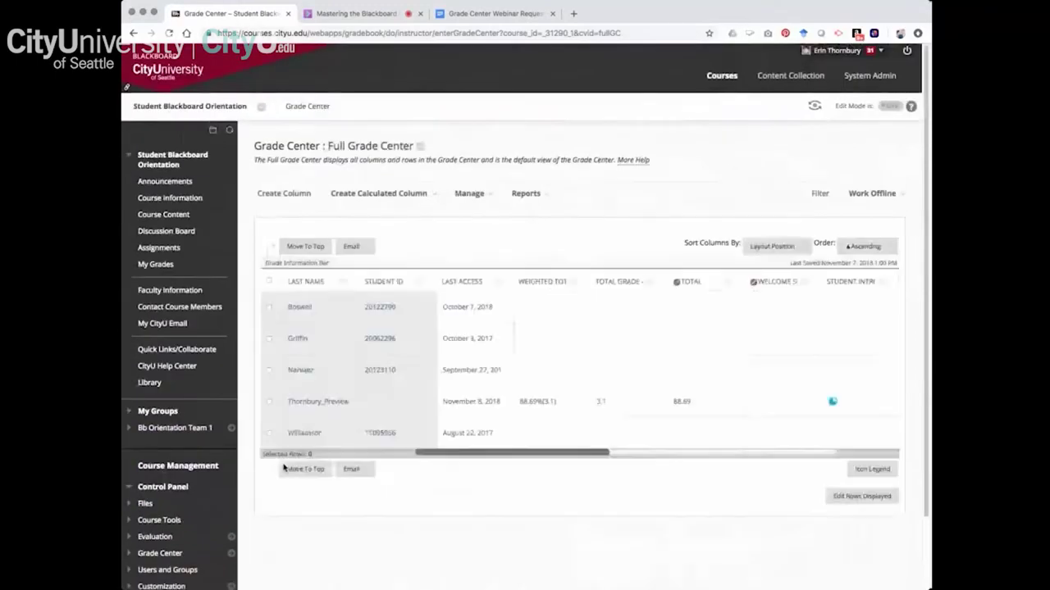
Open the Grade Center's Assignments view and review which columns it includes.
scroll(284, 468, "down", 4)
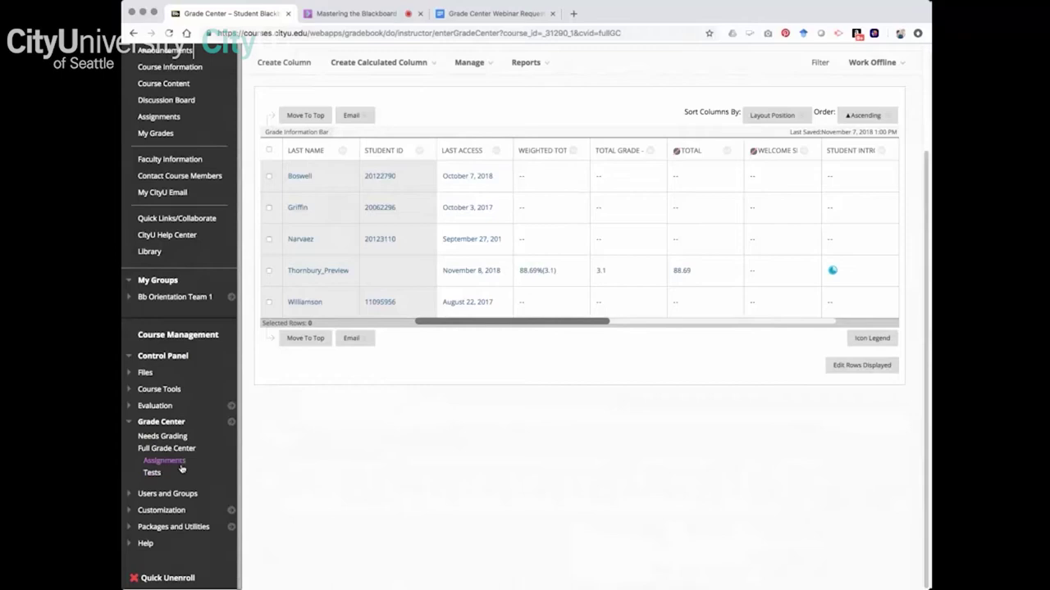
left_click(181, 465)
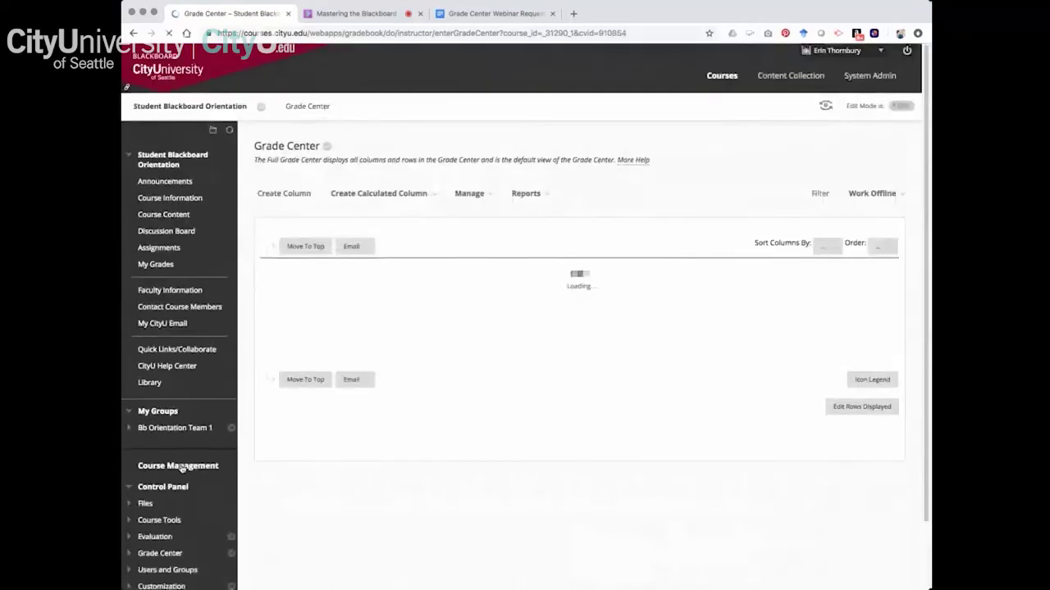
left_click(771, 246)
left_click(683, 263)
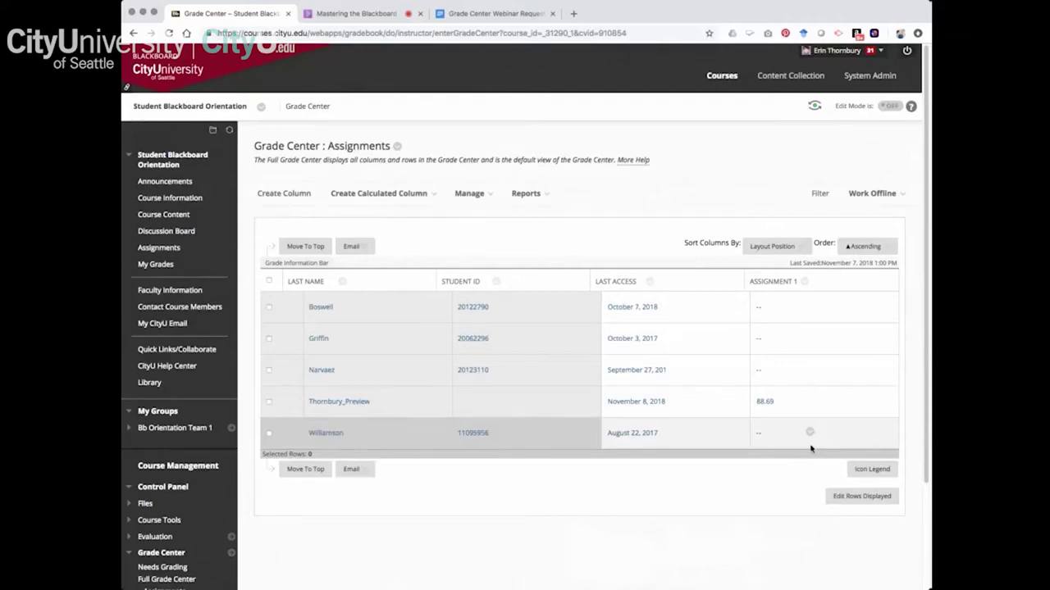
scroll(753, 465, "down", 1)
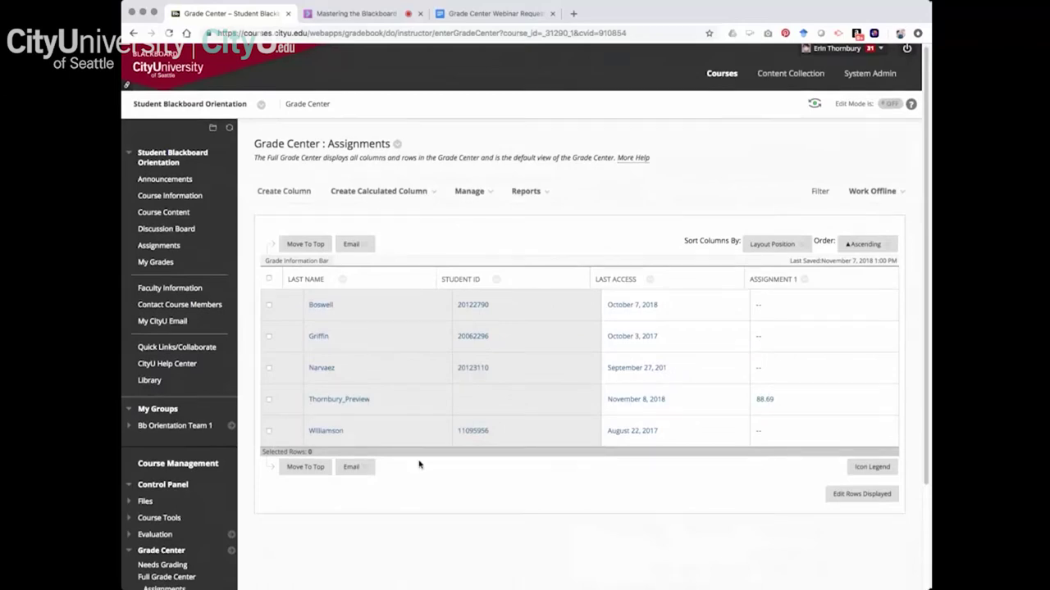
scroll(422, 464, "down", 3)
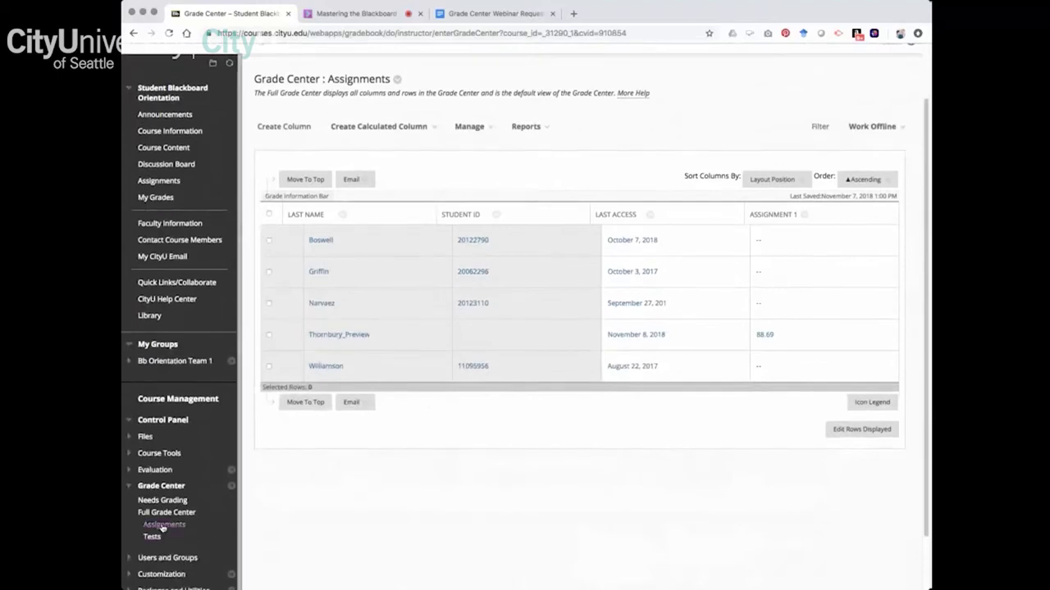
scroll(152, 543, "up", 1)
scroll(149, 545, "down", 1)
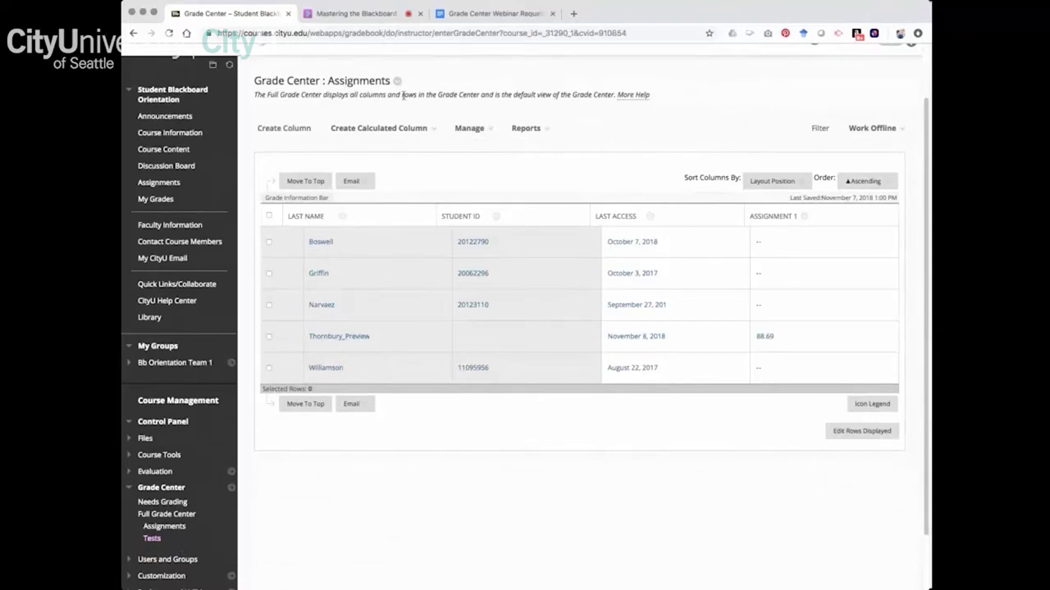
Hide the course menu and widen the browser window to give the Assignments grid more room.
left_click(495, 130)
left_click(244, 180)
left_click(243, 181)
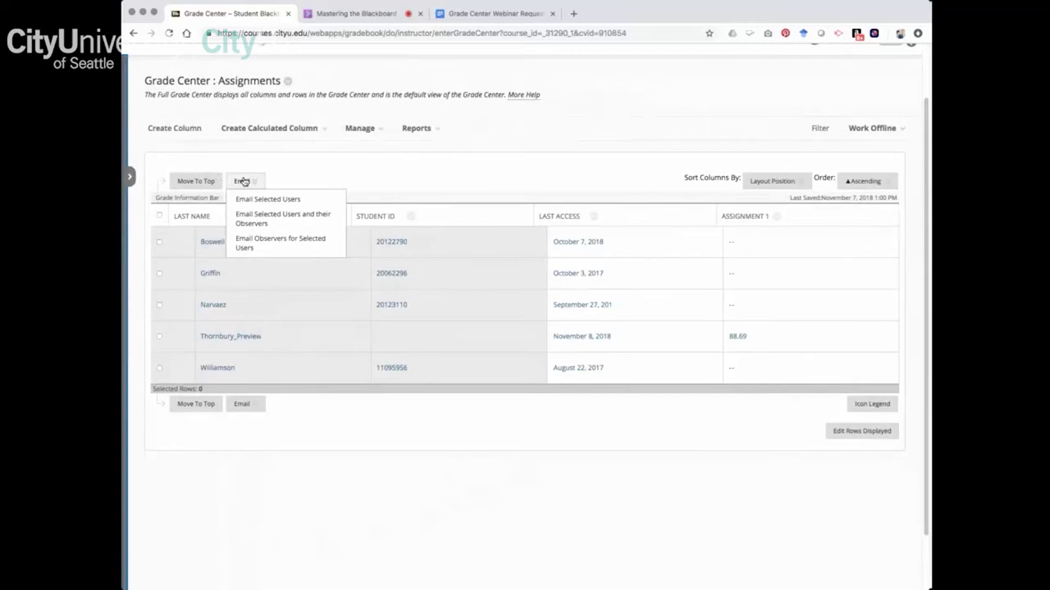
left_click(243, 181)
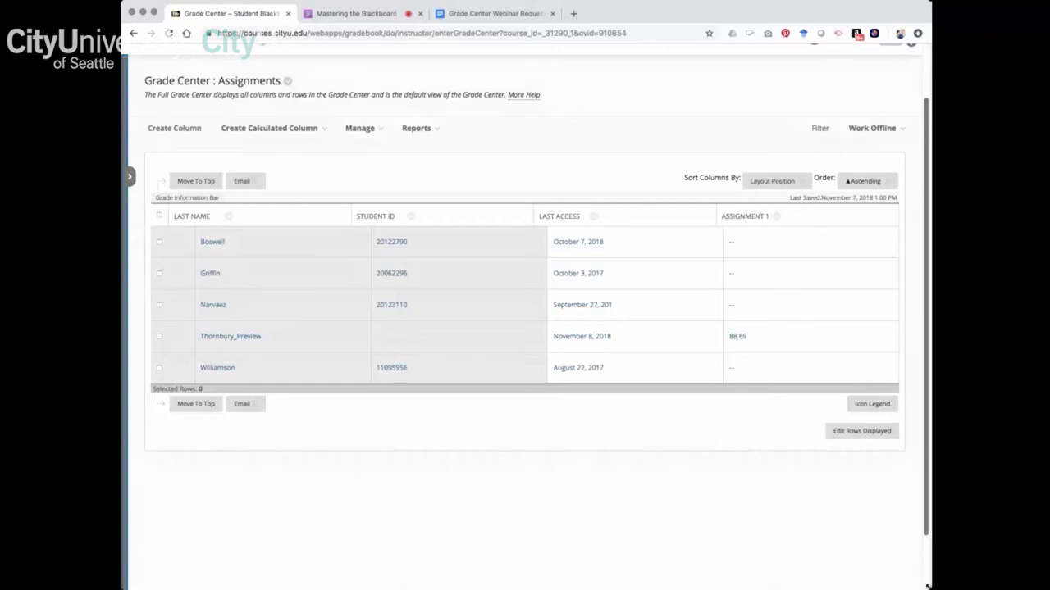
left_click_drag(927, 588, 1021, 587)
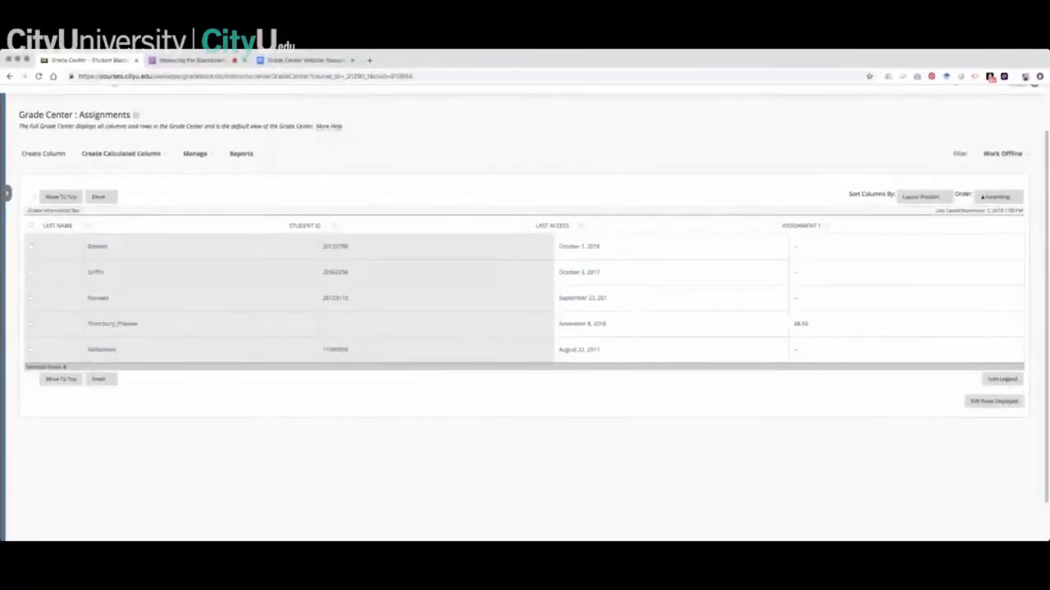
Show the course menu again, return to the Full Grade Center and inspect its layout in a narrow browser window.
left_click(5, 283)
left_click(35, 469)
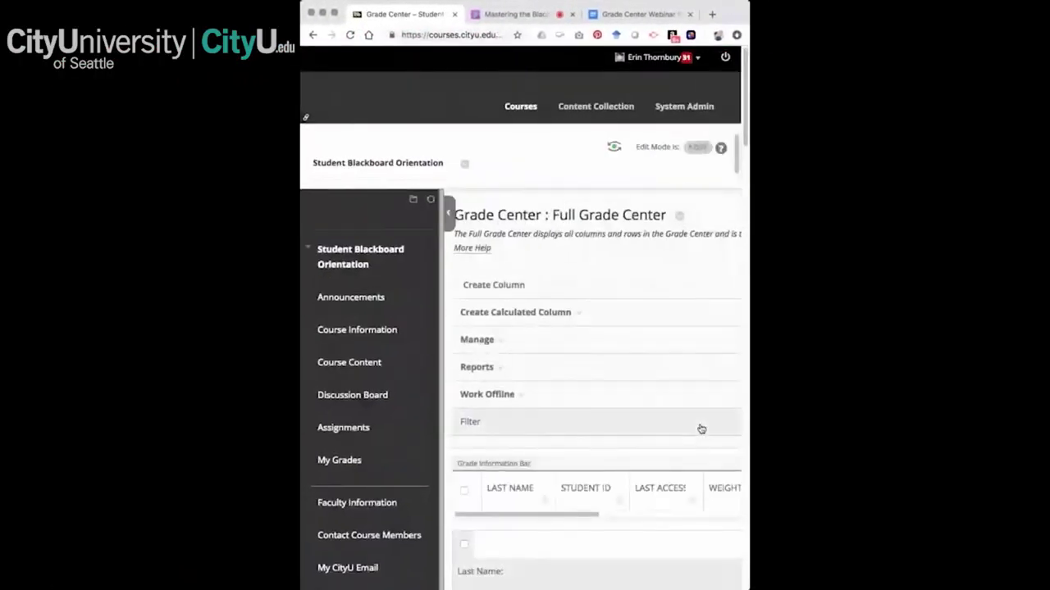
scroll(701, 429, "down", 5)
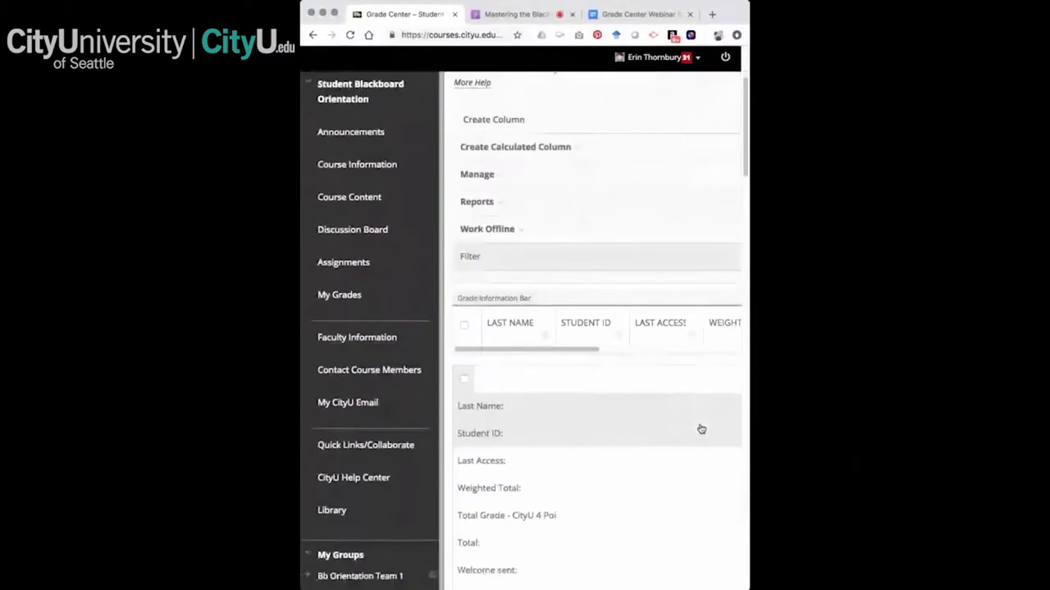
scroll(525, 467, "down", 10)
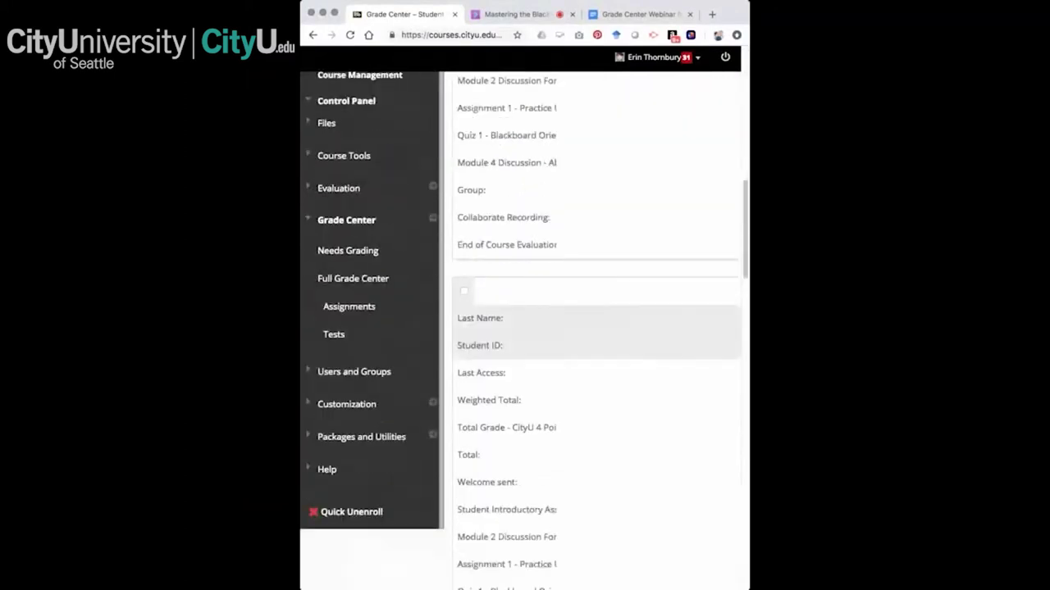
Widen the browser window to fit more grade columns and check the Full Grade Center grid at that size.
left_click_drag(743, 587, 1040, 587)
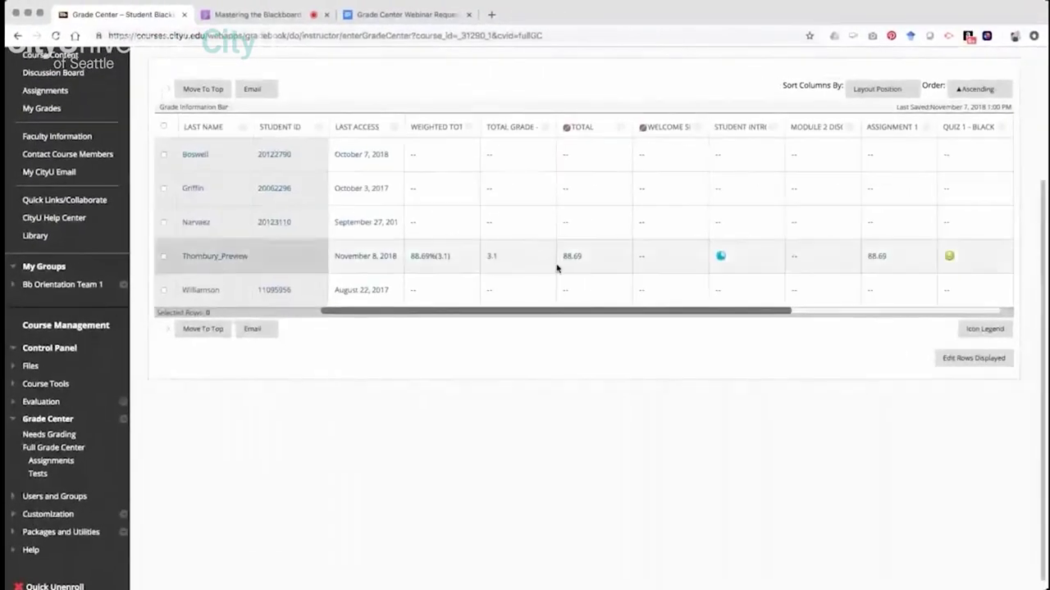
scroll(556, 268, "up", 3)
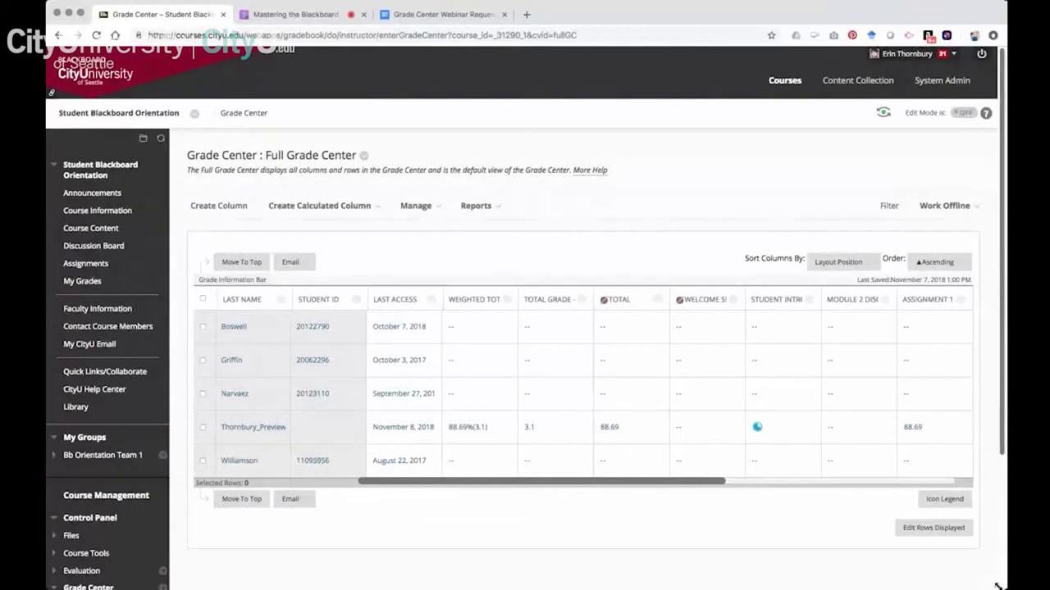
left_click_drag(997, 587, 987, 585)
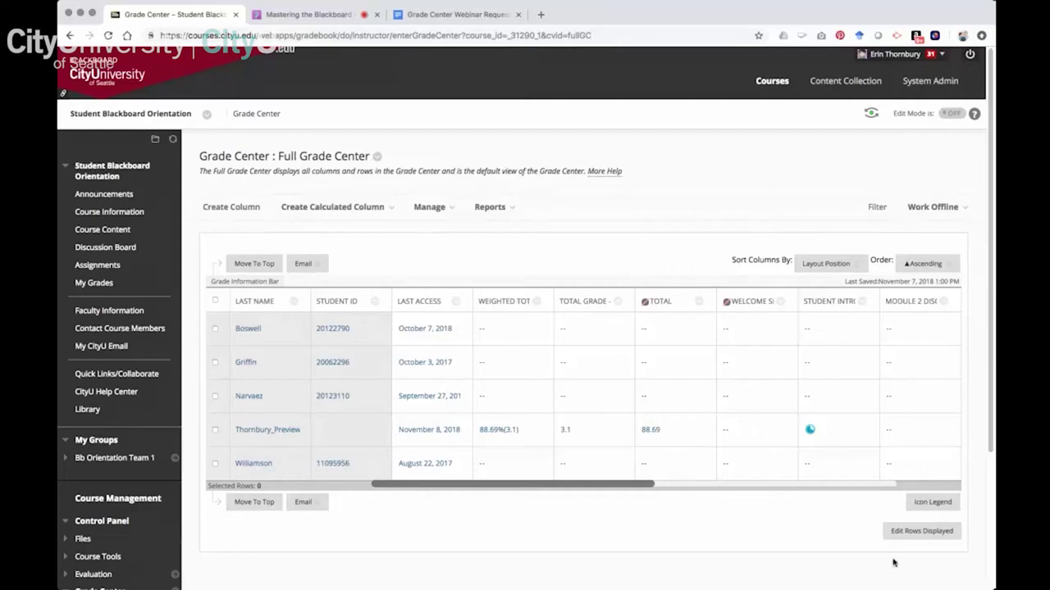
scroll(742, 524, "down", 3)
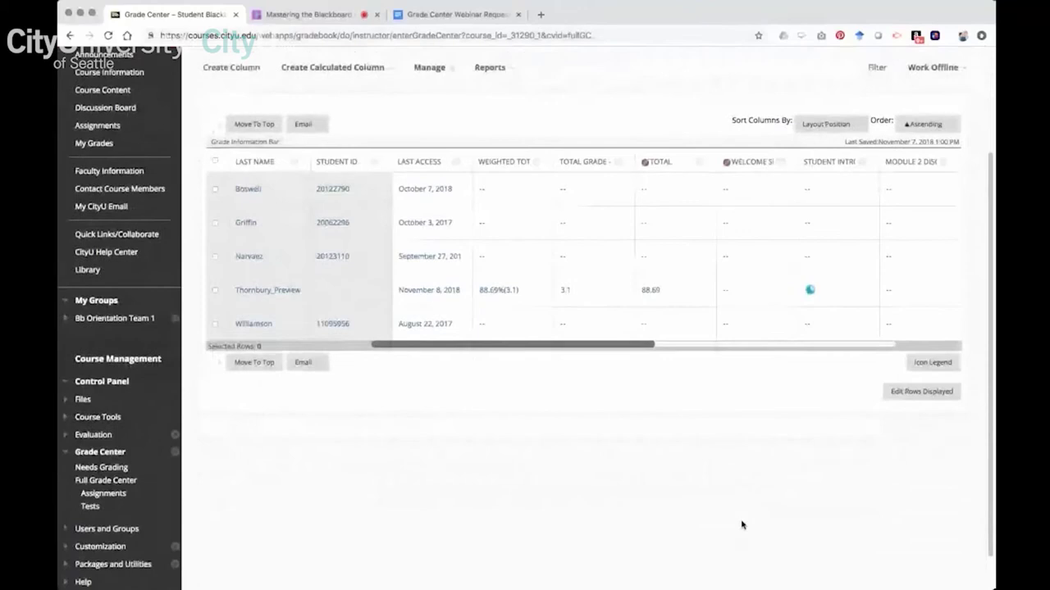
scroll(746, 525, "up", 2)
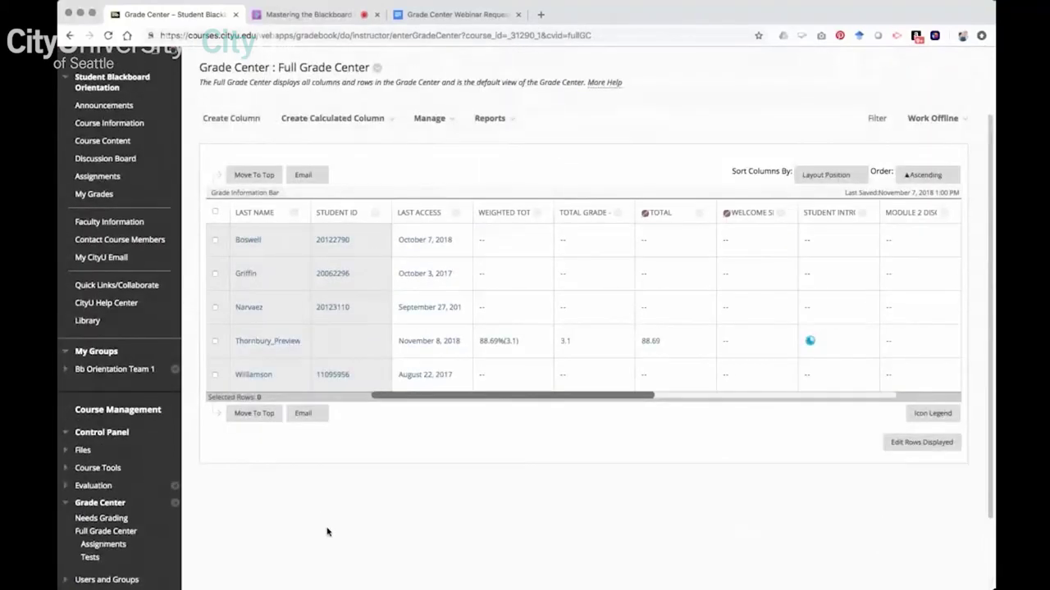
scroll(329, 530, "down", 1)
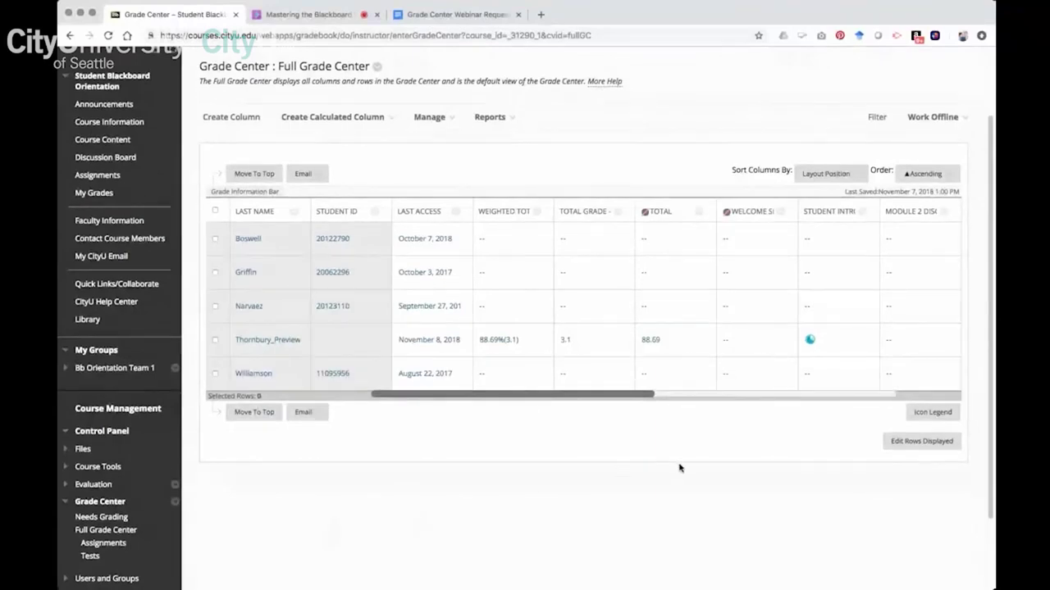
left_click_drag(990, 515, 987, 425)
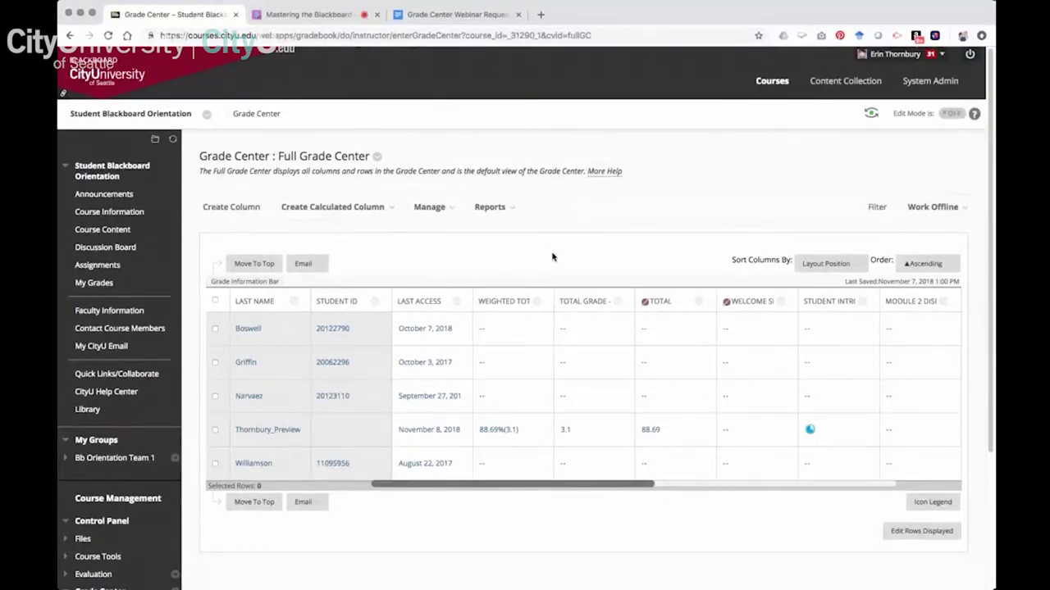
Open the Grade Center's Column Organization page and review the columns shown in all views and those not in a grading period.
left_click(447, 210)
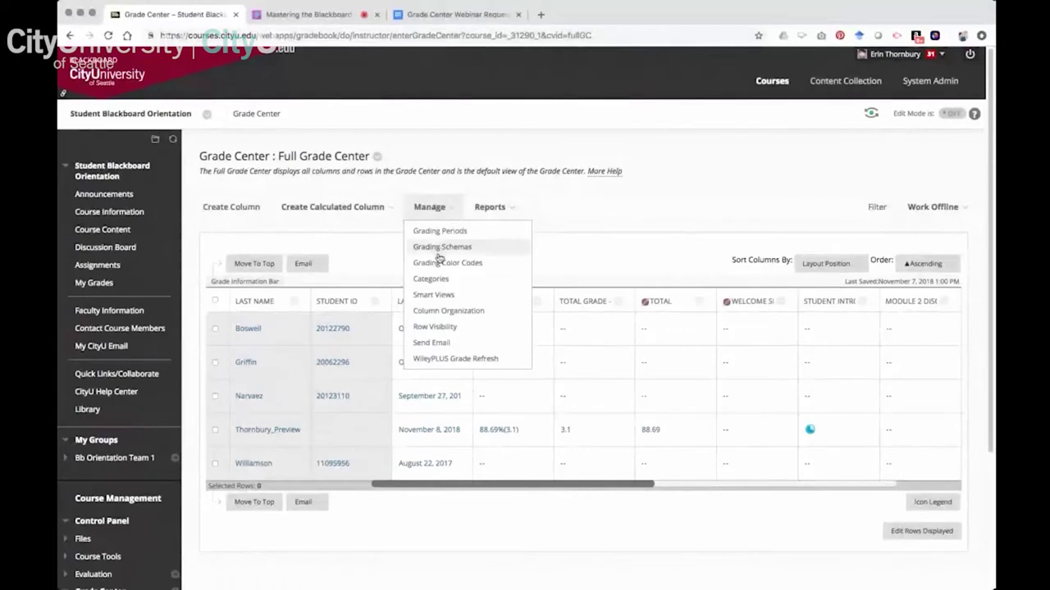
left_click(446, 310)
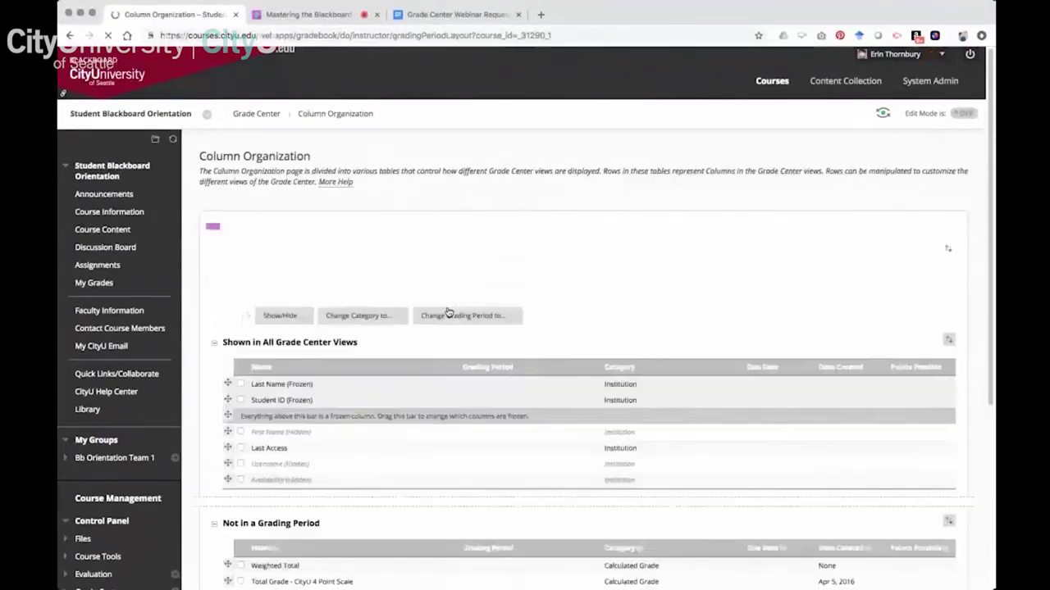
scroll(551, 328, "down", 1)
scroll(552, 328, "down", 2)
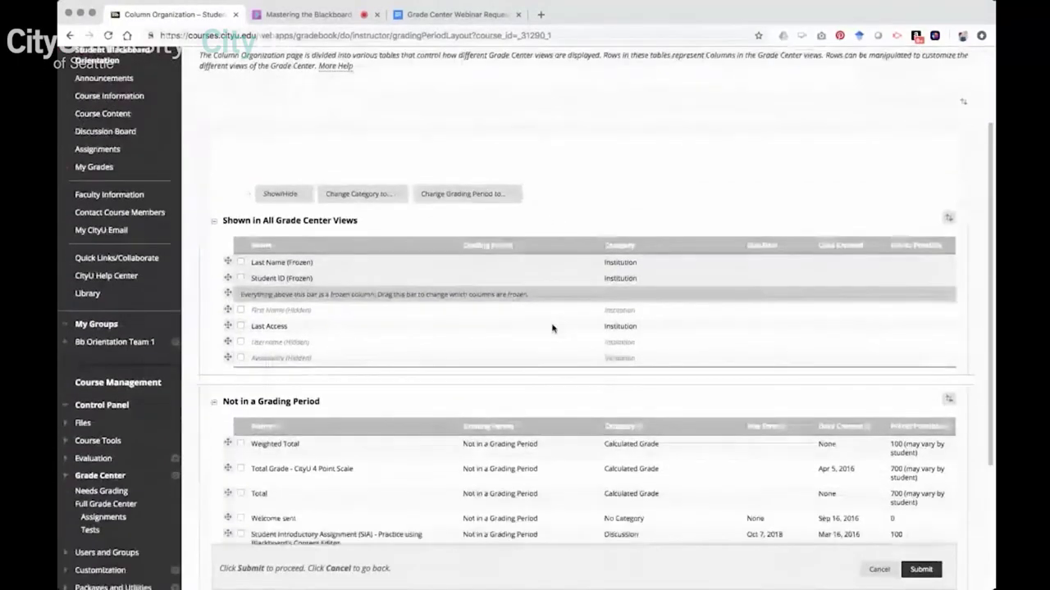
Move the frozen-column bar above Student ID so that only Last Name is frozen.
scroll(552, 328, "down", 5)
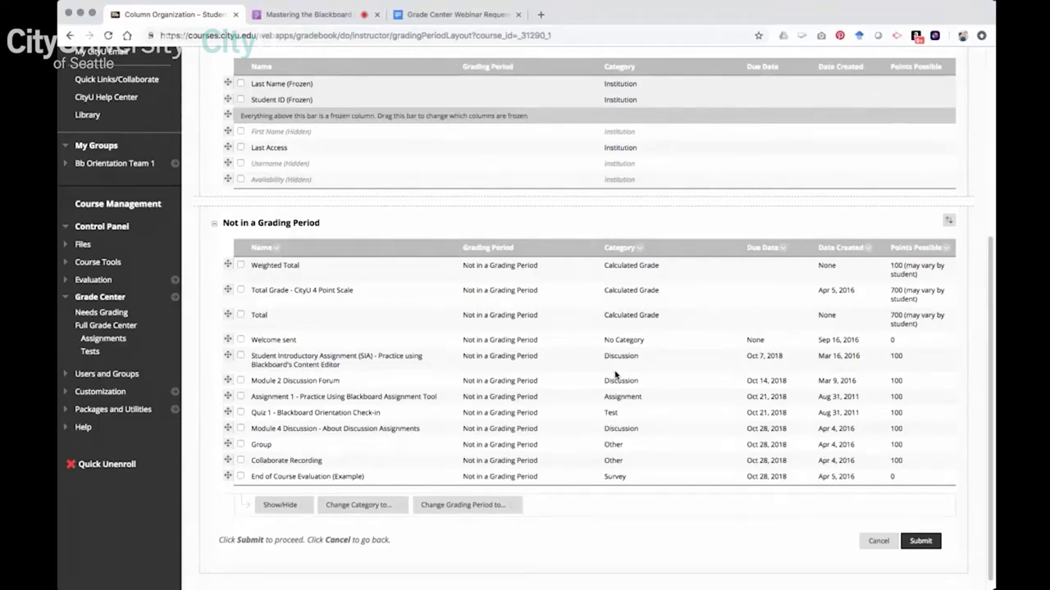
scroll(424, 207, "up", 1)
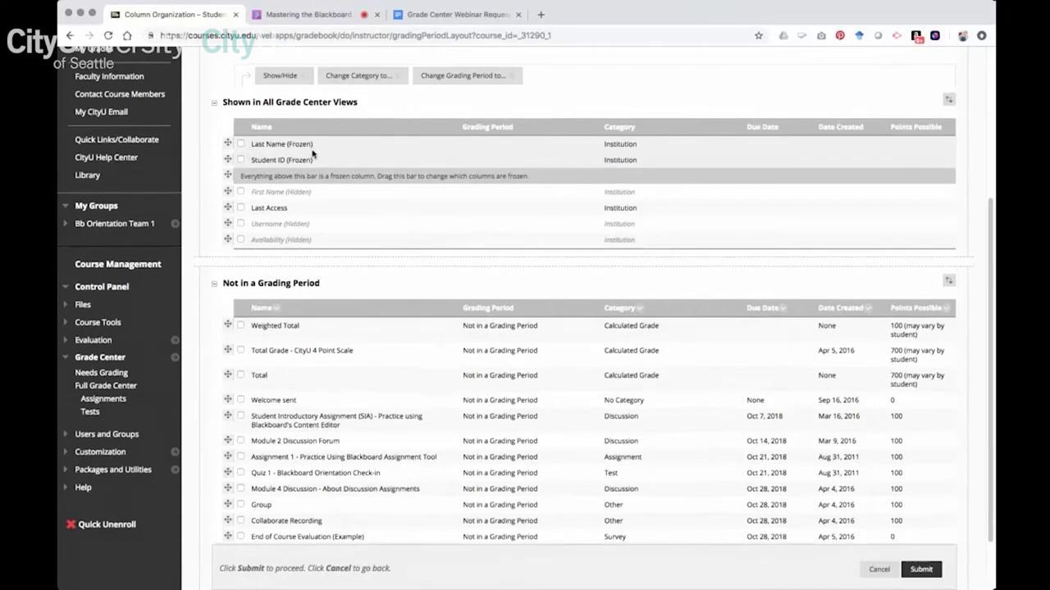
scroll(312, 154, "down", 1)
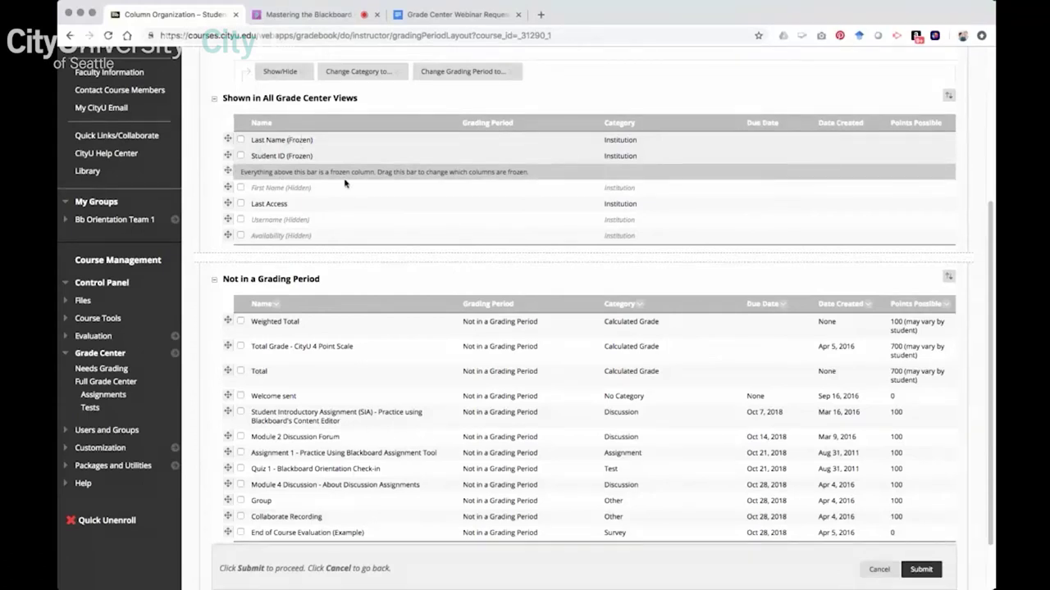
left_click_drag(233, 173, 229, 155)
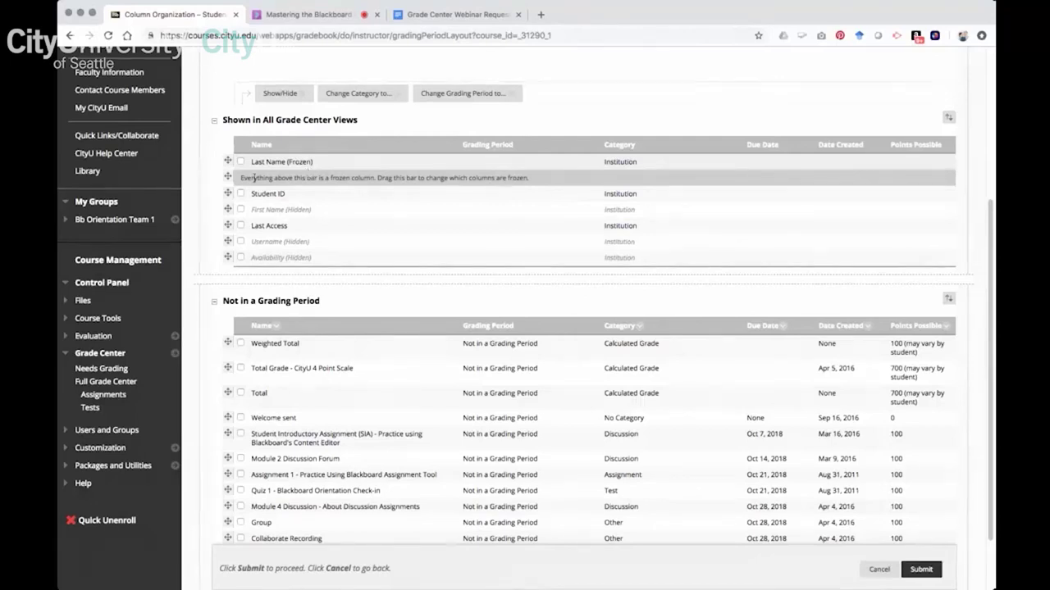
Select the Module 2 Discussion Forum column and look at the category change options for it.
scroll(508, 431, "down", 2)
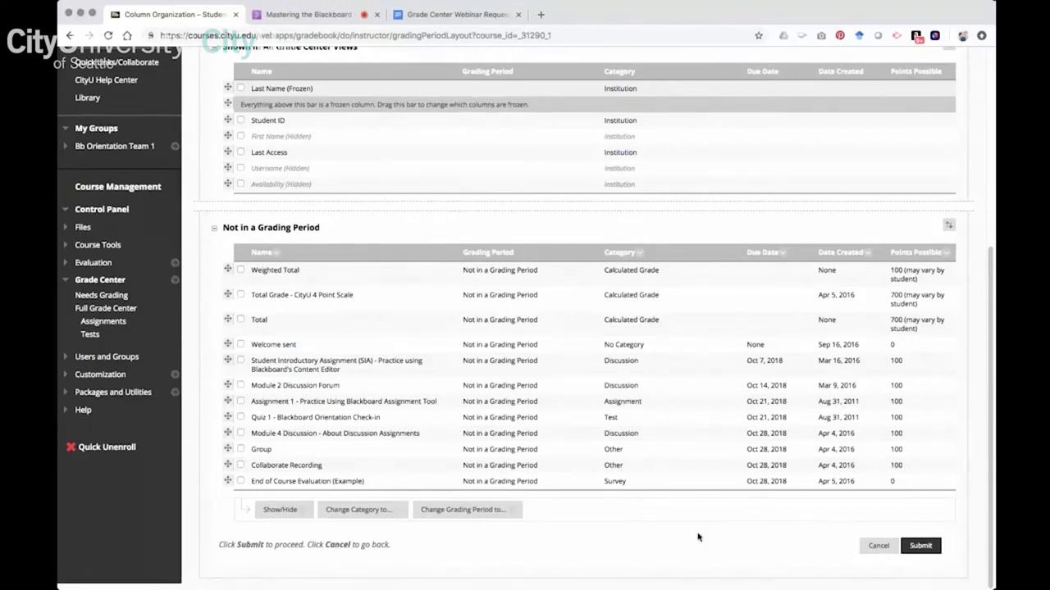
scroll(685, 518, "up", 1)
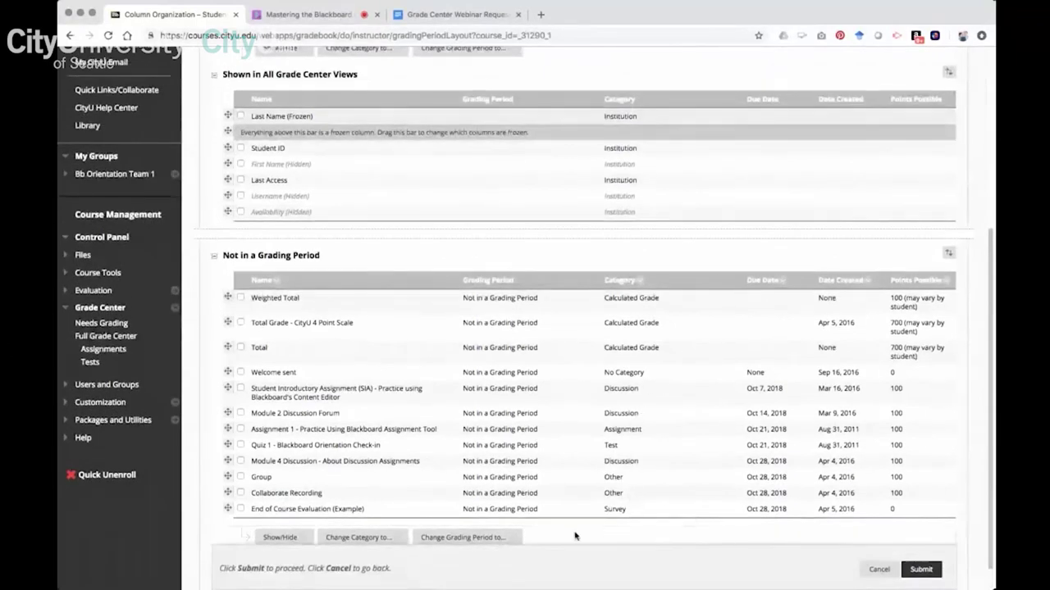
scroll(640, 452, "down", 1)
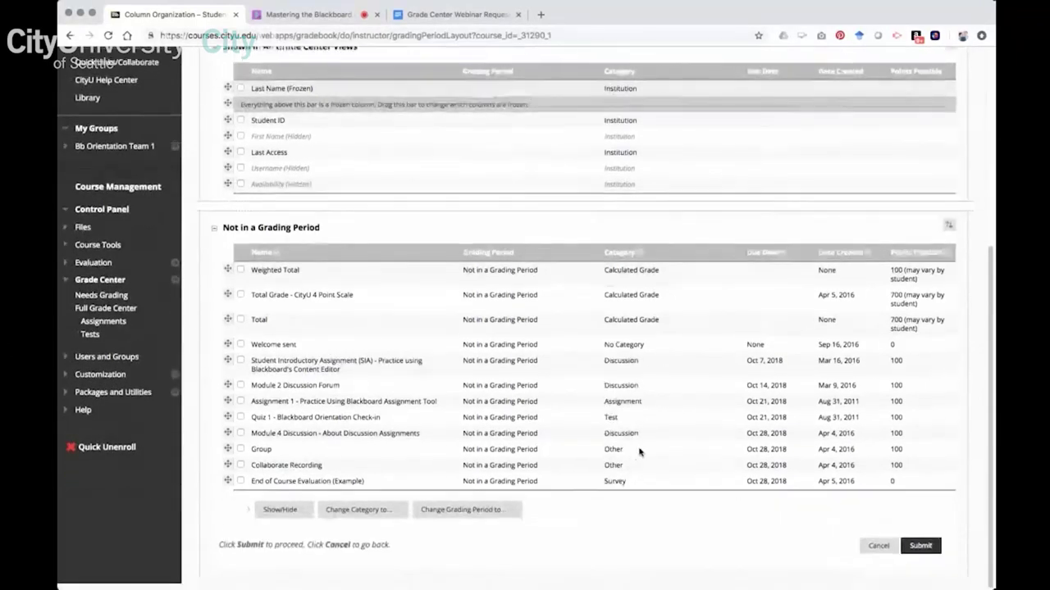
left_click(321, 504)
left_click(312, 498)
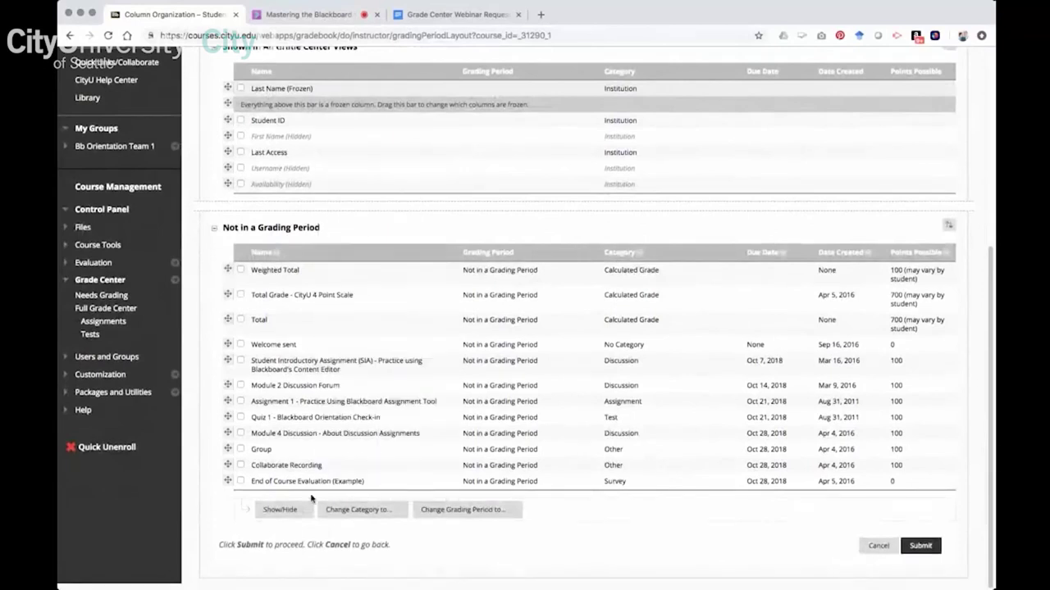
left_click(240, 386)
left_click(361, 510)
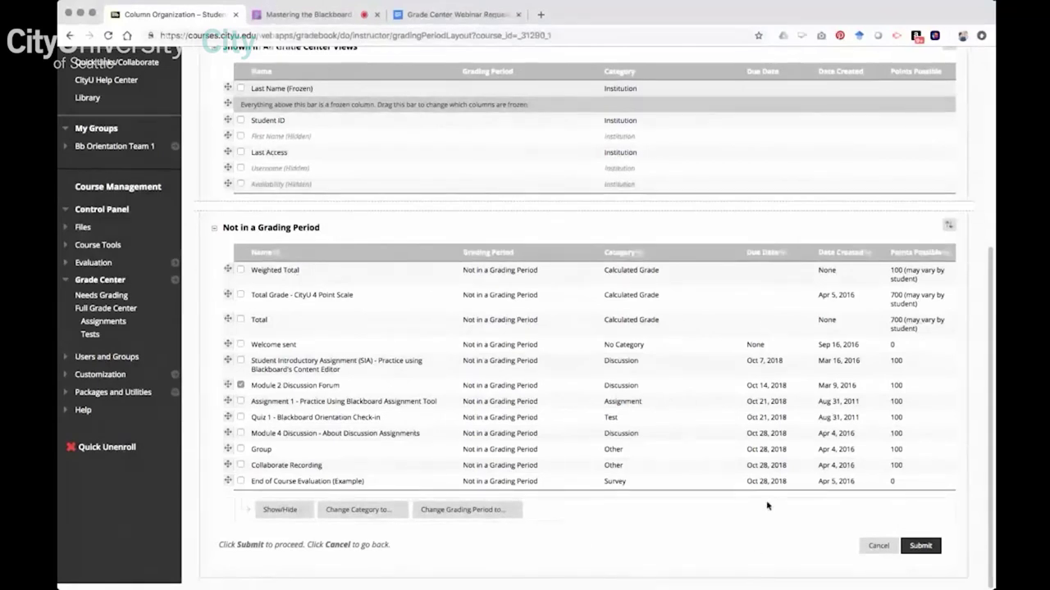
Select Welcome sent together with Module 2 Discussion Forum and examine the show/hide, category and grading period options for selected columns.
left_click_drag(741, 346, 786, 348)
left_click(240, 385)
left_click(241, 345)
left_click(240, 384)
left_click(292, 507)
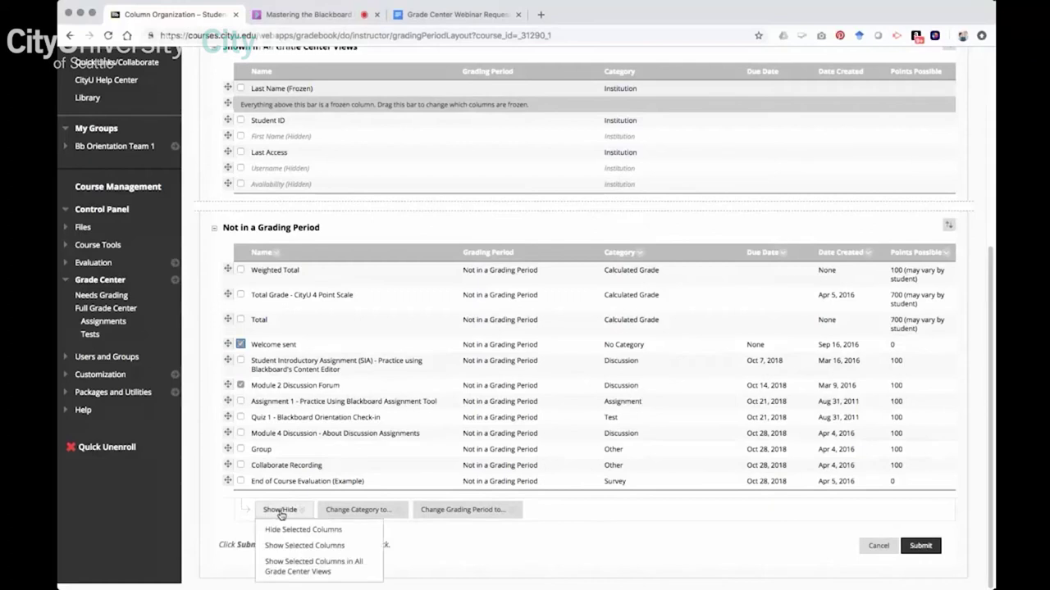
left_click(332, 512)
left_click(436, 513)
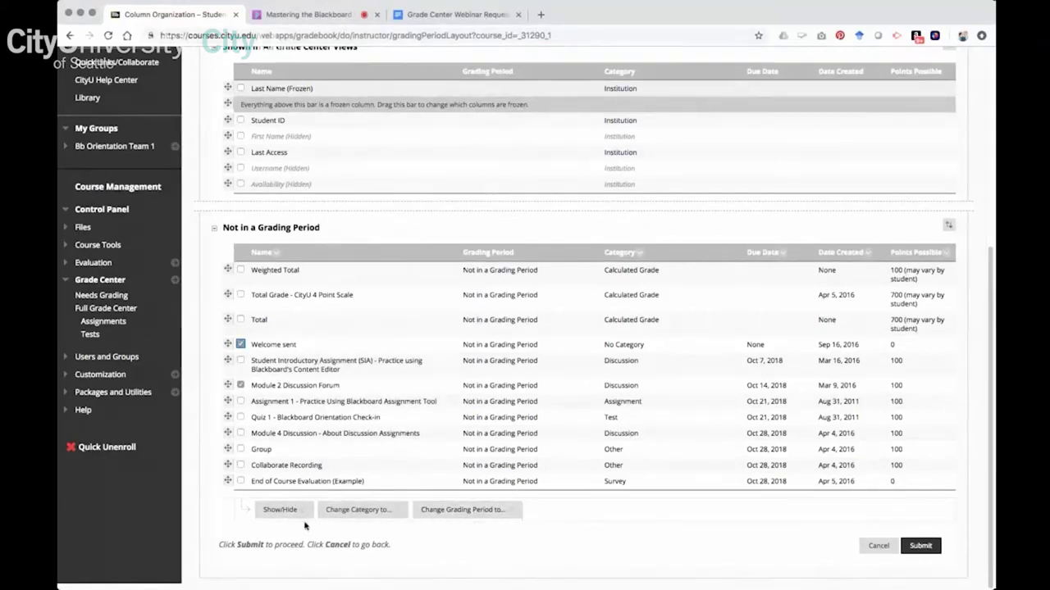
left_click(277, 515)
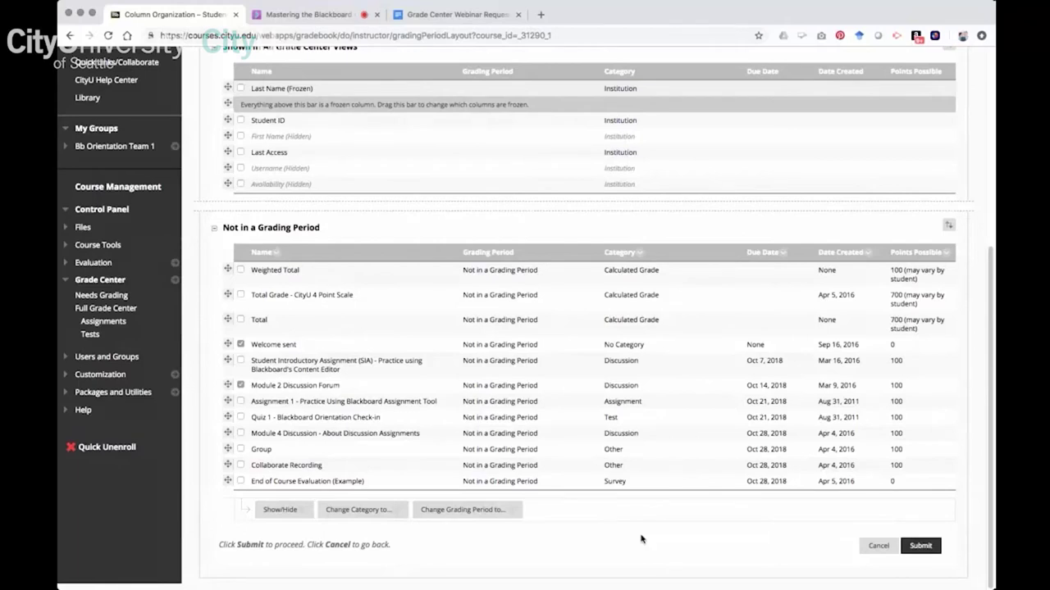
Leave Column Organization for the Full Grade Center without saving and hide the course menu to give the grid more room.
scroll(641, 539, "up", 2)
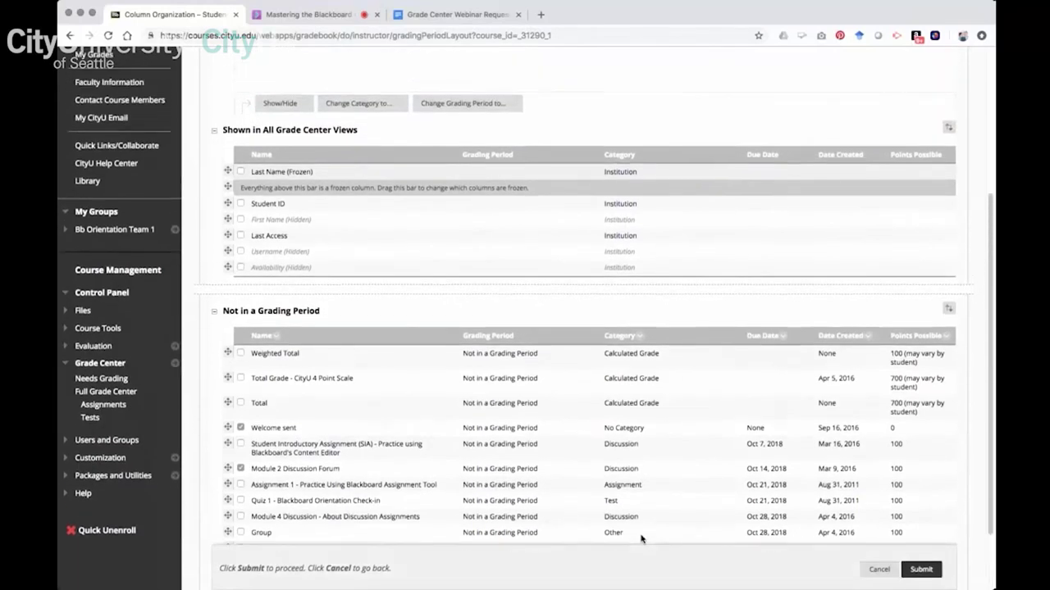
scroll(642, 537, "down", 2)
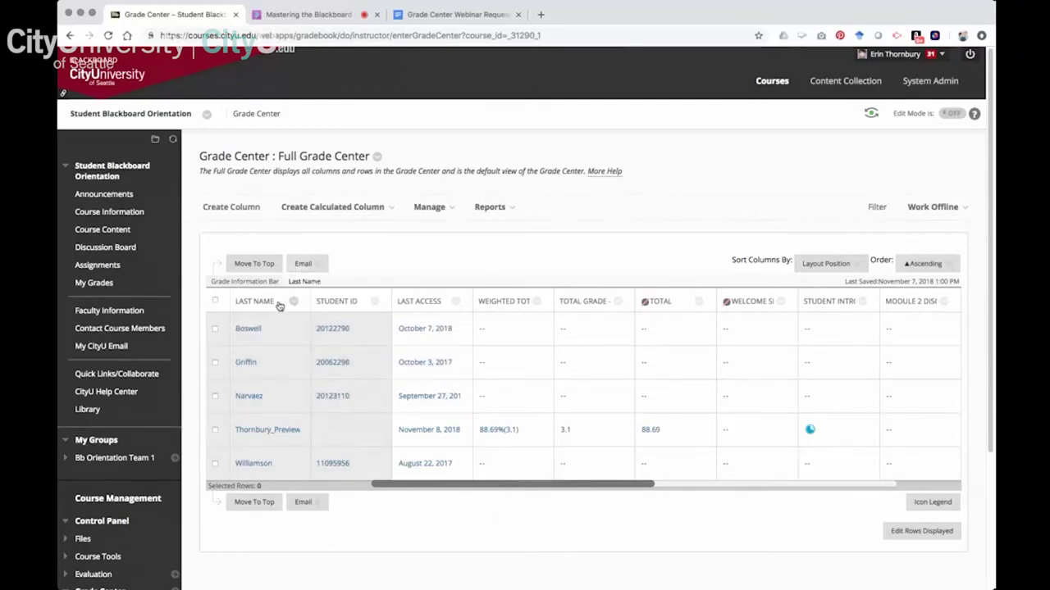
mouse_move(427, 486)
left_mouse_down()
mouse_move(563, 492)
mouse_move(441, 497)
left_mouse_up()
left_click_drag(433, 490, 353, 504)
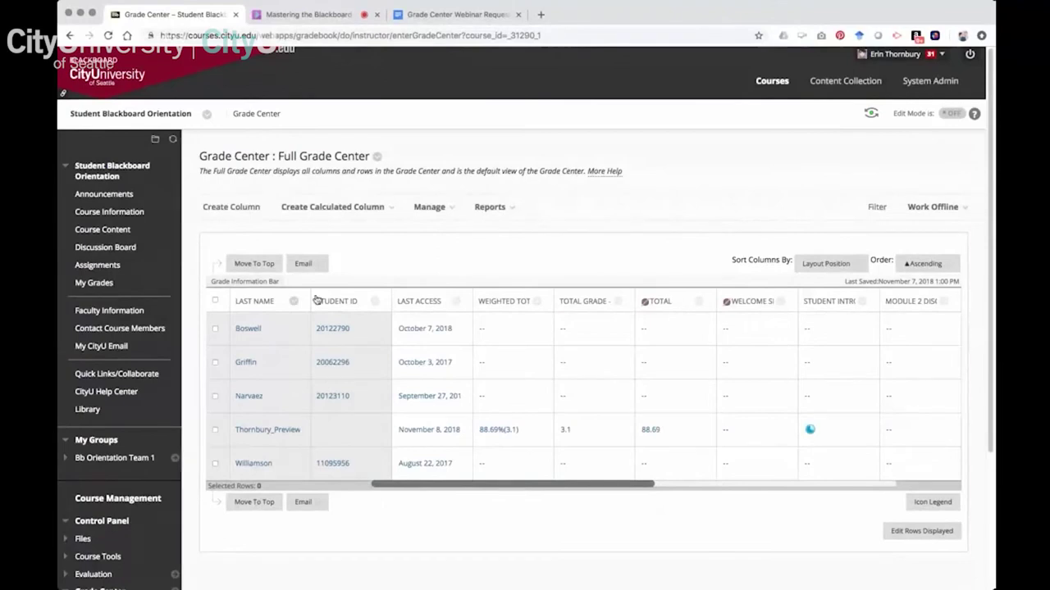
left_click(184, 287)
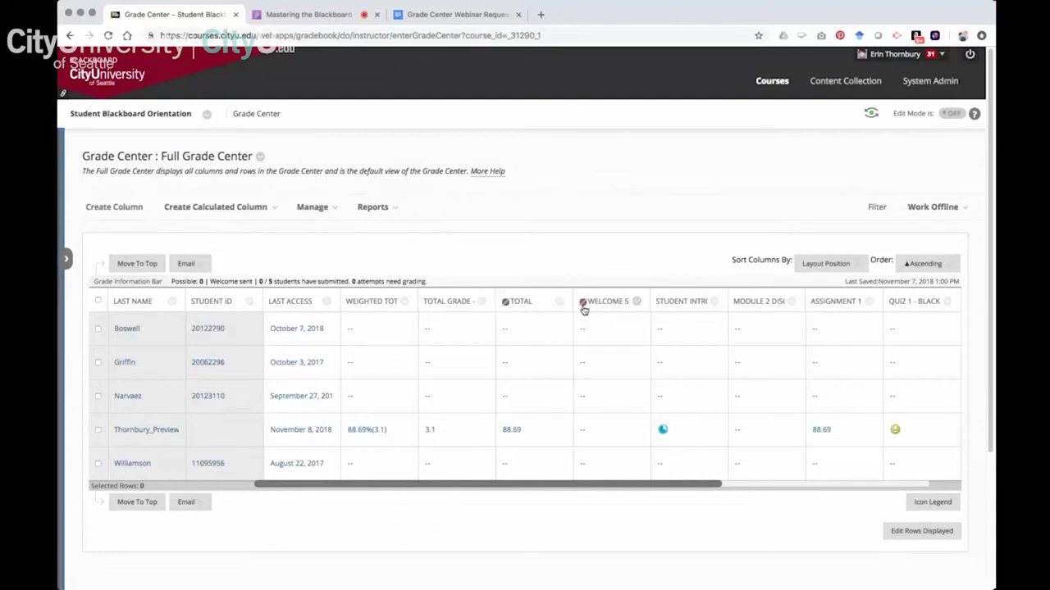
Examine the Welcome sent column's options, including Hide from Instructor View, and close them without choosing one.
left_click(637, 303)
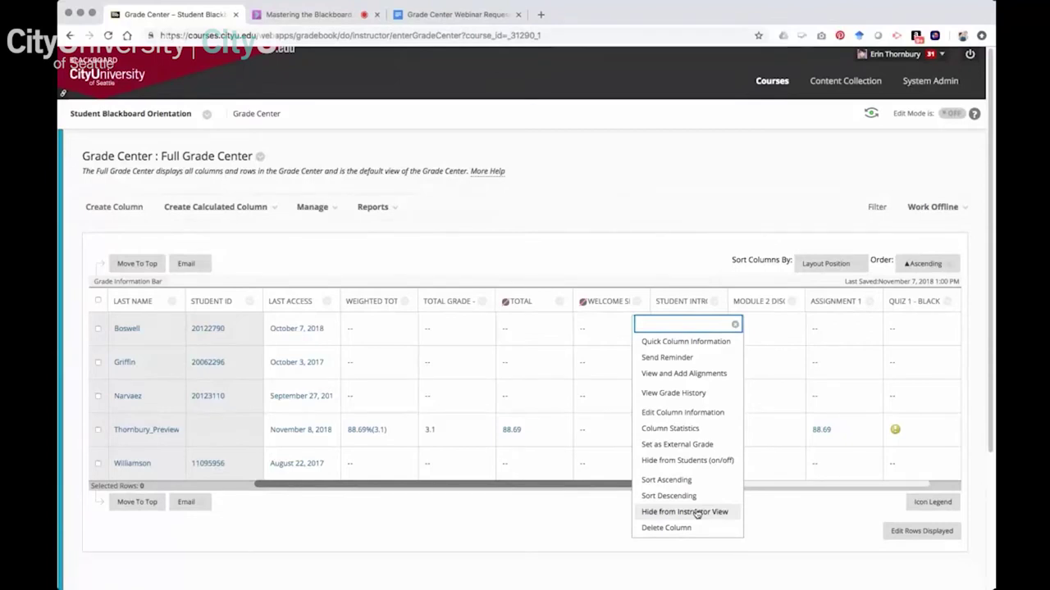
left_click(607, 511)
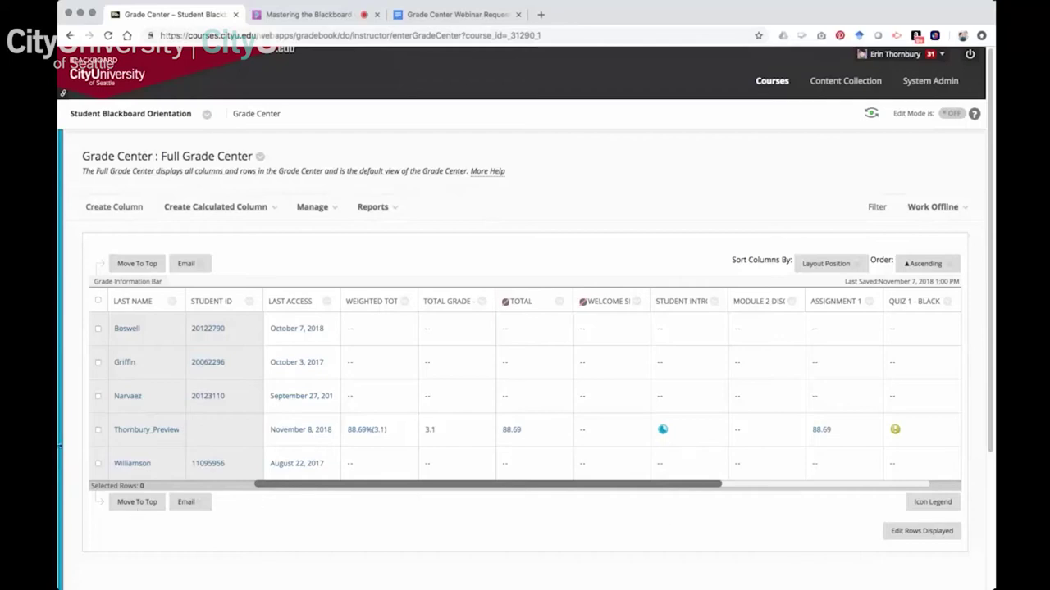
mouse_move(61, 428)
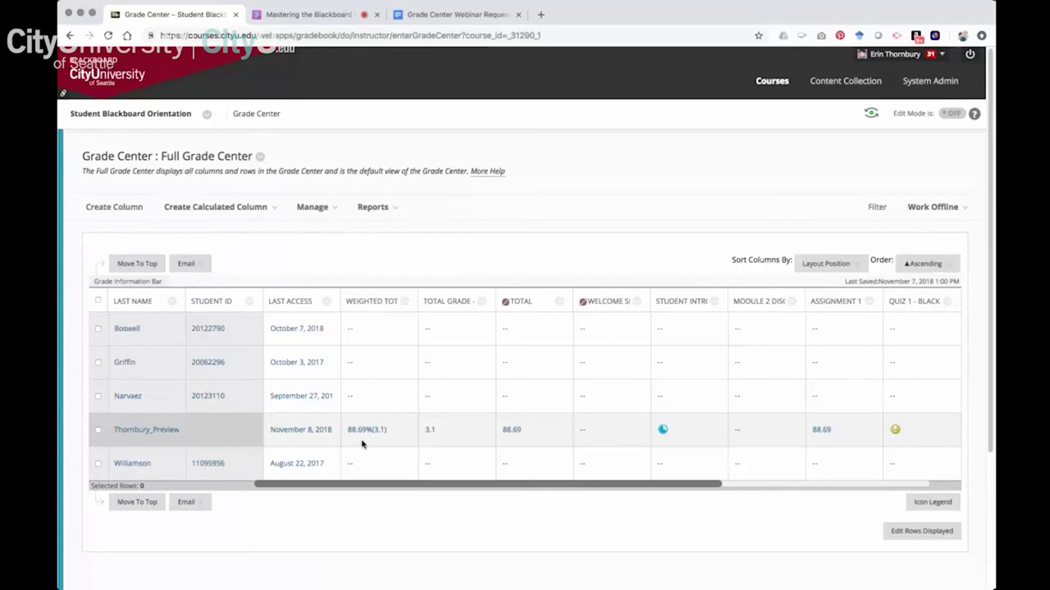
Open the Weighted Total column's information for editing and check its selected columns, categories and total weight.
left_click(403, 304)
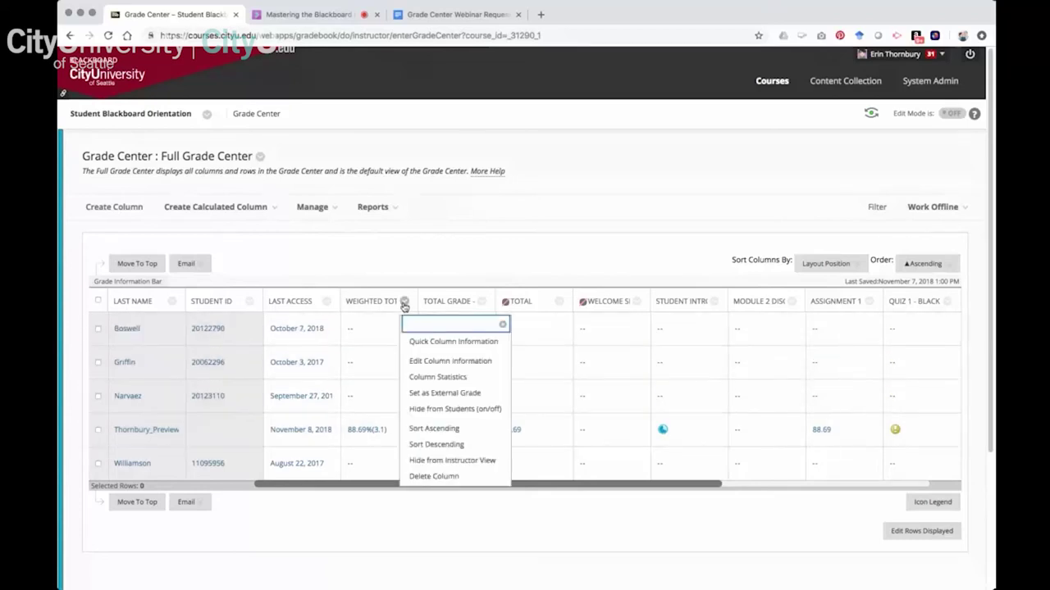
left_click(412, 362)
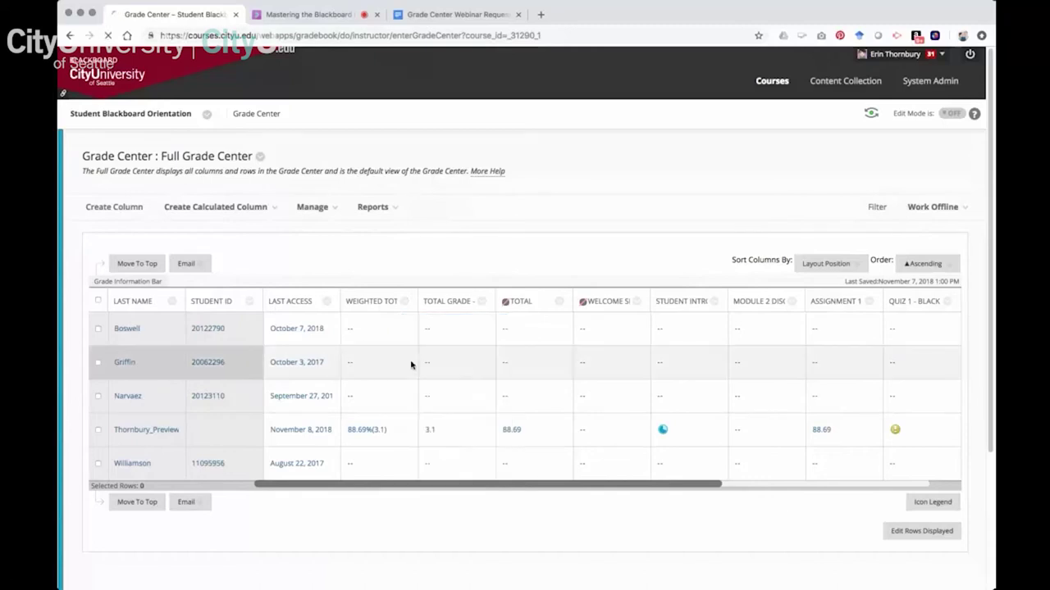
scroll(640, 359, "down", 3)
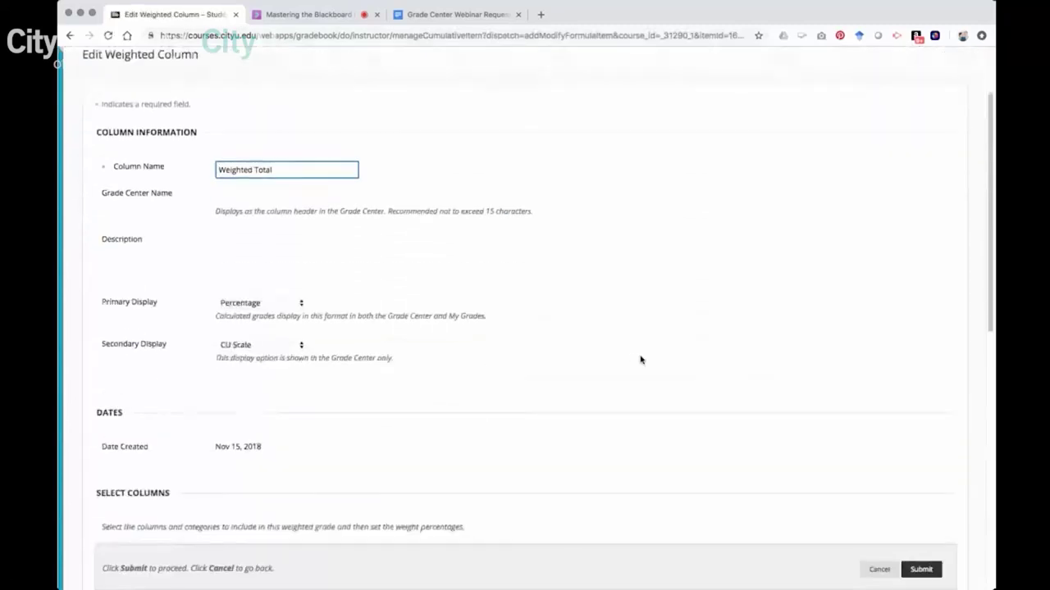
scroll(640, 359, "down", 5)
scroll(641, 359, "down", 8)
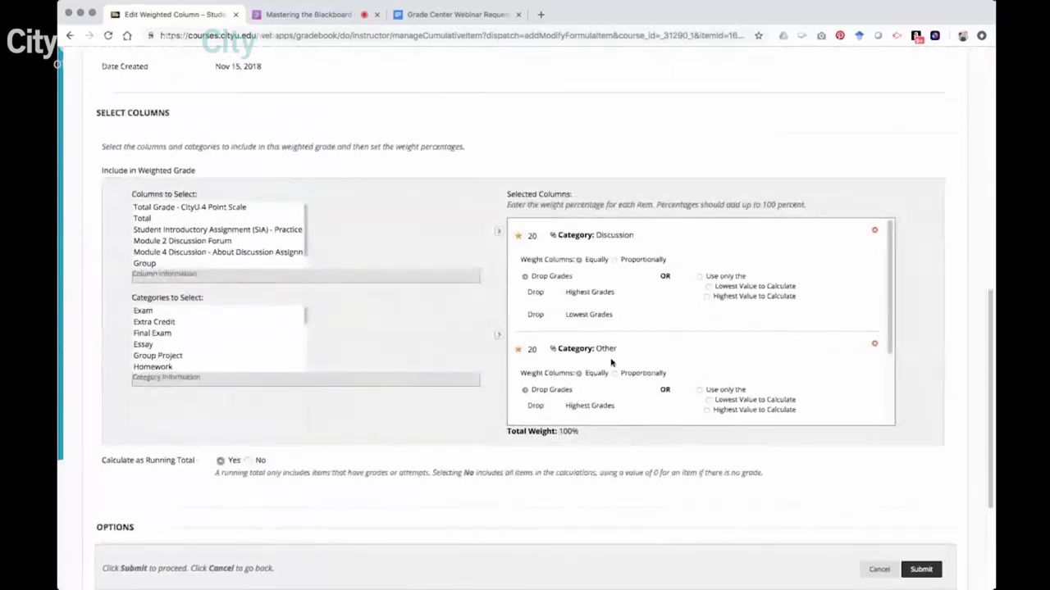
left_click_drag(580, 434, 505, 438)
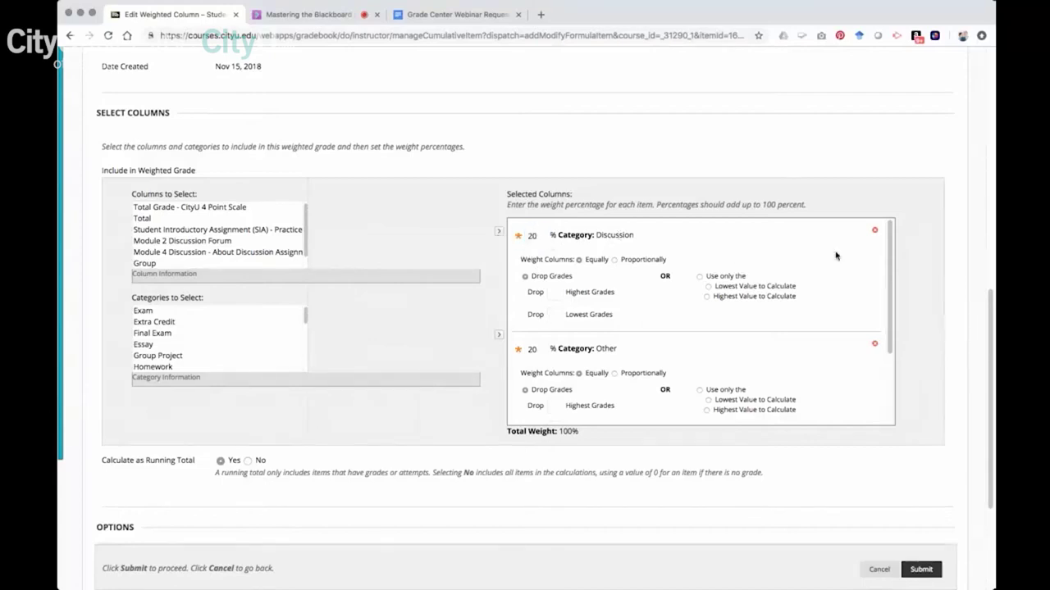
Remove the Discussion category from the weighted grade and select Discussion among the available categories to check which columns it covers.
left_click(874, 229)
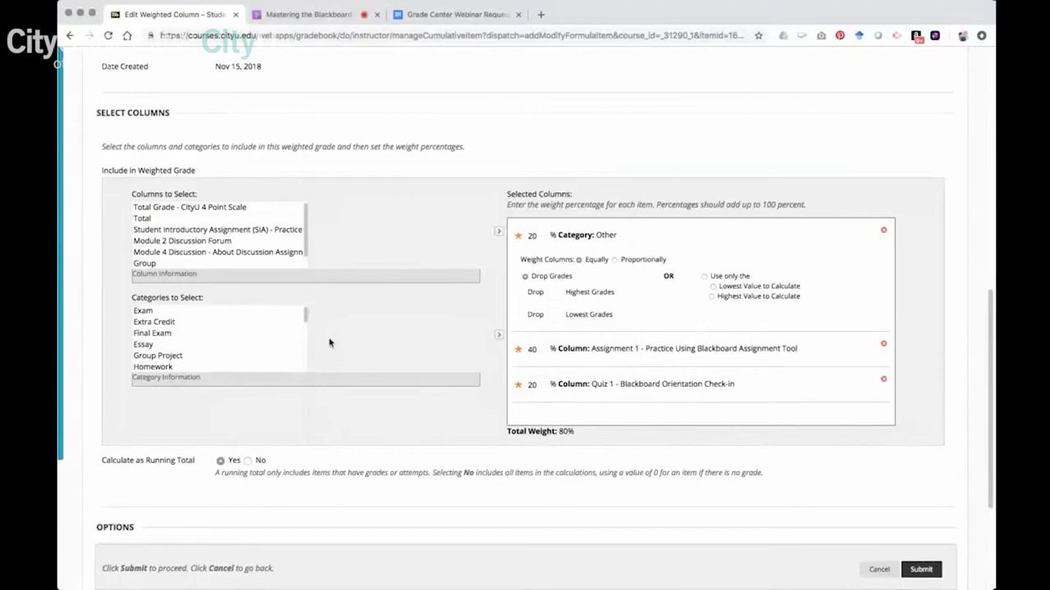
left_click_drag(304, 313, 305, 314)
left_click_drag(148, 218, 214, 239)
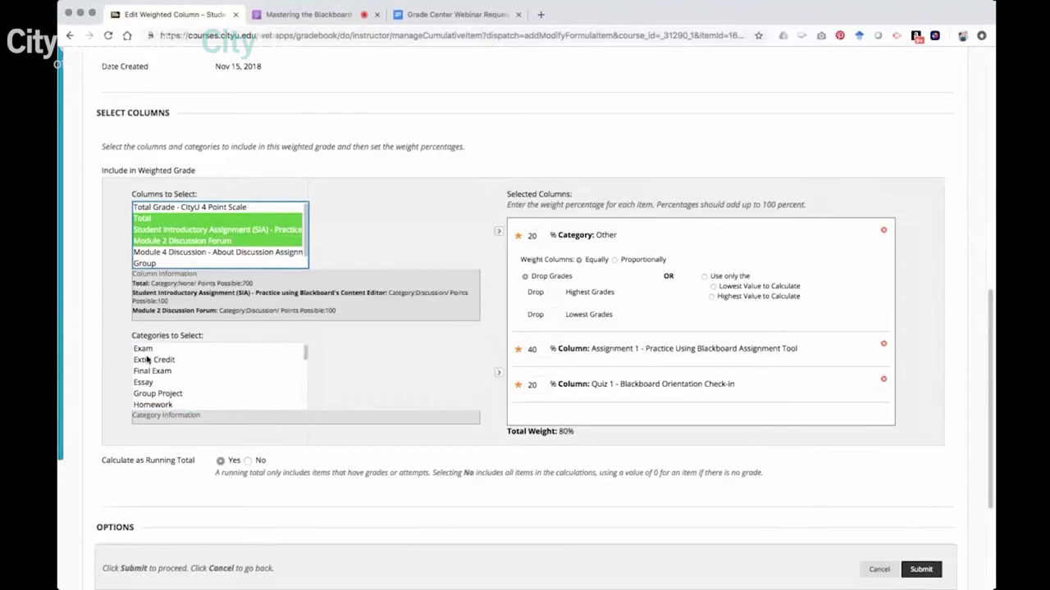
left_click(147, 359)
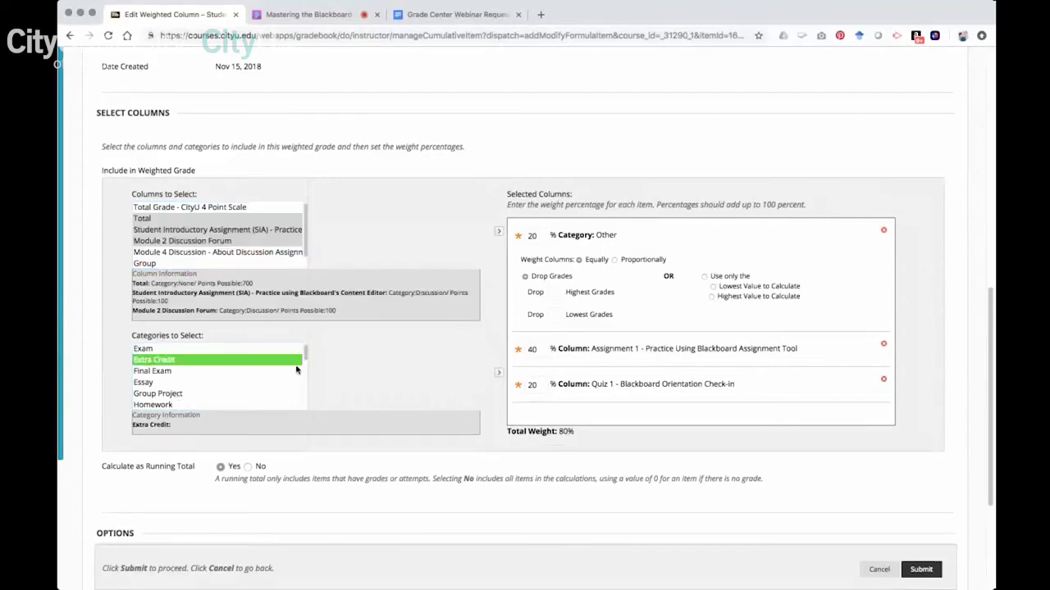
left_click_drag(305, 351, 300, 413)
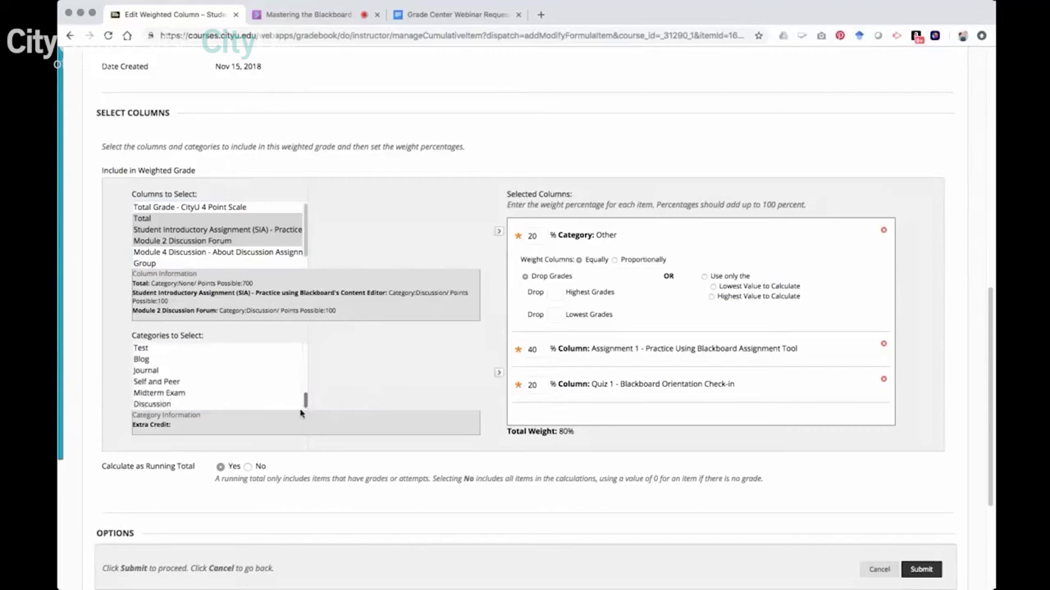
left_click(154, 405)
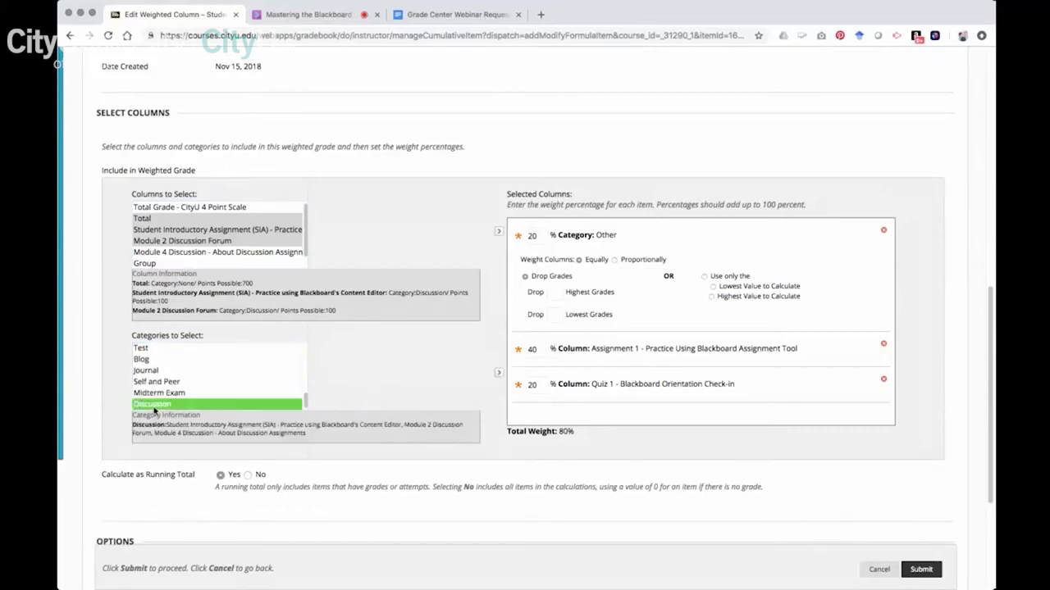
left_click(308, 442)
left_click_drag(217, 442, 132, 424)
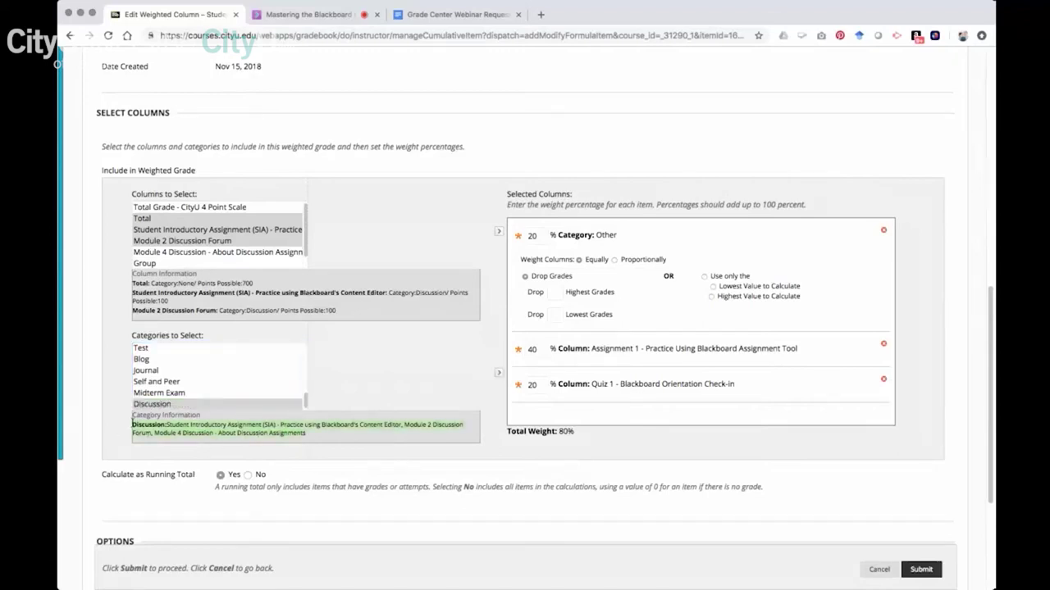
left_click(156, 407)
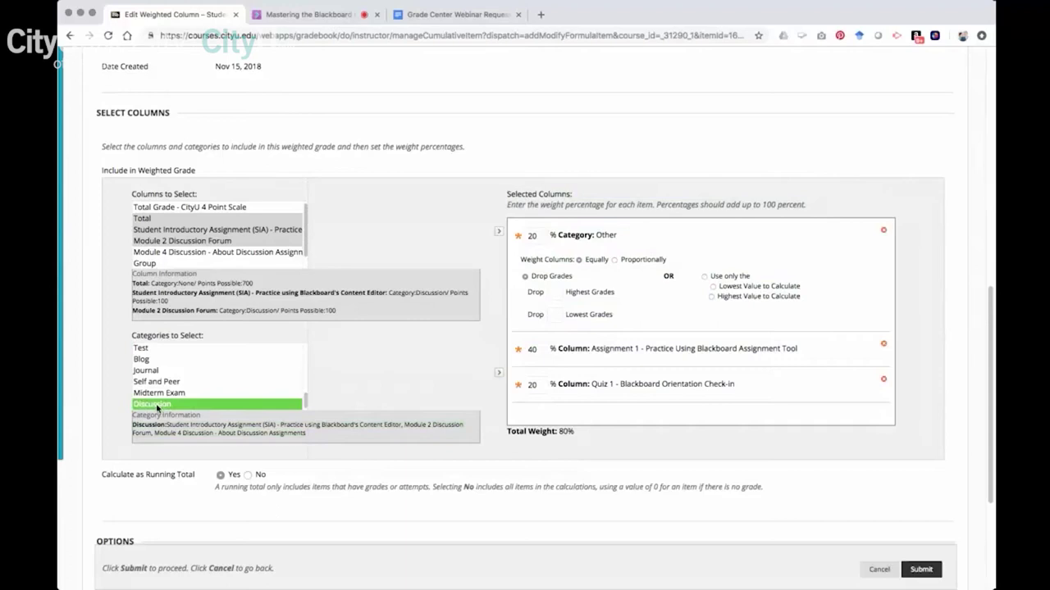
left_click(499, 235)
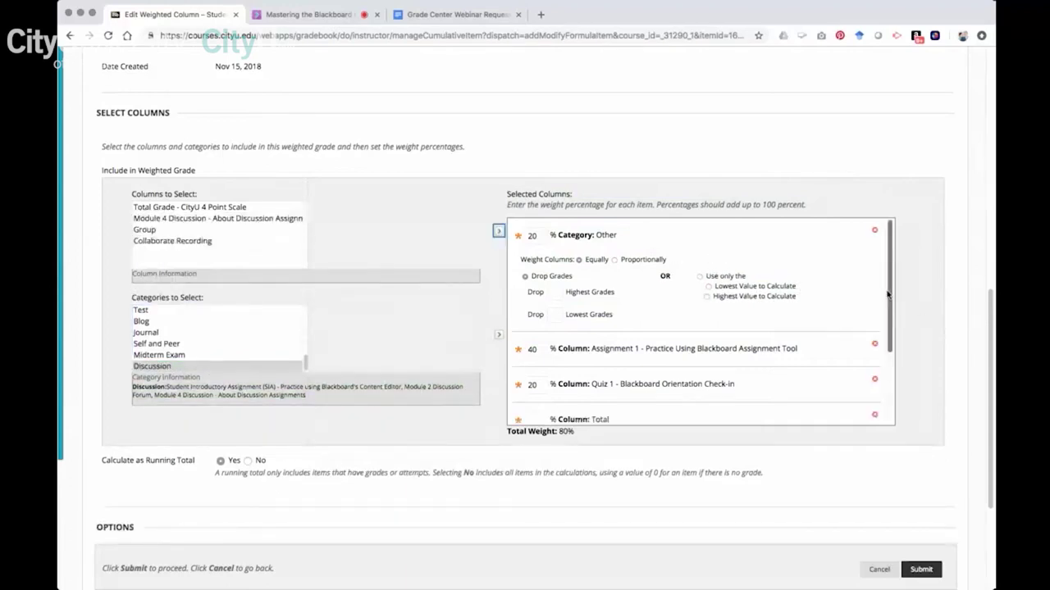
left_click_drag(891, 290, 902, 381)
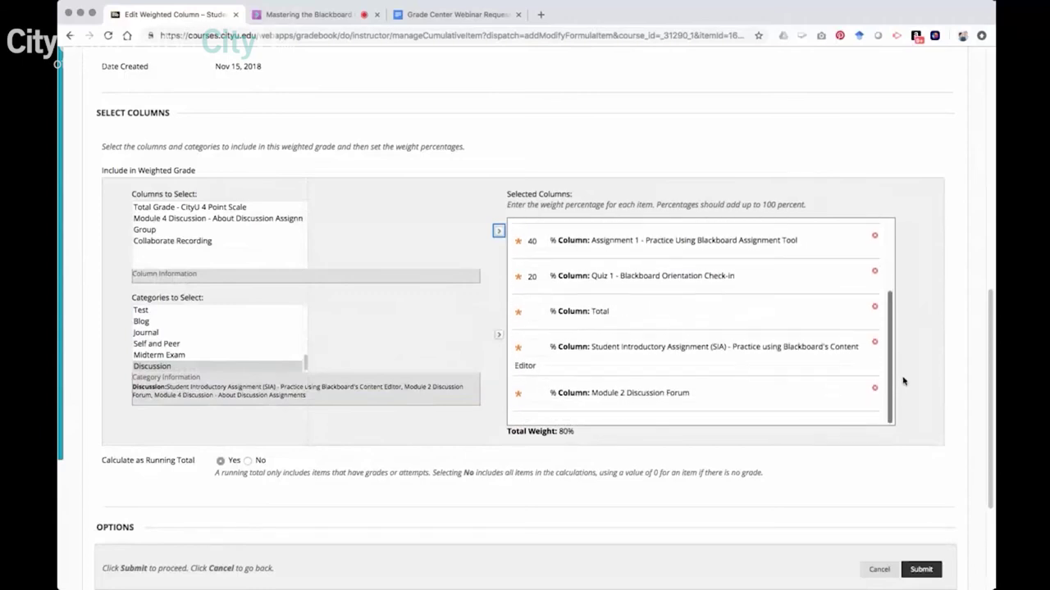
left_click(875, 307)
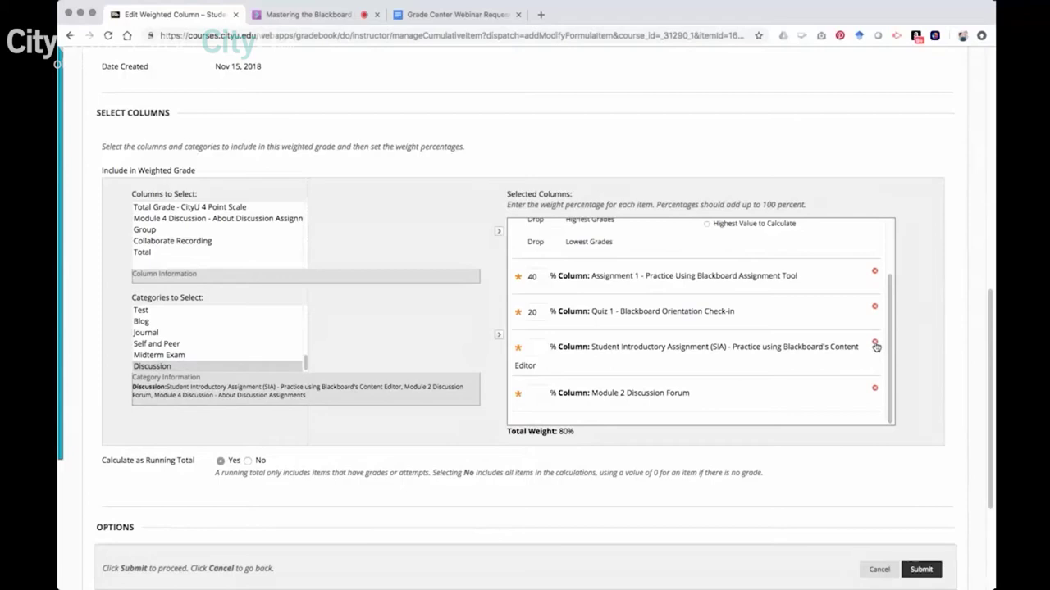
left_click(875, 345)
left_click(875, 388)
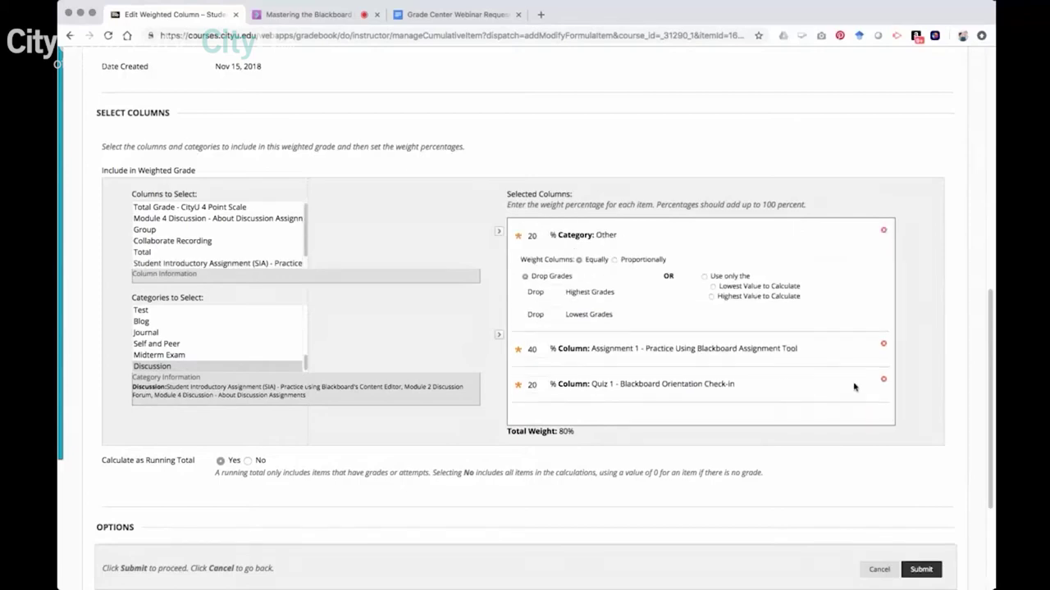
Add the Discussion category to the selected columns of the weighted grade.
scroll(686, 361, "down", 3)
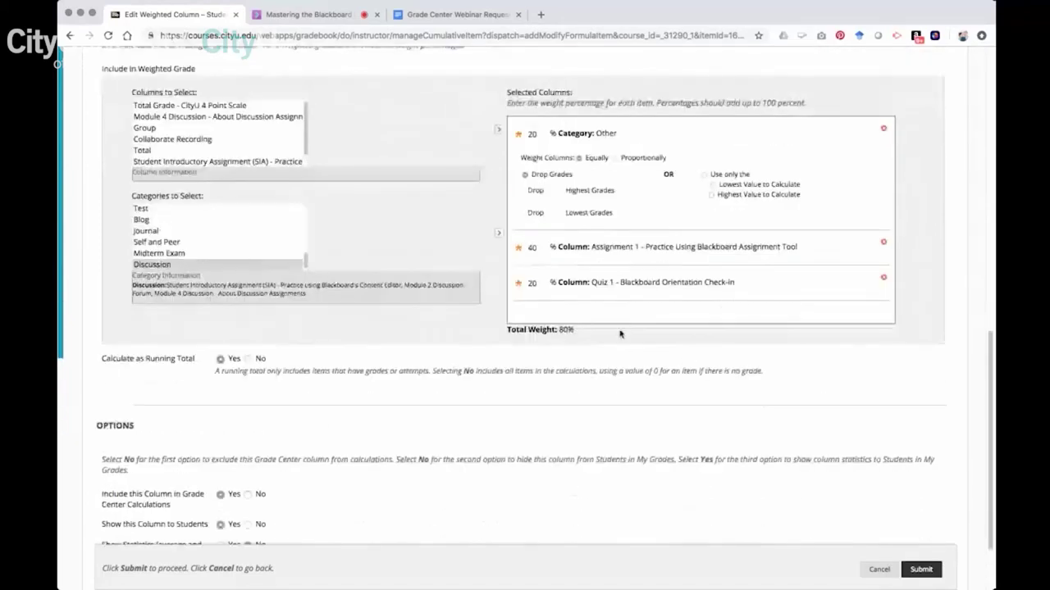
left_click(153, 265)
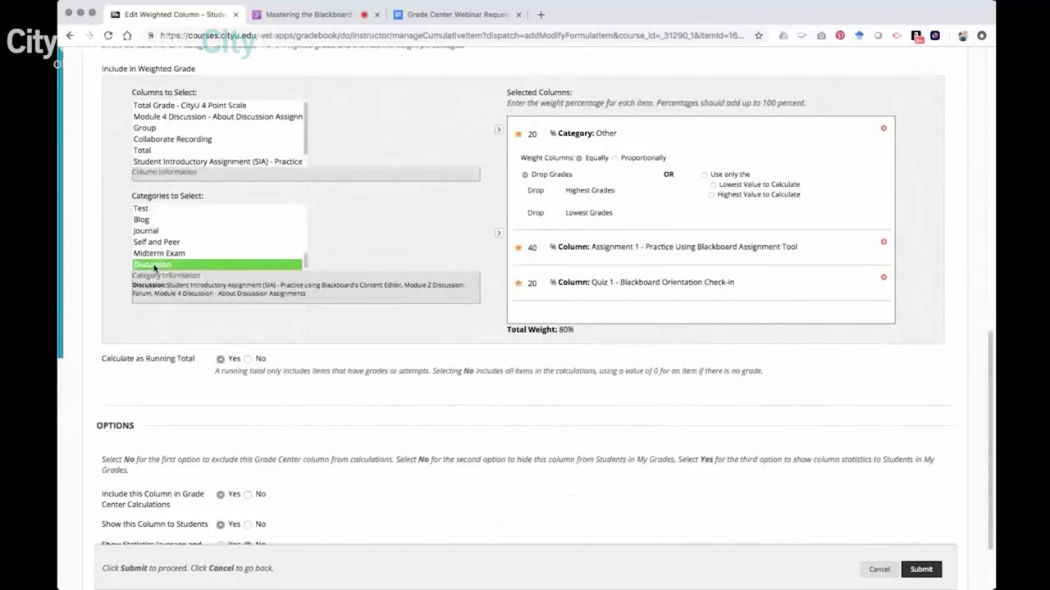
left_click(499, 131)
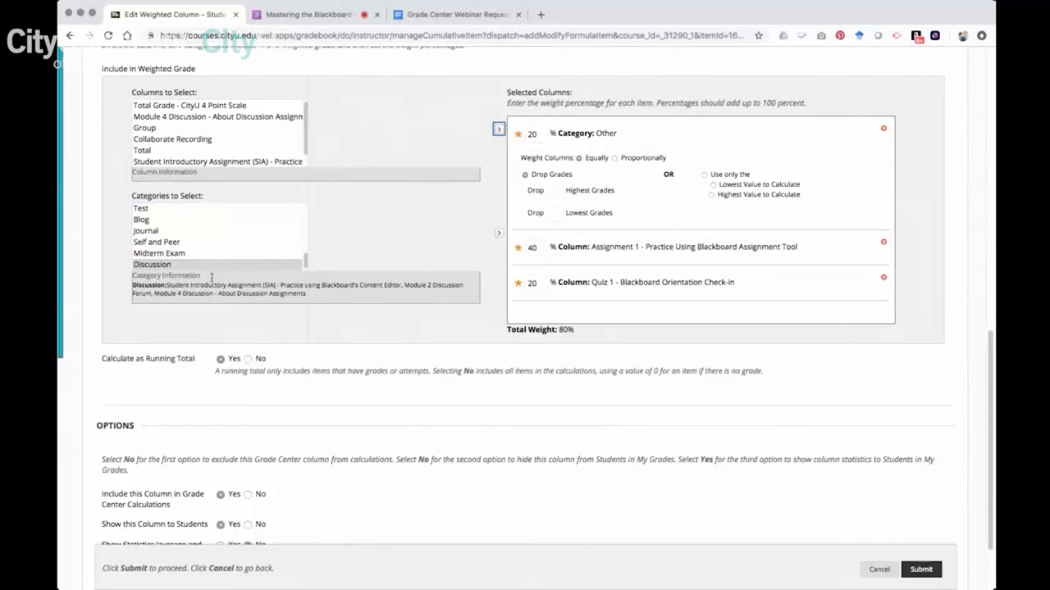
left_click(180, 268)
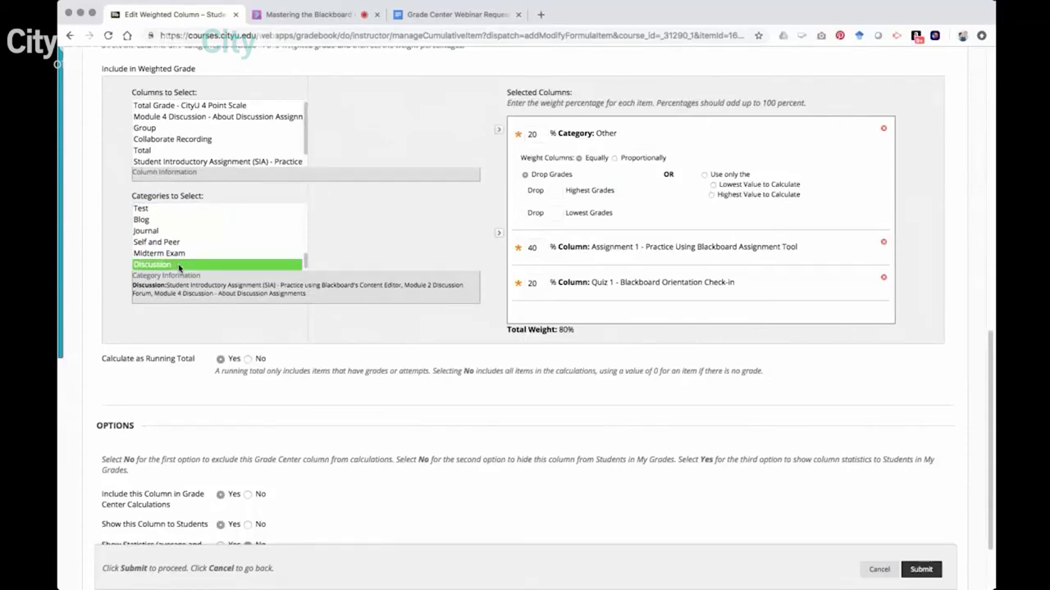
left_click(499, 133)
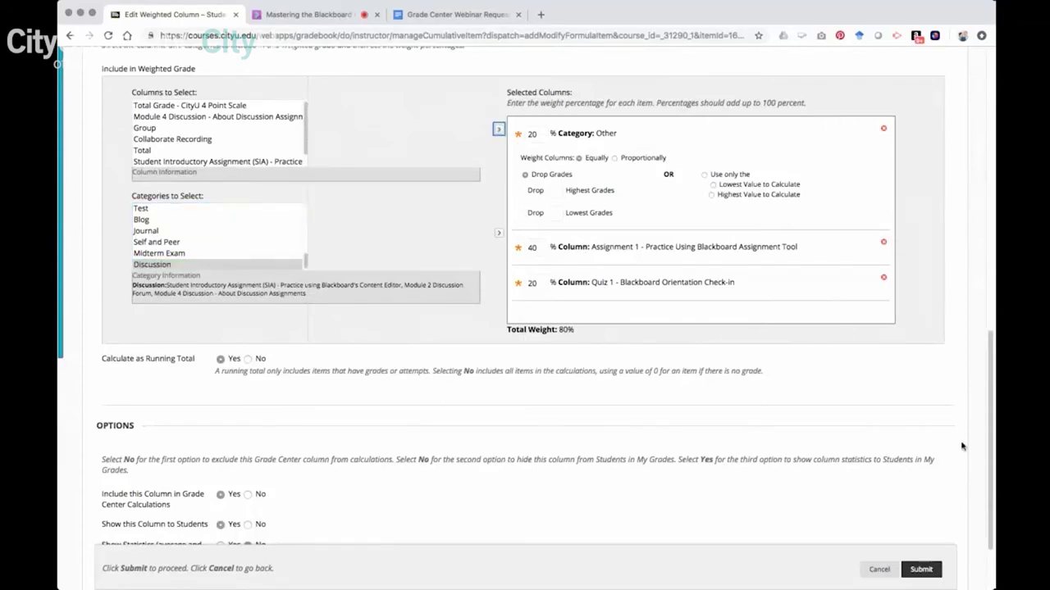
scroll(992, 438, "down", 2)
scroll(973, 320, "up", 5)
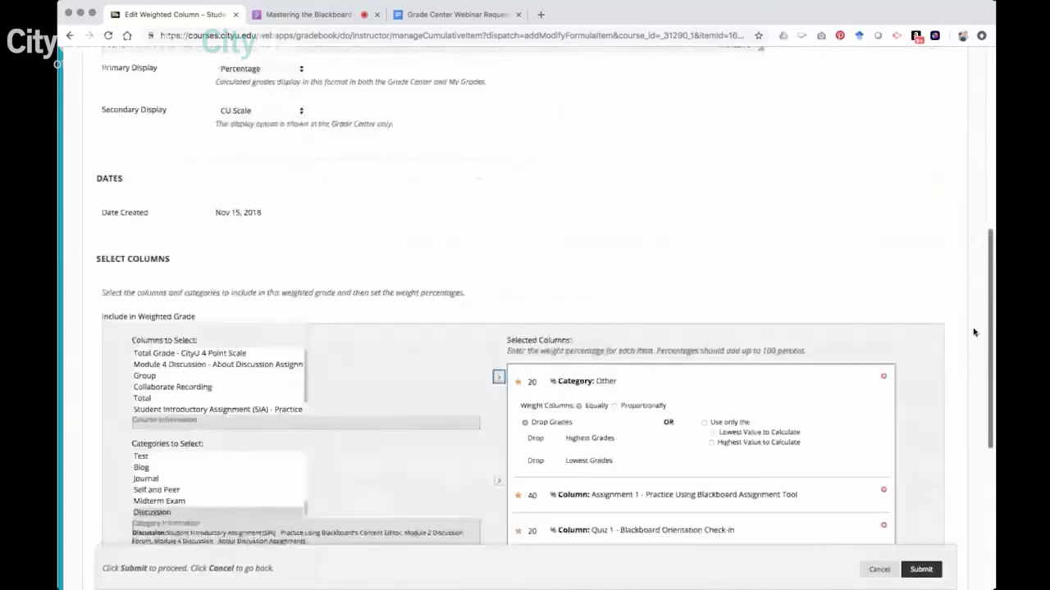
scroll(837, 491, "down", 4)
left_click(498, 248)
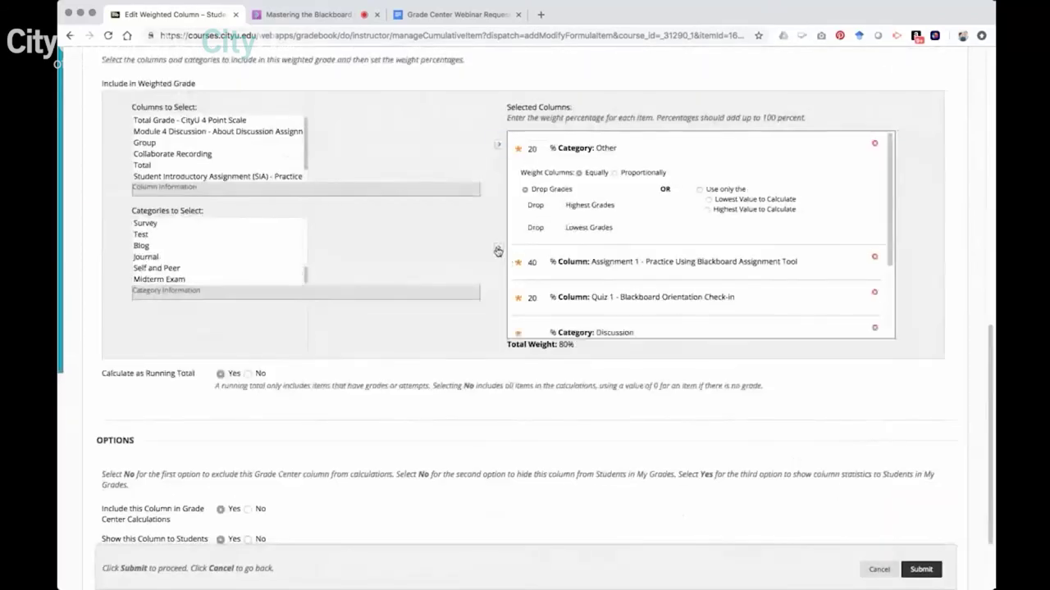
Set the Discussion category's weight to 20 percent and submit the Weighted Total column.
scroll(630, 279, "down", 2)
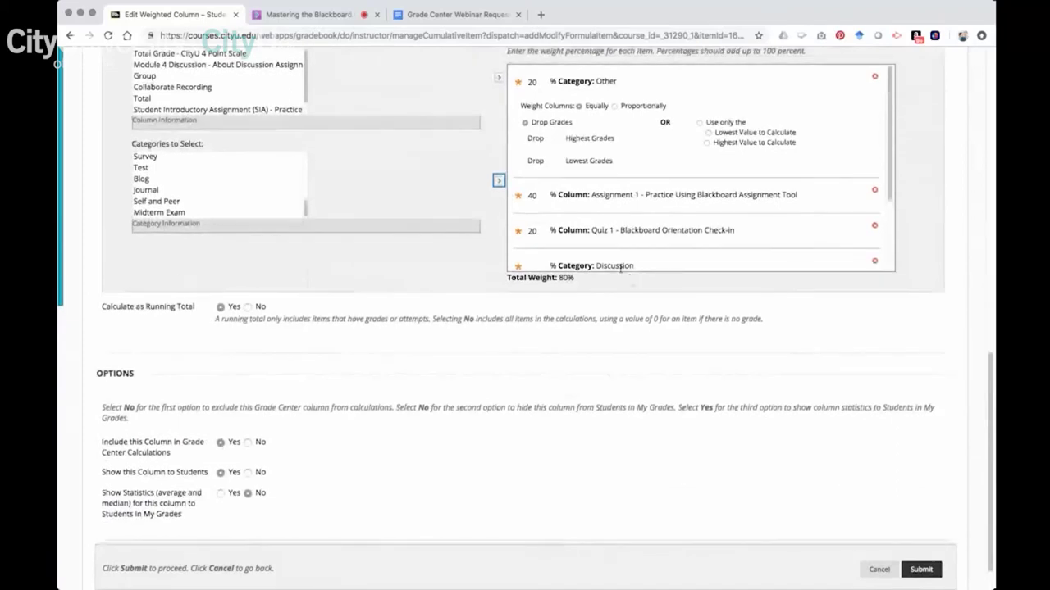
scroll(889, 180, "down", 2)
left_click(535, 193)
type("0")
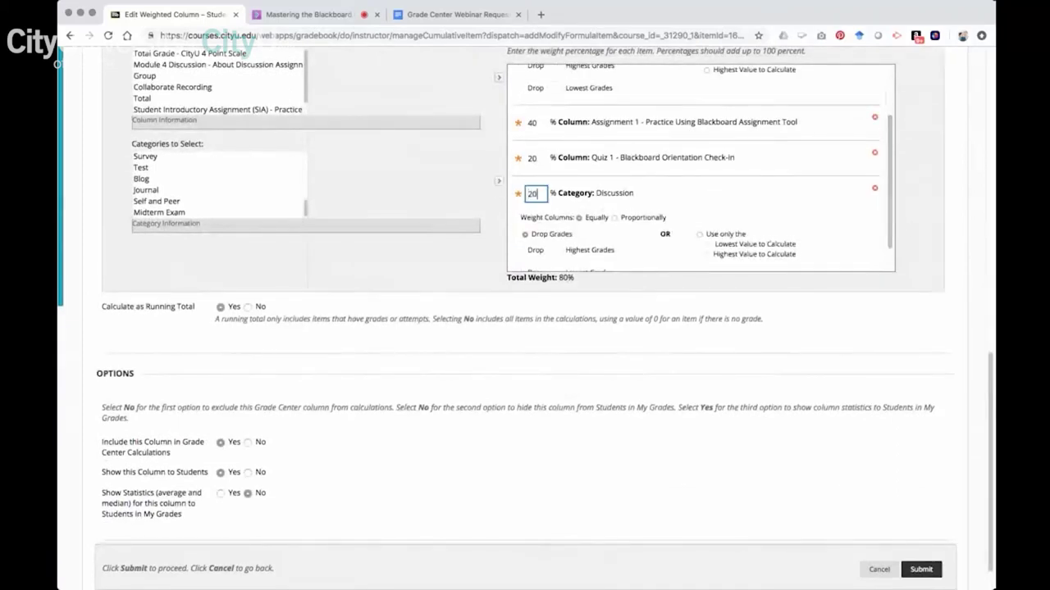
key("Return")
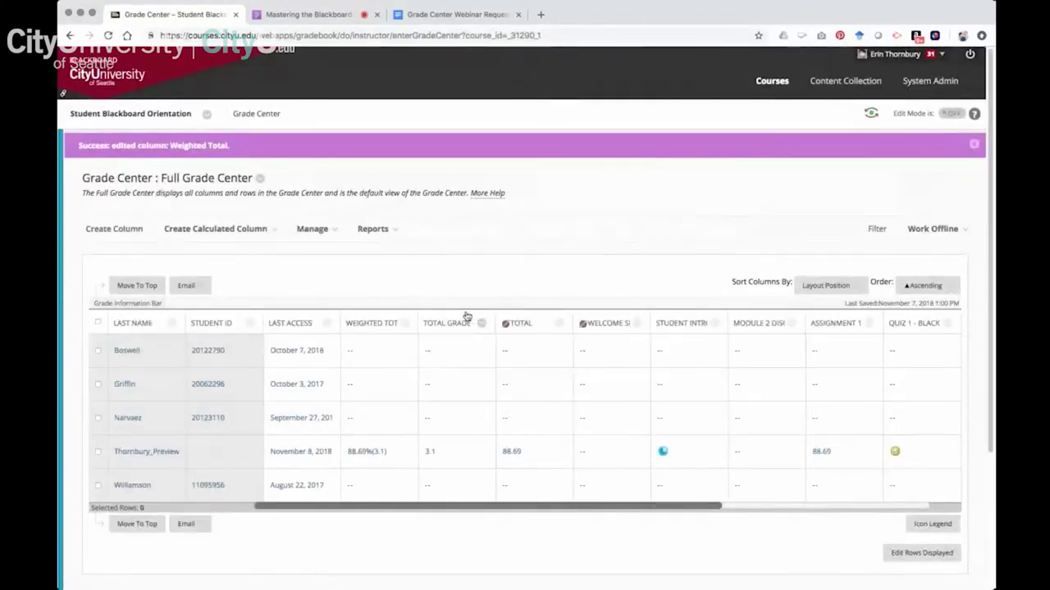
Reopen the Weighted Total column's information, check its selected categories and total weight, and leave without saving.
left_click(404, 325)
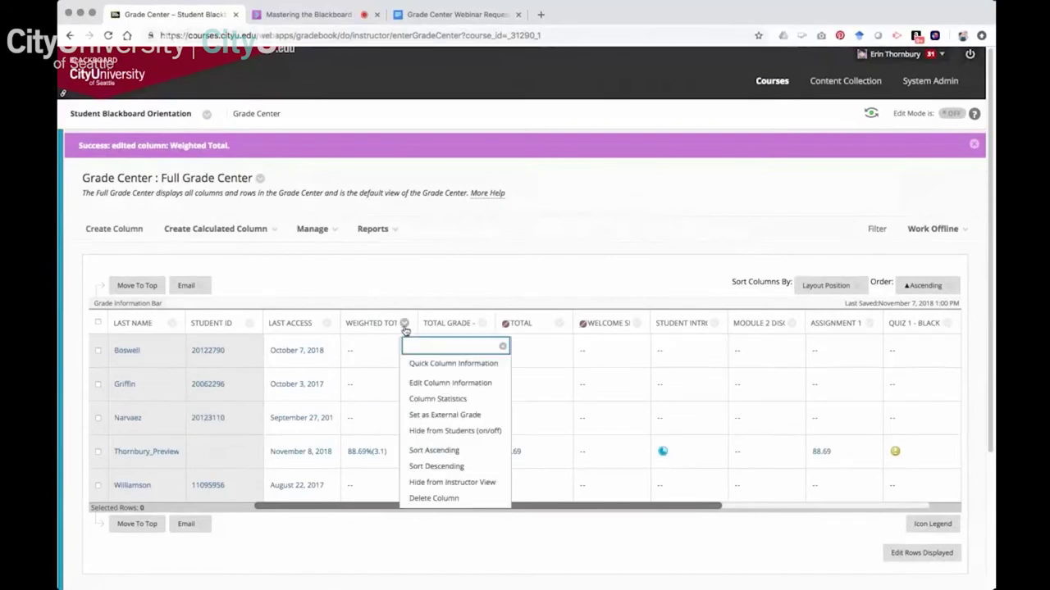
left_click(438, 384)
scroll(688, 371, "down", 5)
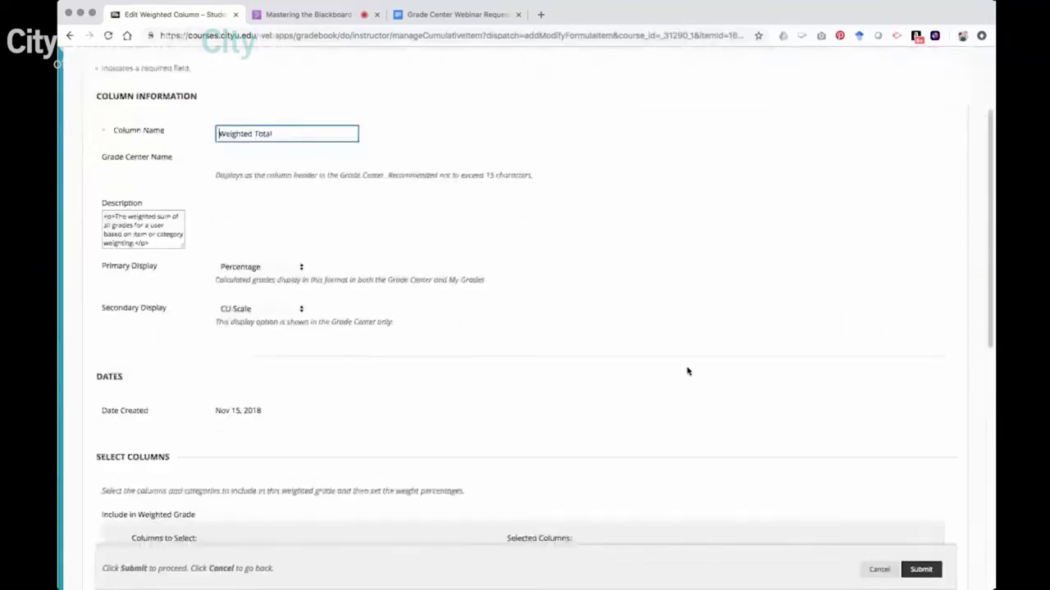
scroll(933, 386, "down", 4)
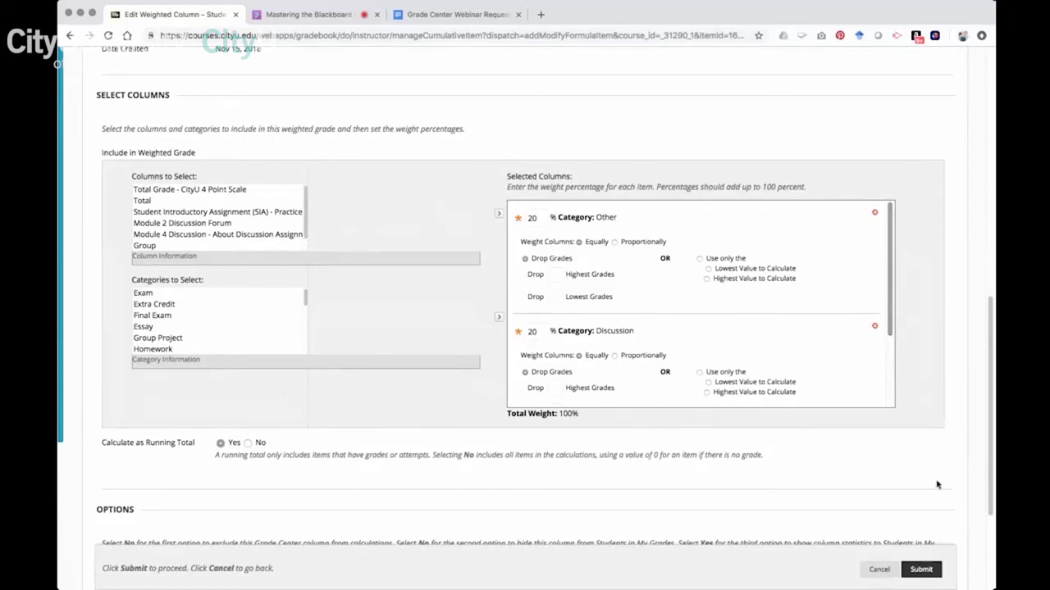
left_click(883, 571)
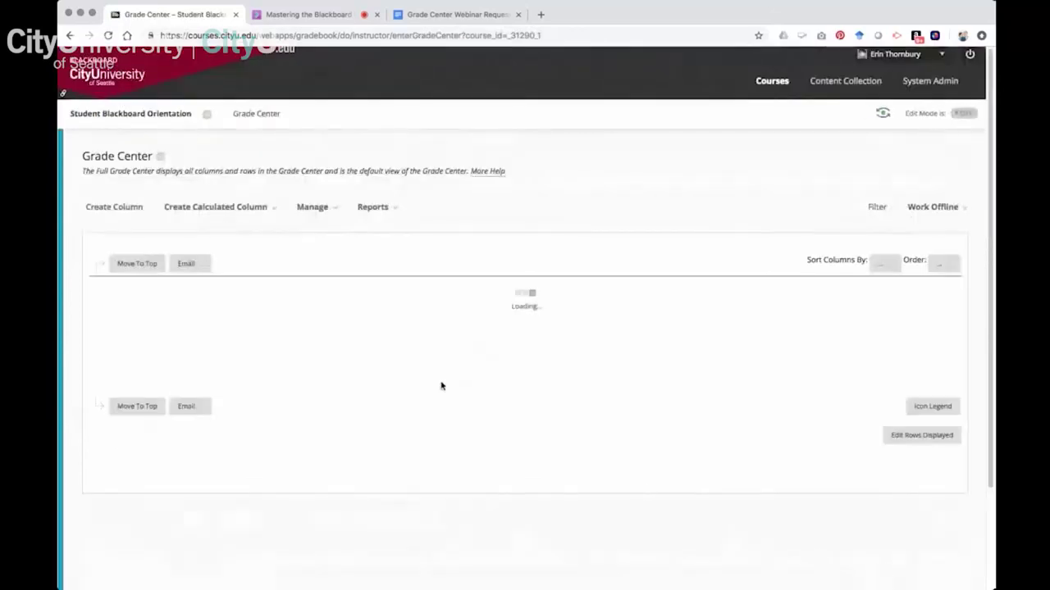
Switch to the Collaborate session, check its chat for participant questions, and return to the Grade Center.
left_click(270, 14)
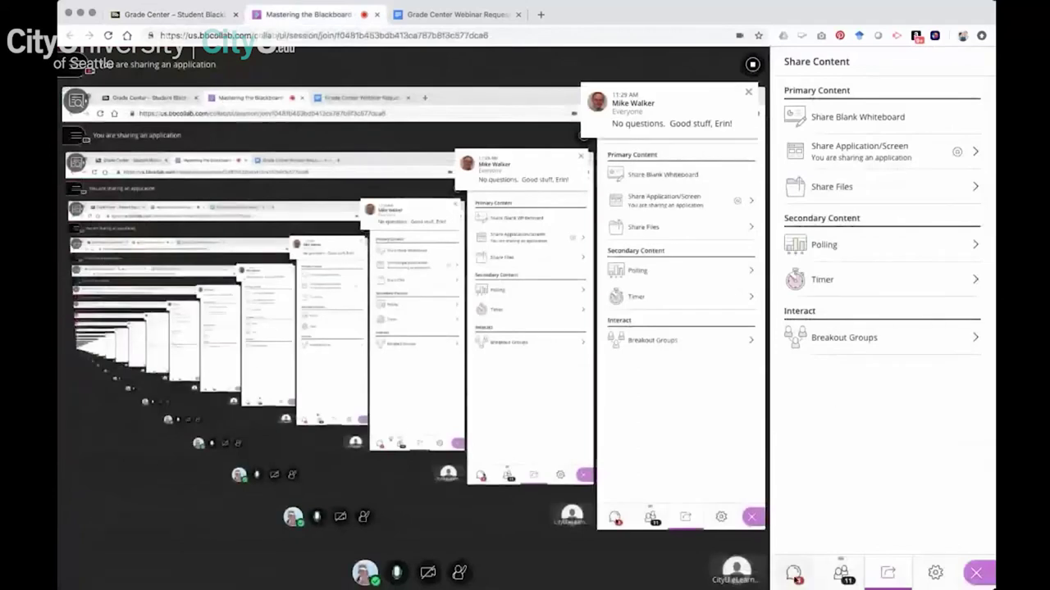
left_click(793, 574)
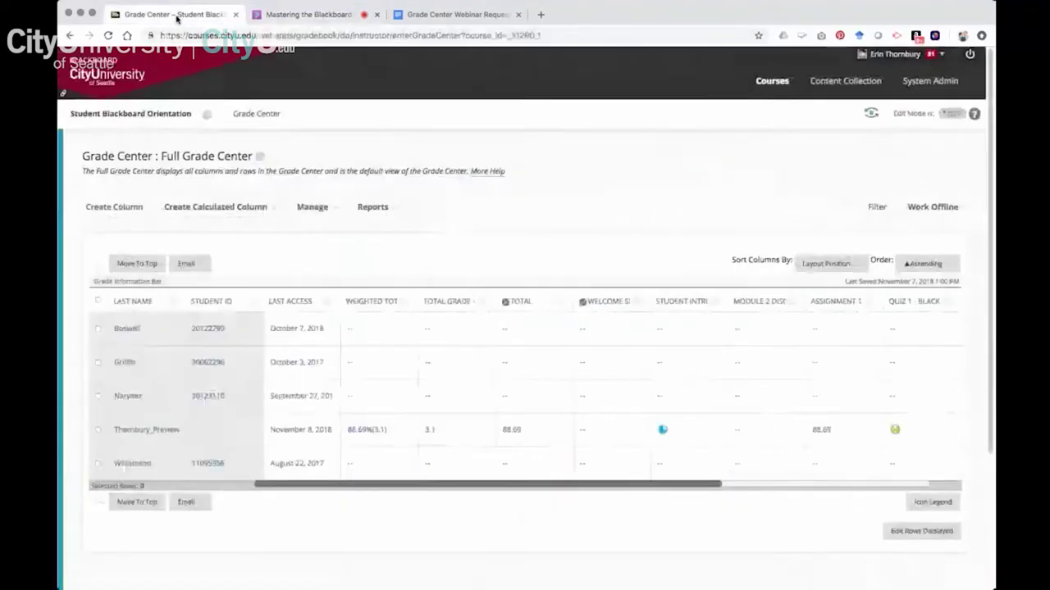
left_click(200, 14)
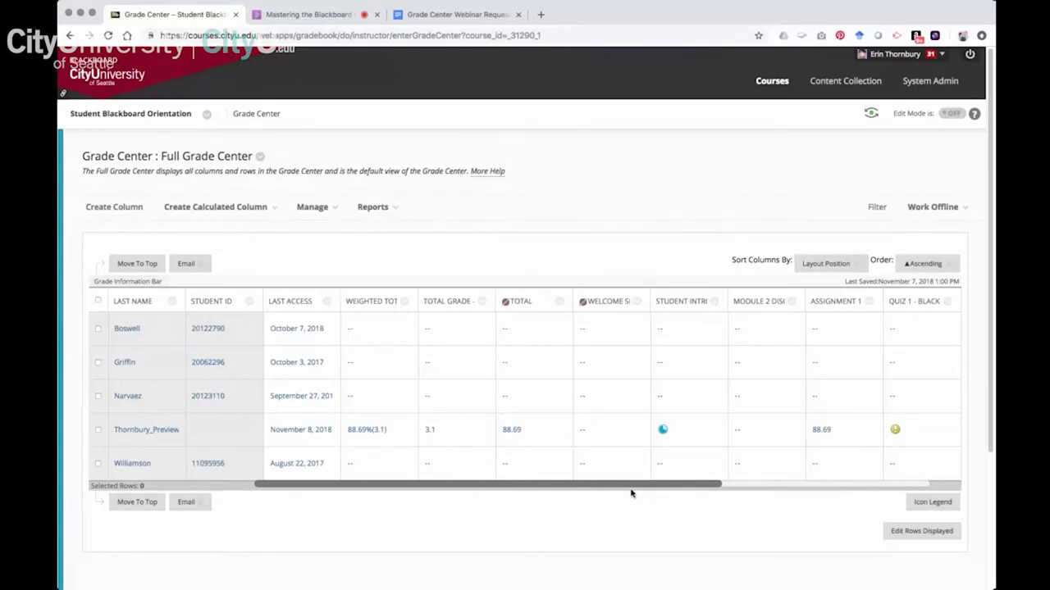
Switch to the Grade Center Webinar Requests document in Google Docs and review the listed questions, frustrations and tips.
left_click(448, 15)
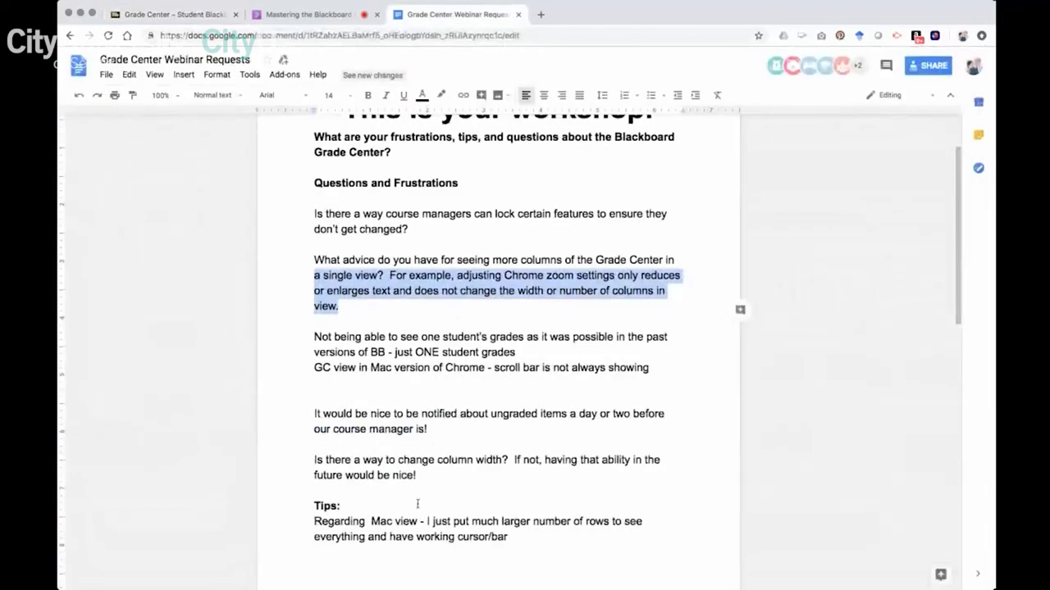
scroll(440, 395, "down", 4)
scroll(440, 395, "up", 2)
scroll(440, 395, "down", 3)
scroll(441, 395, "up", 4)
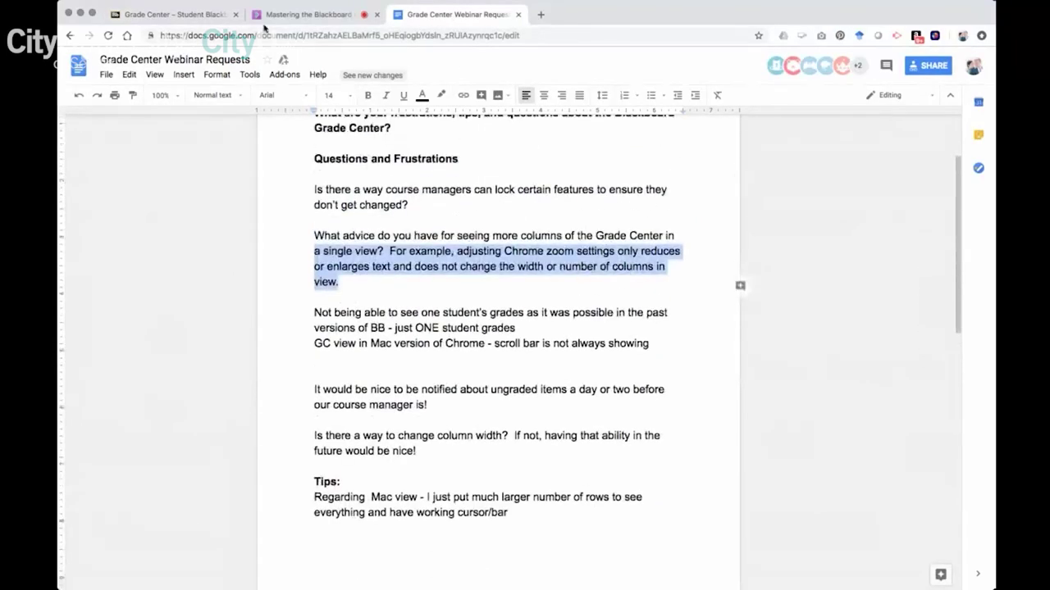
Return to the Grade Center and enlarge and reduce the page zoom to compare how many columns and rows fit.
left_click(172, 14)
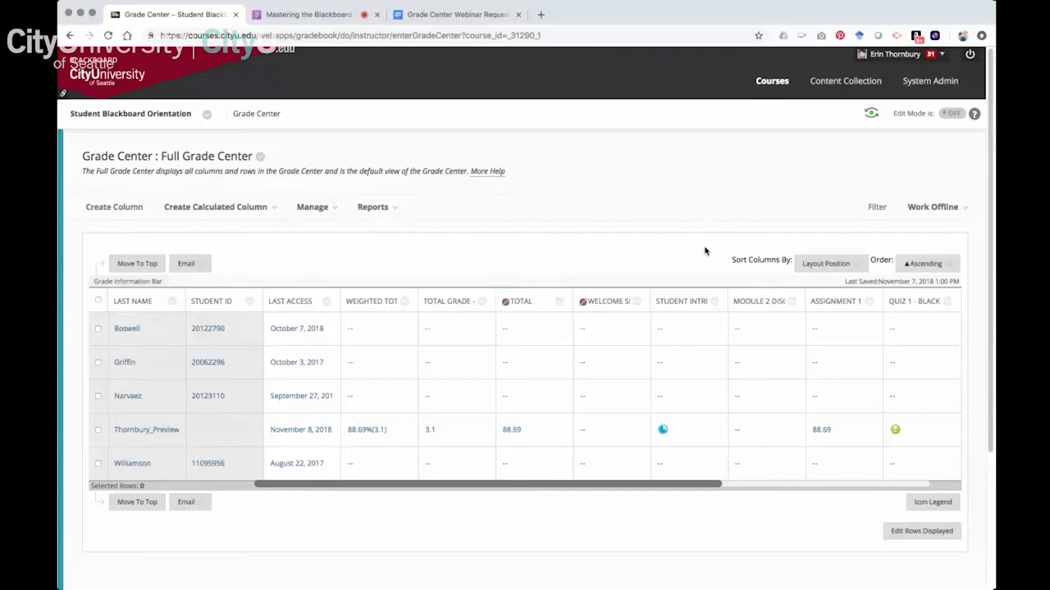
key("super+plus")
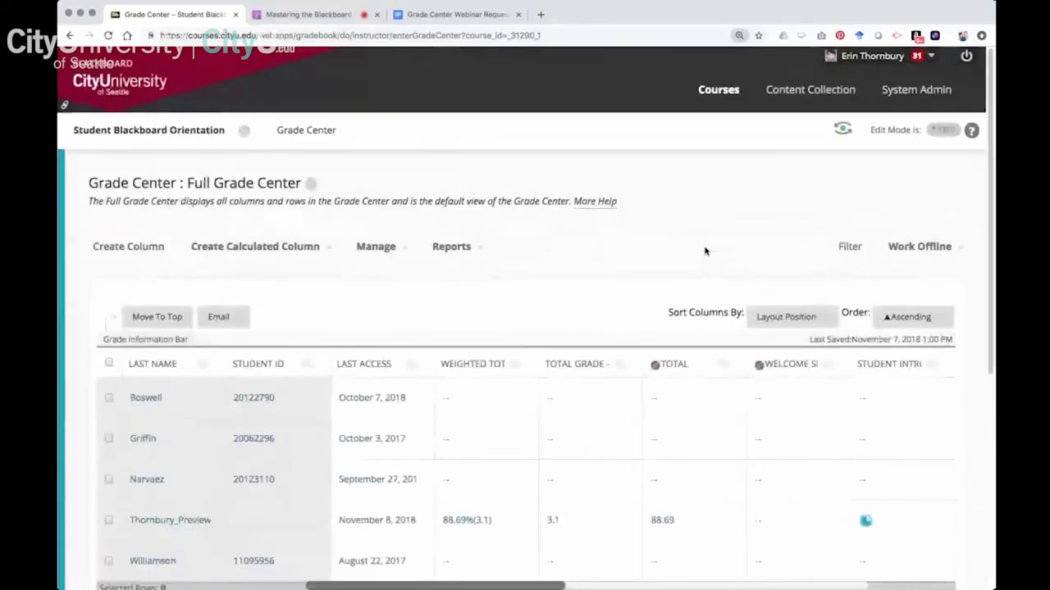
key("super+plus")
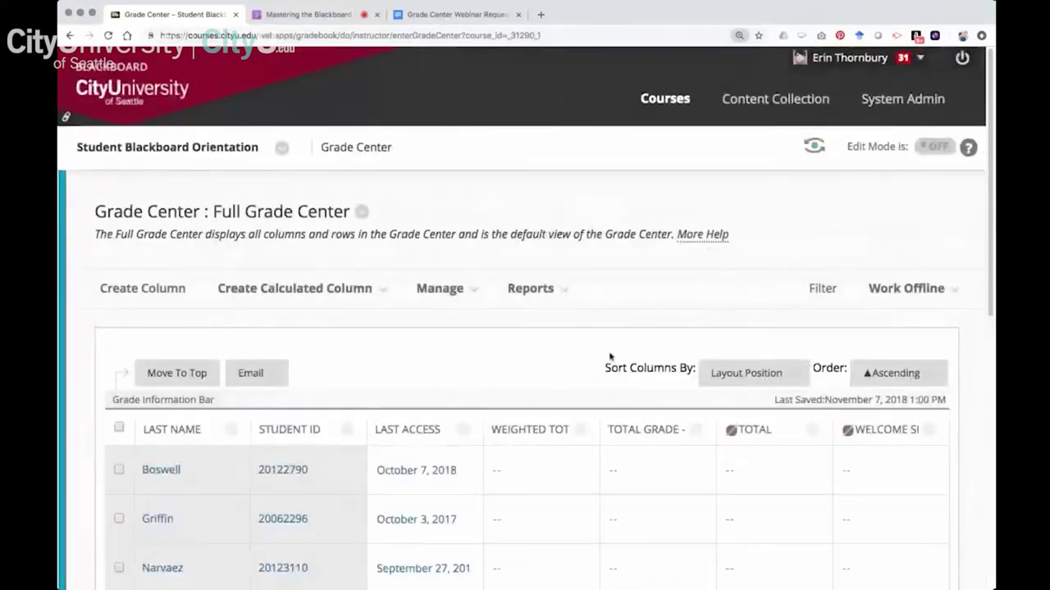
scroll(602, 375, "down", 5)
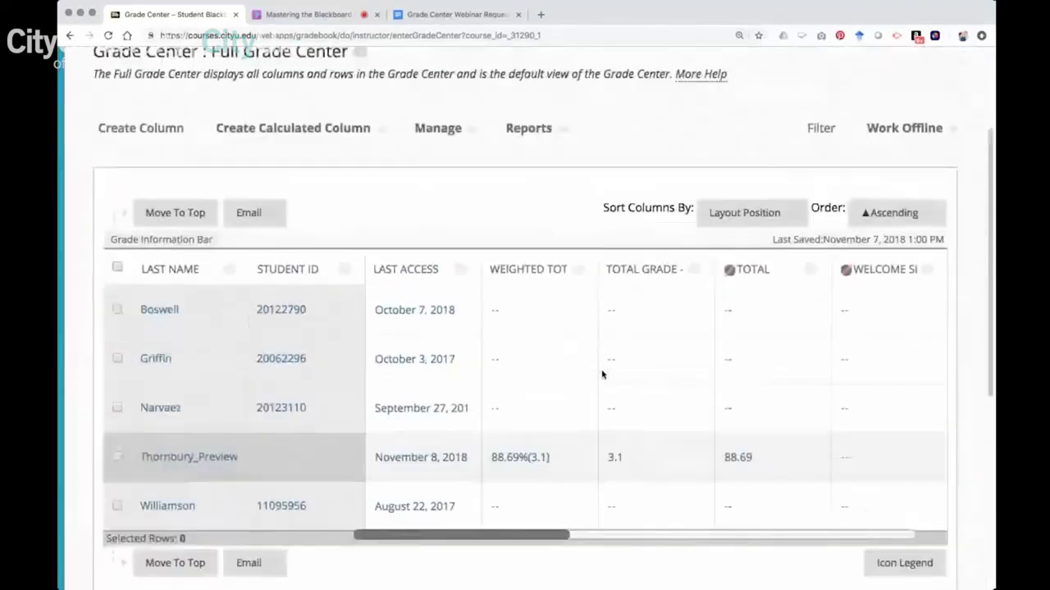
scroll(602, 375, "up", 4)
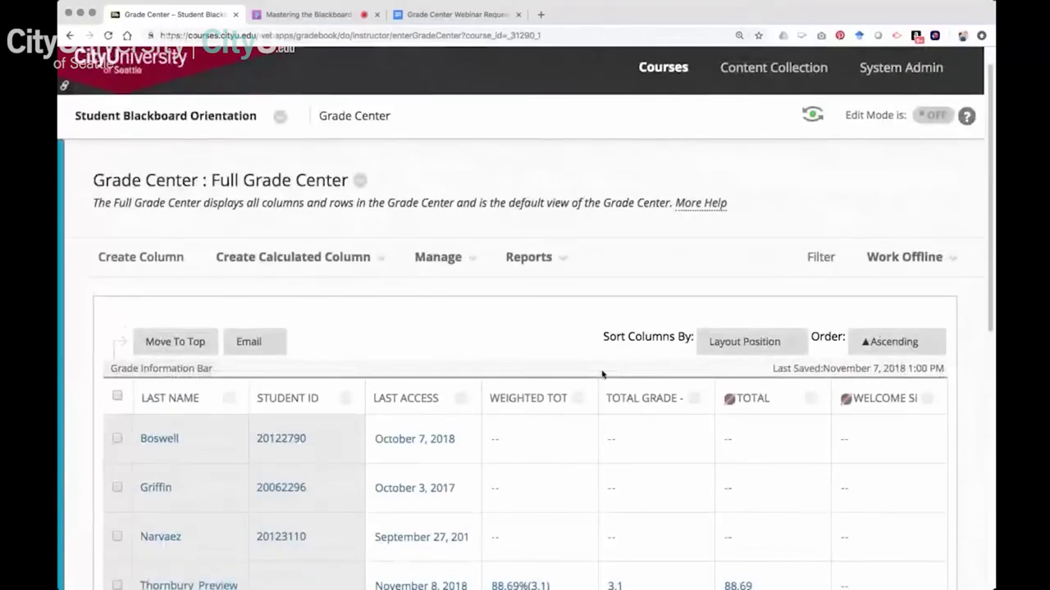
scroll(602, 374, "down", 6)
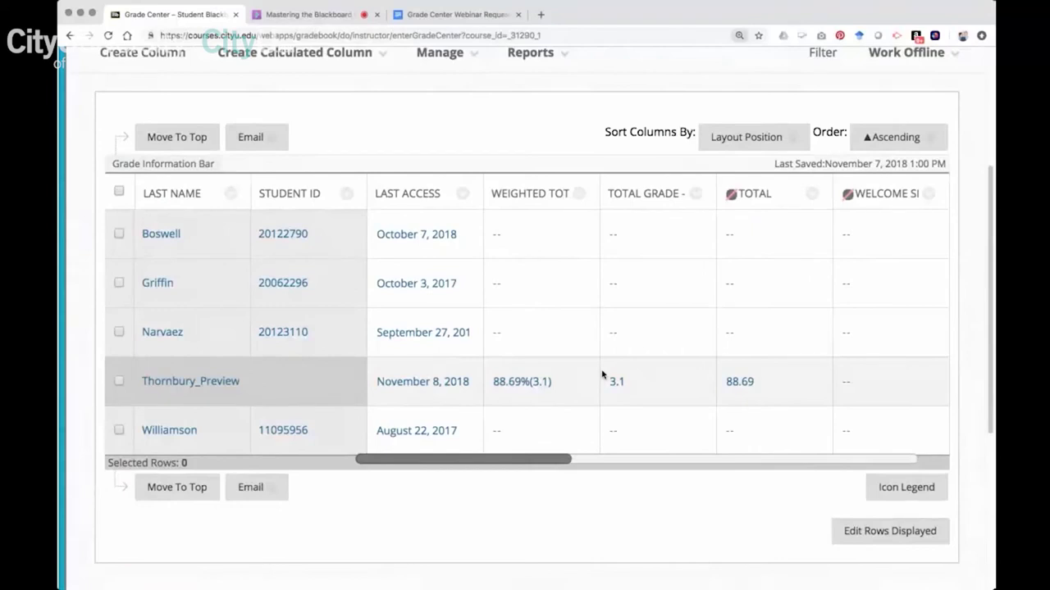
key("super+minus")
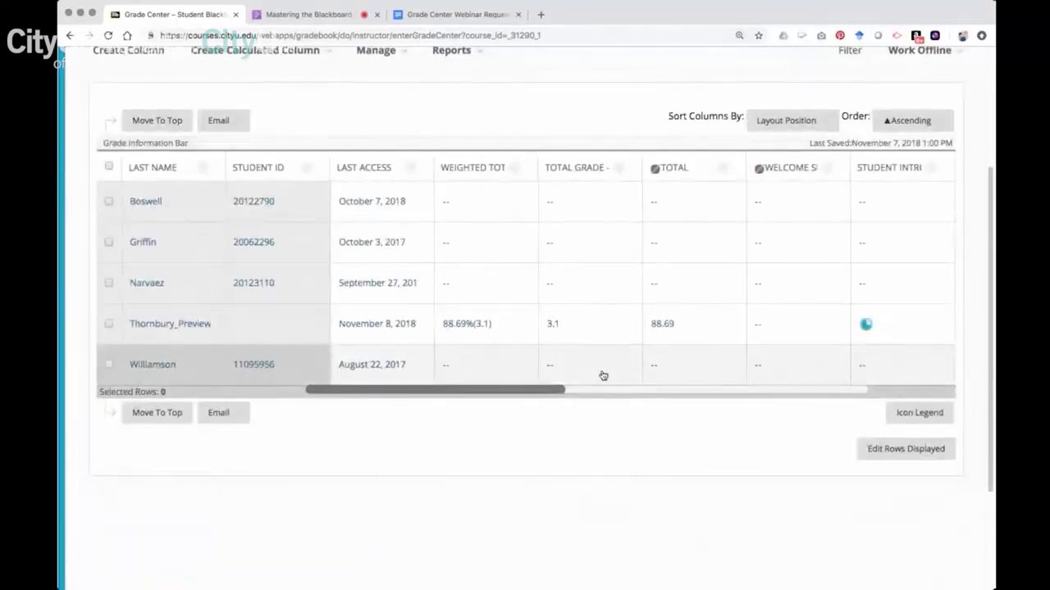
key("super+minus")
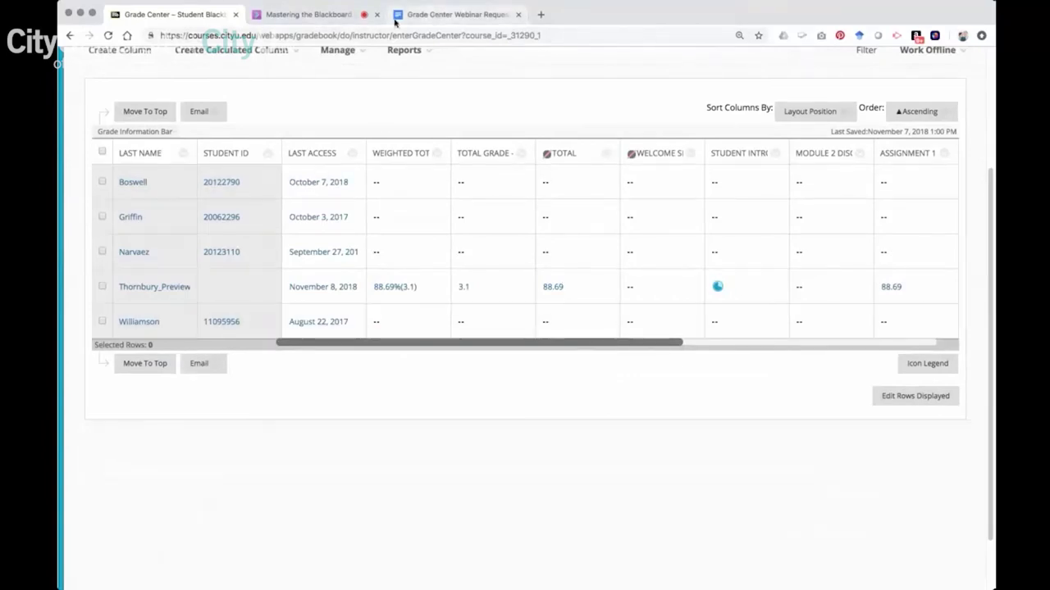
Check the Collaborate session's chat again for new participant questions and come back to the Grade Center.
left_click(288, 17)
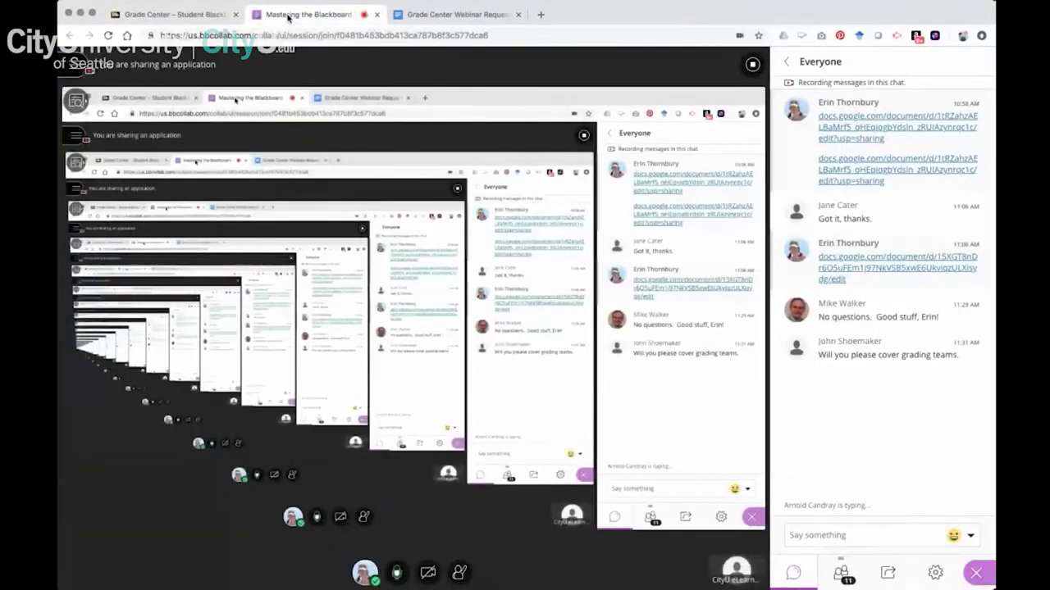
left_click(184, 16)
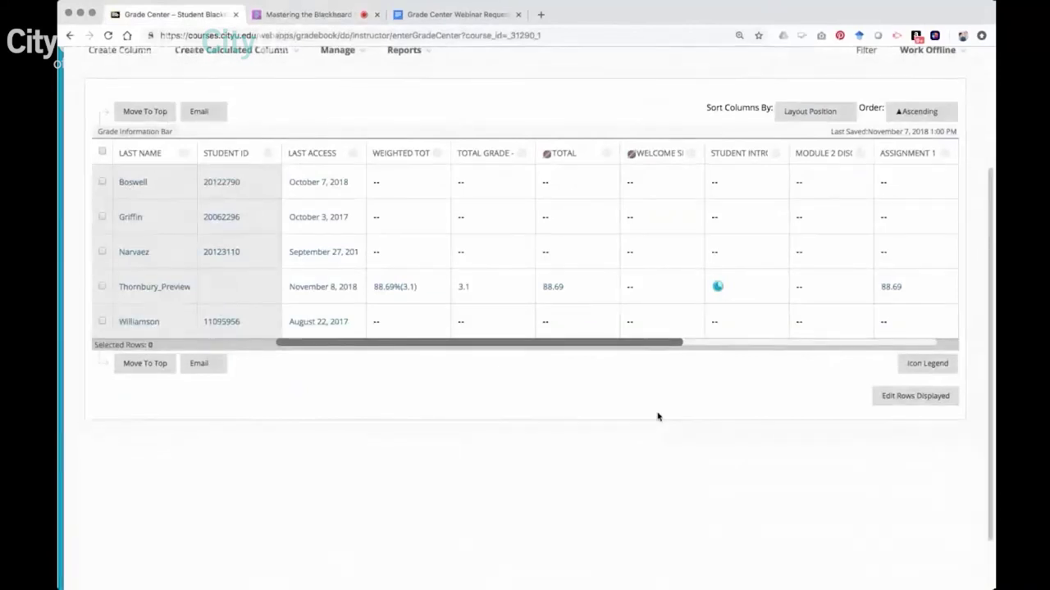
left_click(277, 14)
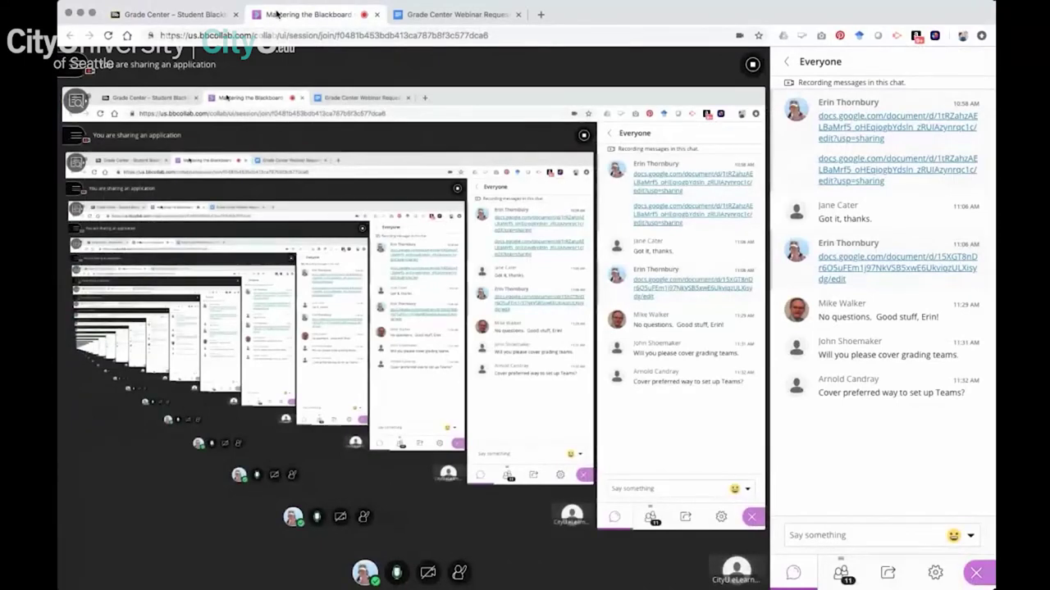
left_click(175, 15)
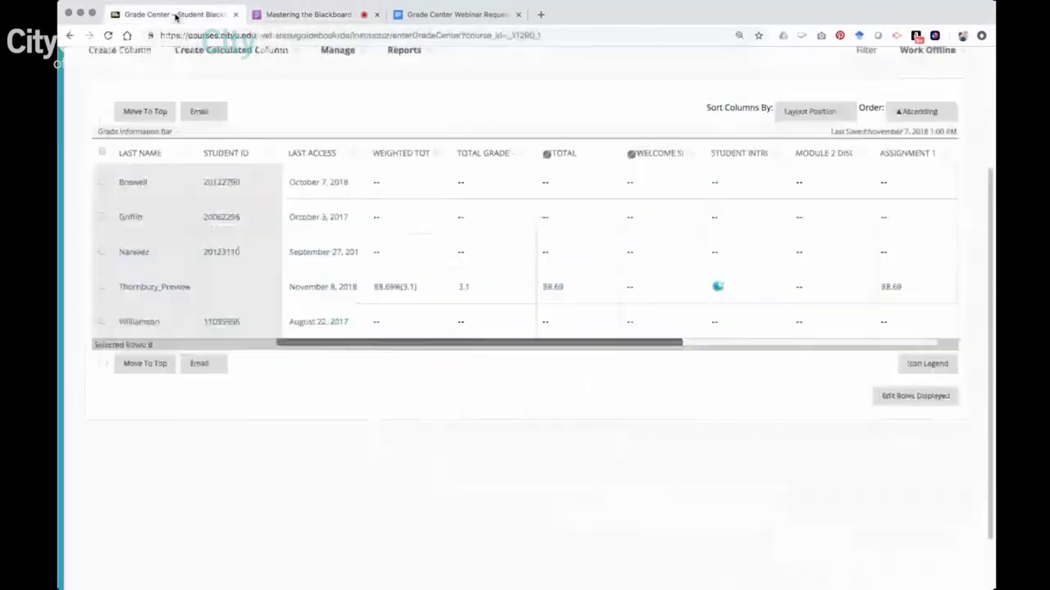
Show the hidden course menu and open the course's Announcements page.
scroll(559, 427, "up", 3)
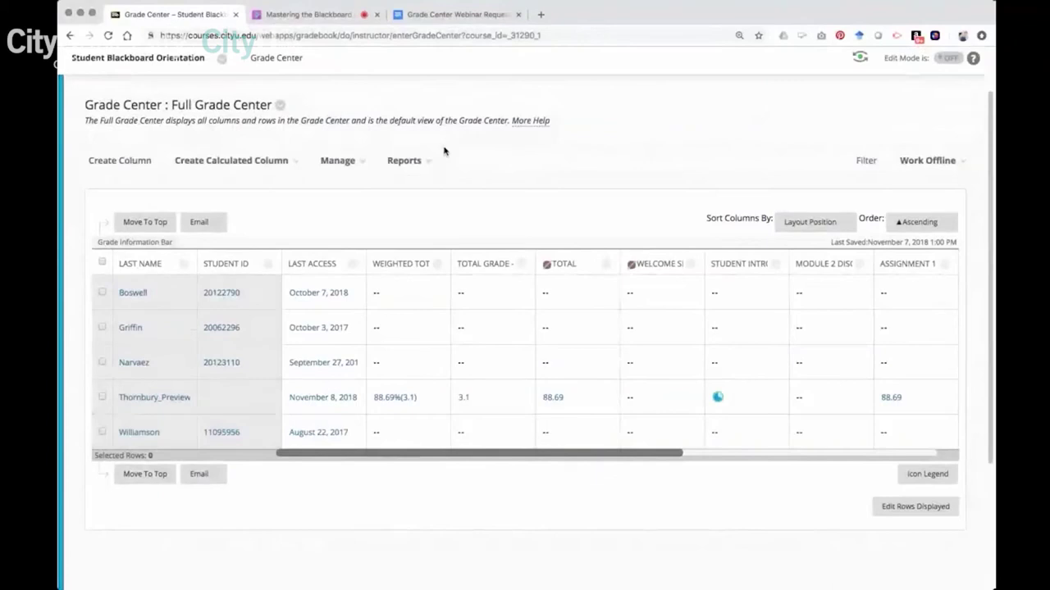
scroll(446, 156, "up", 2)
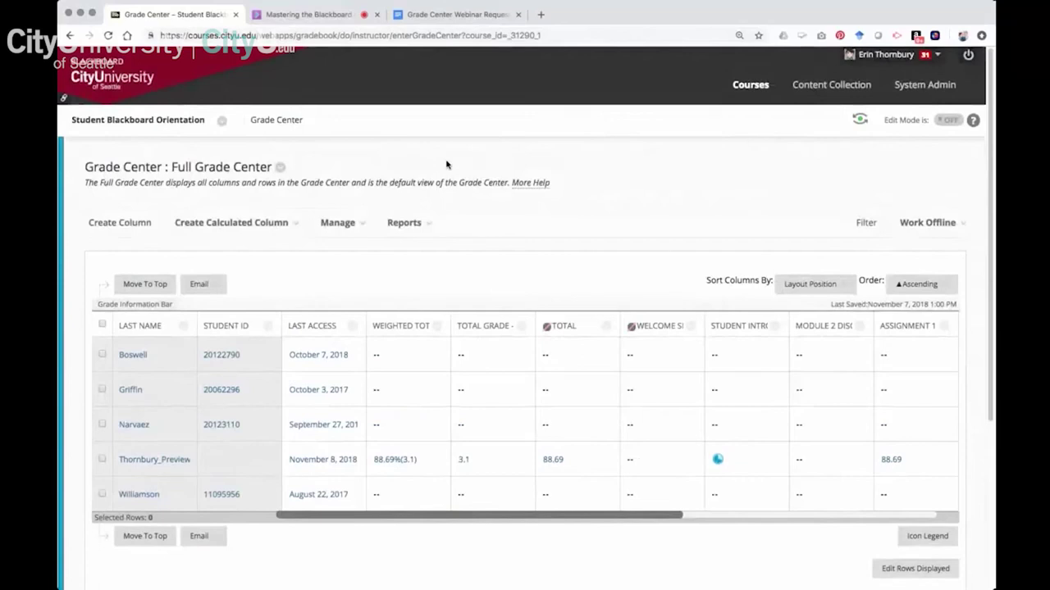
left_click(60, 210)
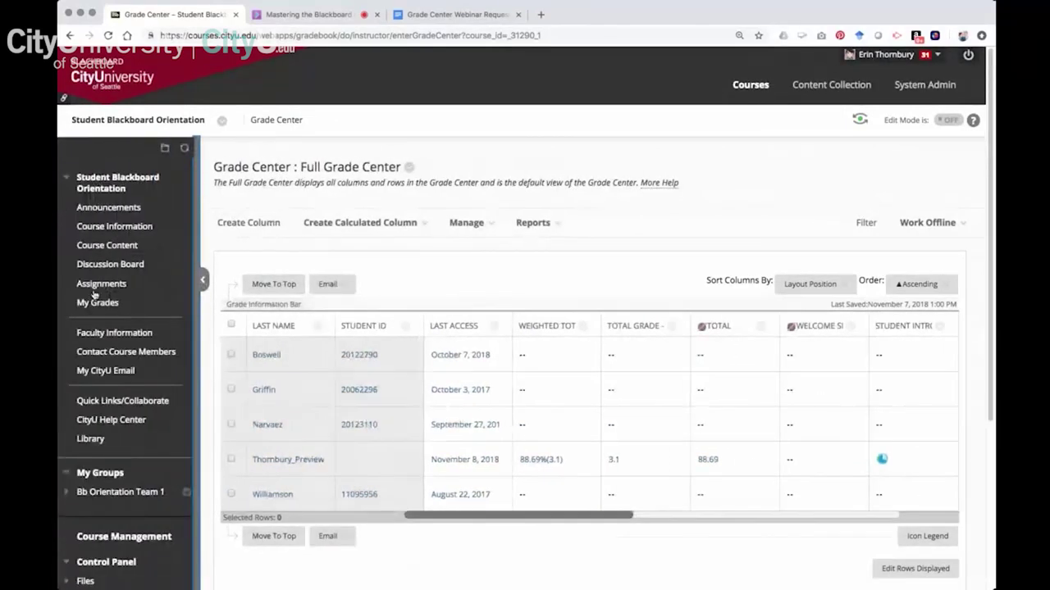
left_click(91, 212)
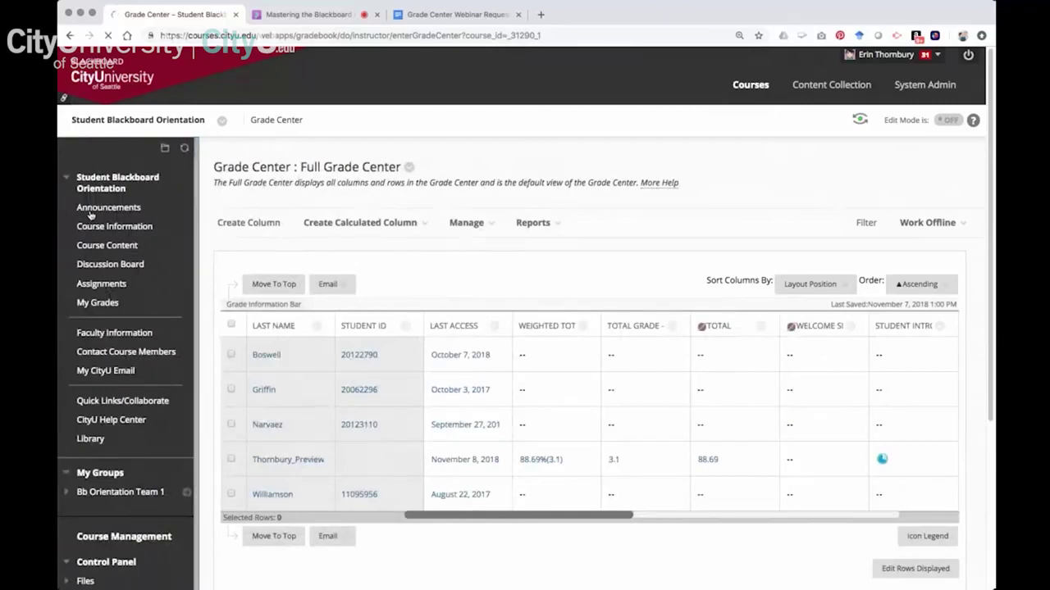
Enter student preview for the course and check the Collaborate session's chat before returning to Blackboard.
left_click(875, 121)
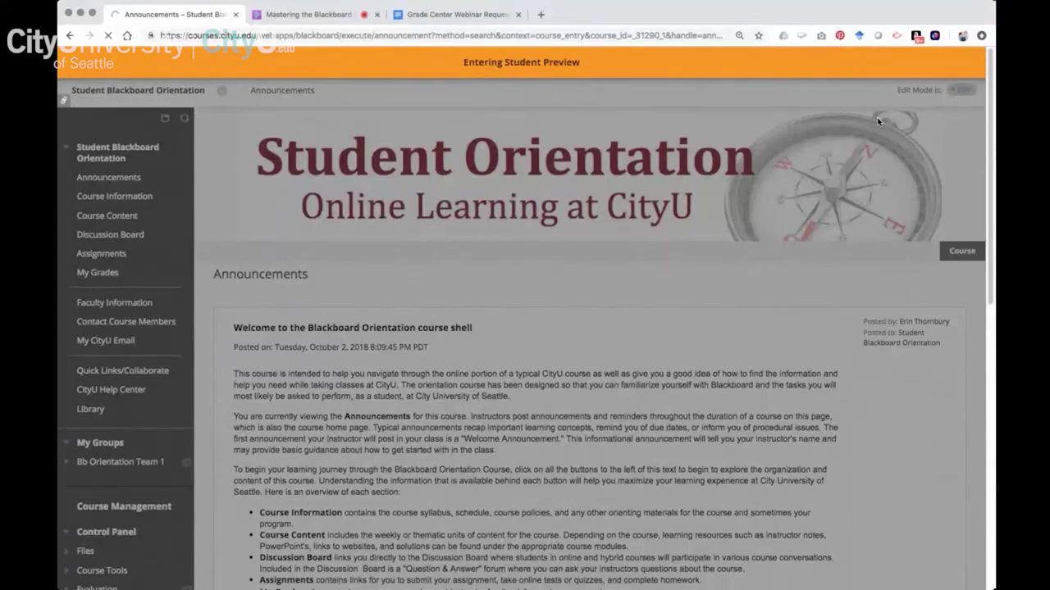
left_click(284, 16)
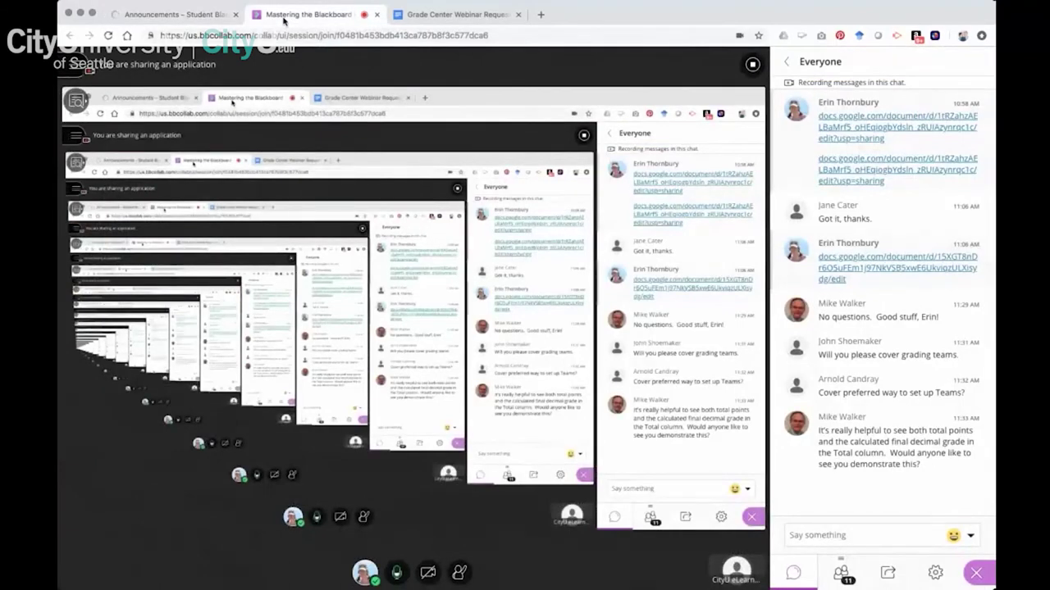
left_click(149, 13)
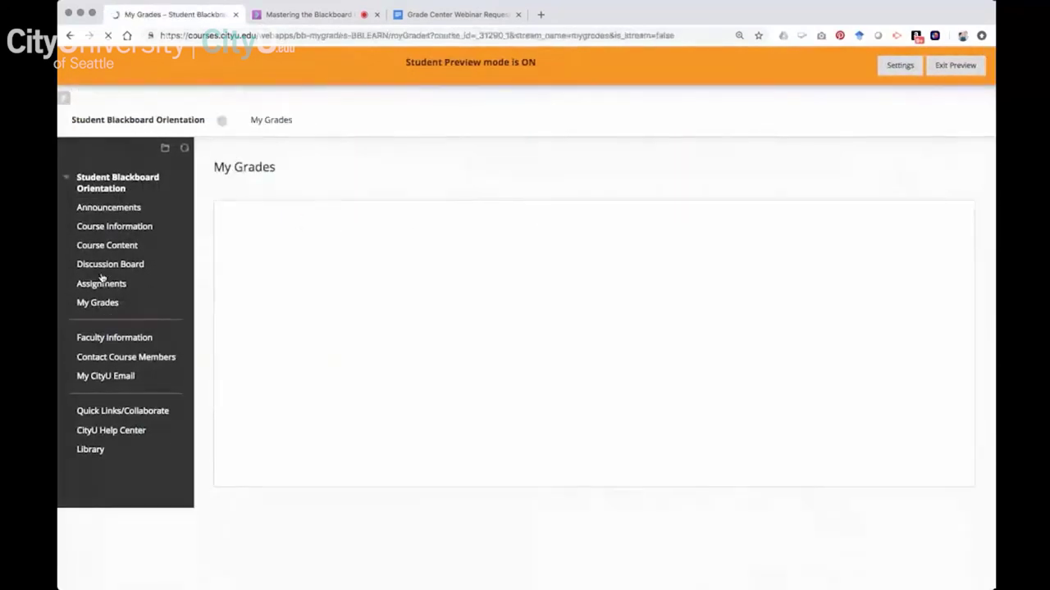
Review the My Grades page as a student, including the submission history and feedback for Assignment 1 - Practice Using Blackboard Assignment Tool.
scroll(457, 352, "down", 2)
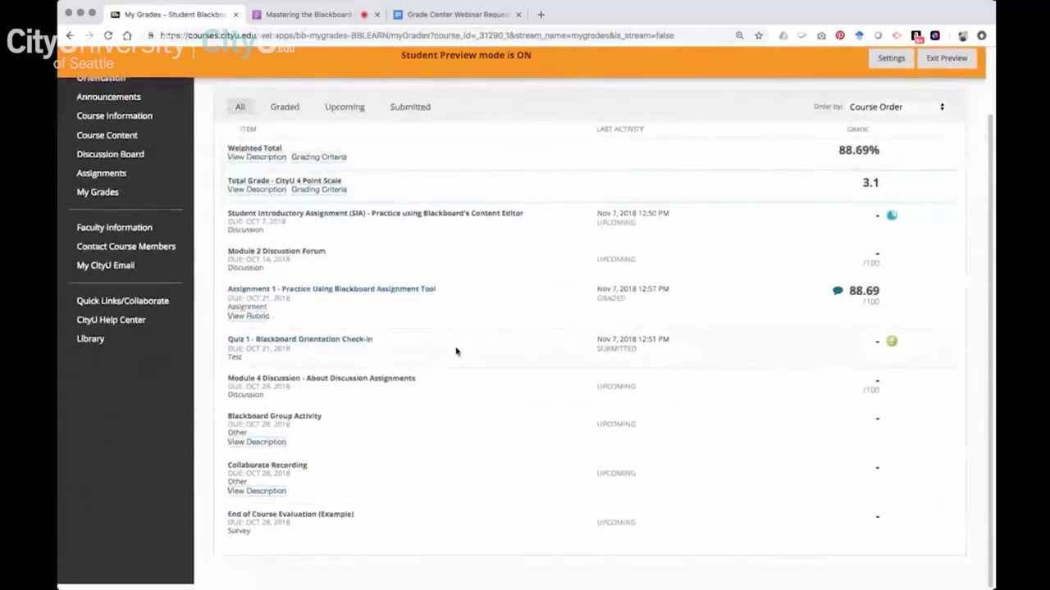
scroll(457, 352, "up", 2)
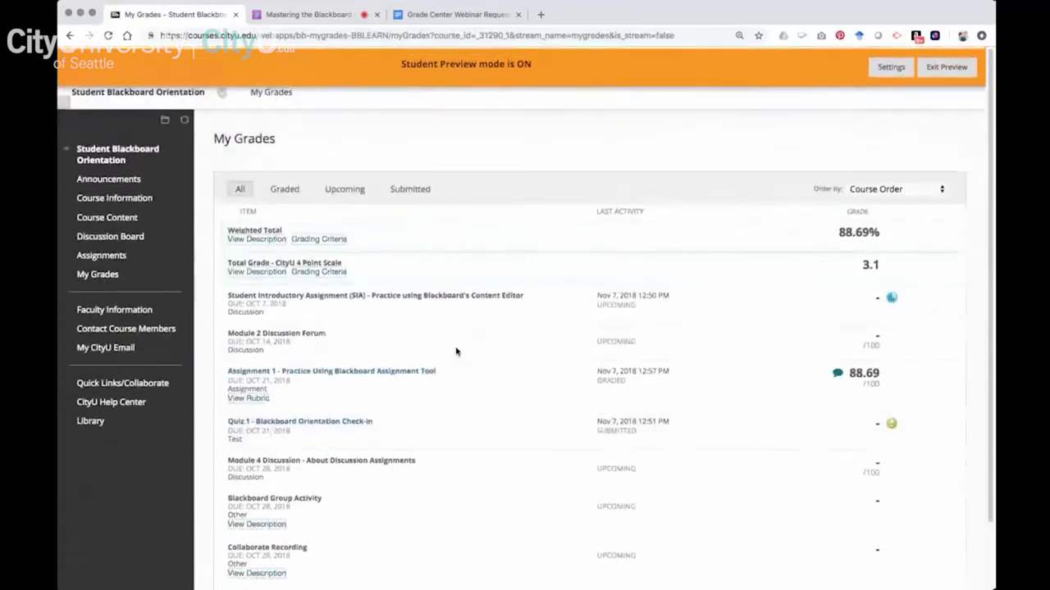
left_click(248, 373)
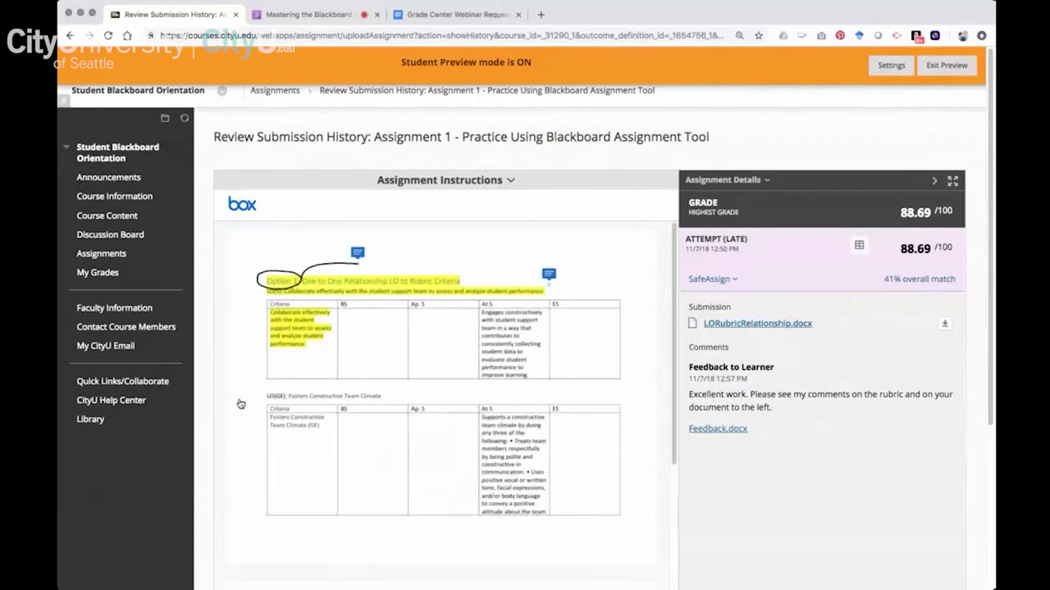
left_click(96, 275)
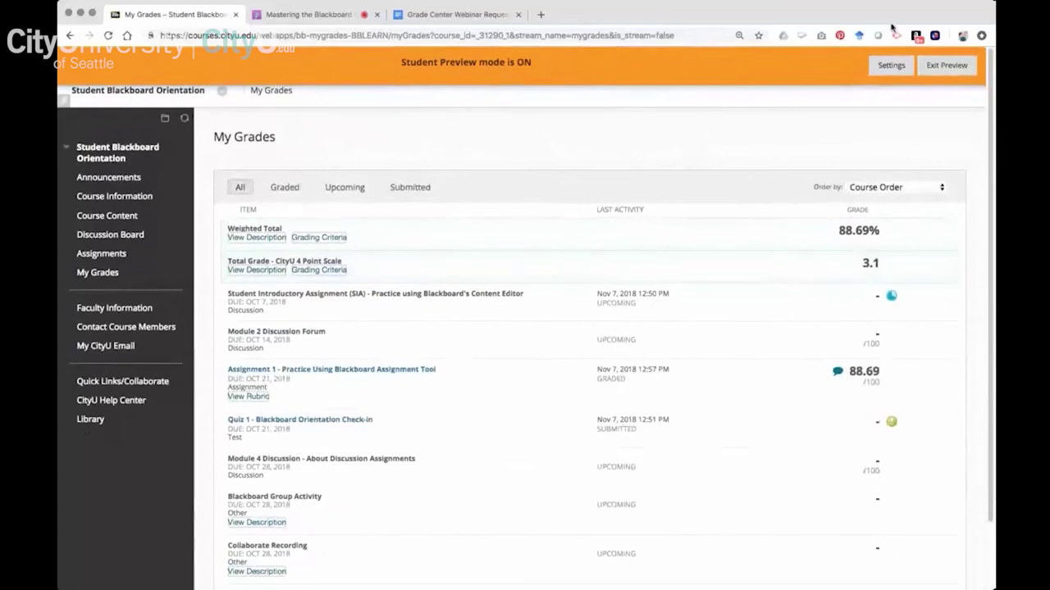
Exit student preview with the option to keep the preview user and all data.
left_click(934, 70)
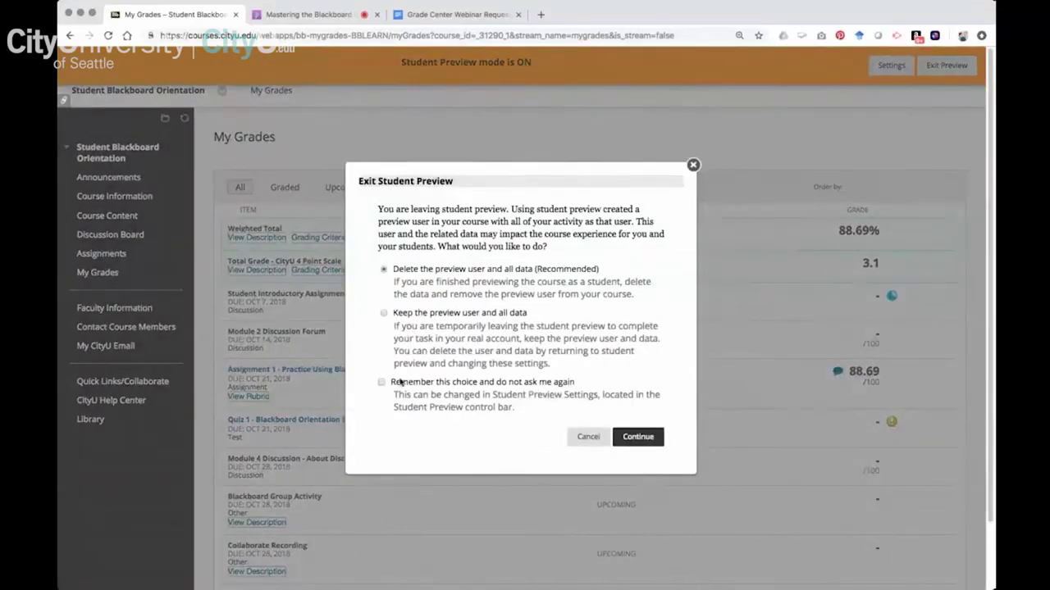
left_click(383, 314)
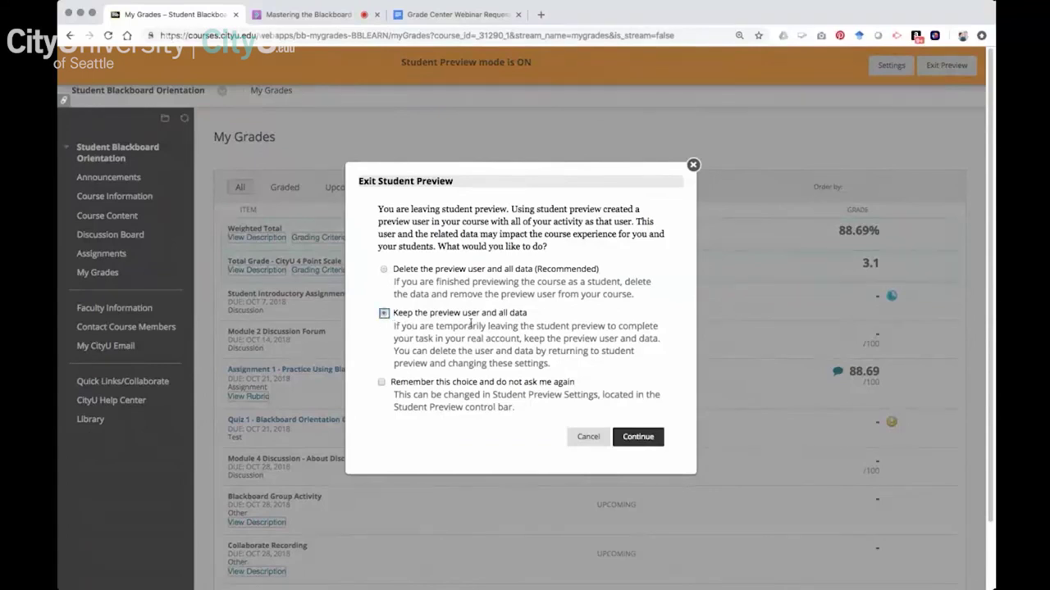
left_click(638, 437)
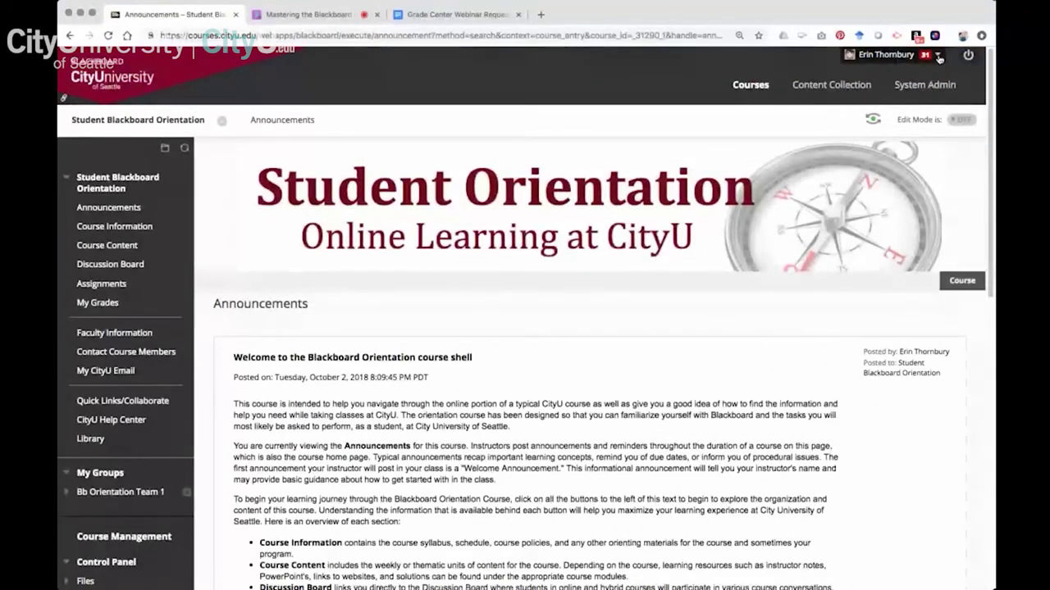
Open the account's Updates page and go from its show/hide notification options to the full notification settings.
left_click(938, 56)
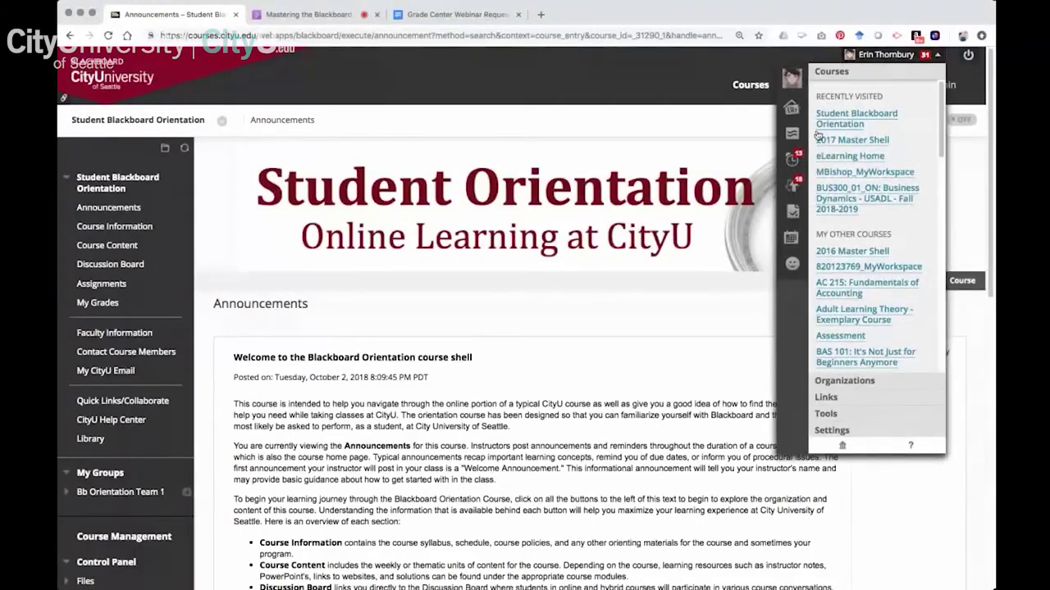
left_click(792, 161)
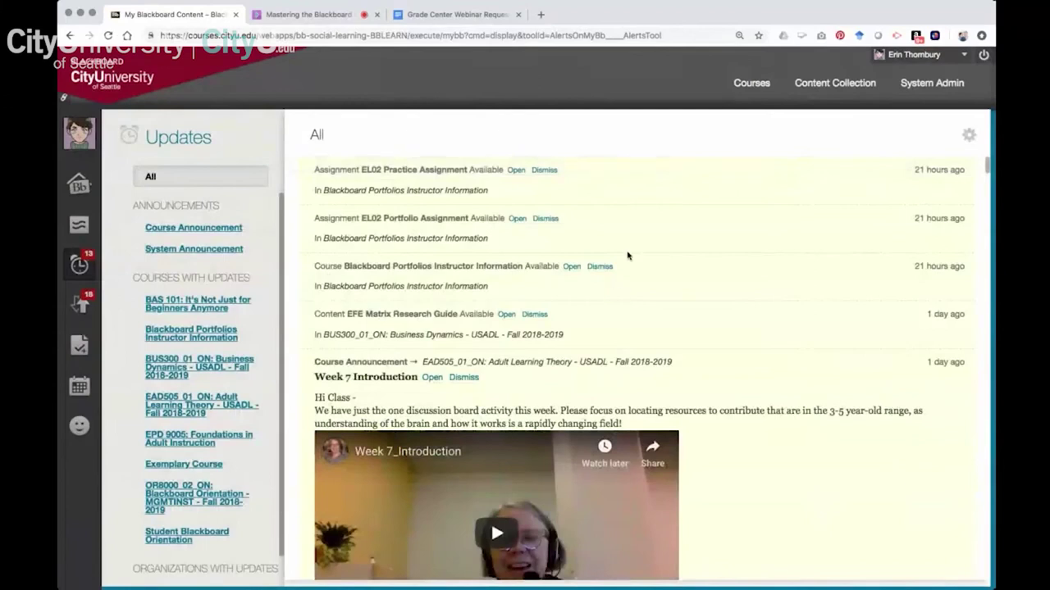
left_click(969, 136)
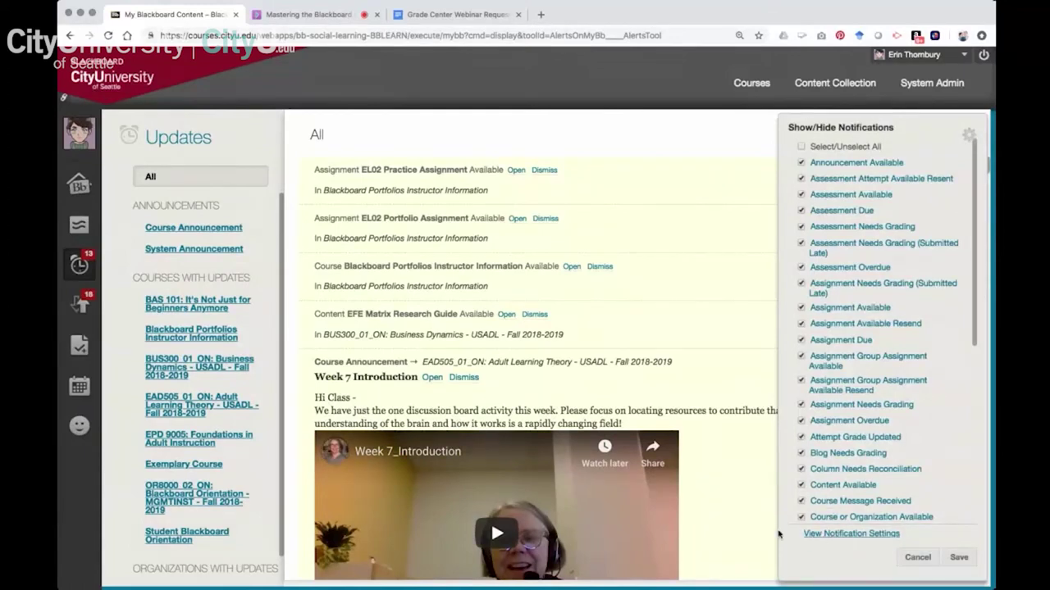
left_click(820, 535)
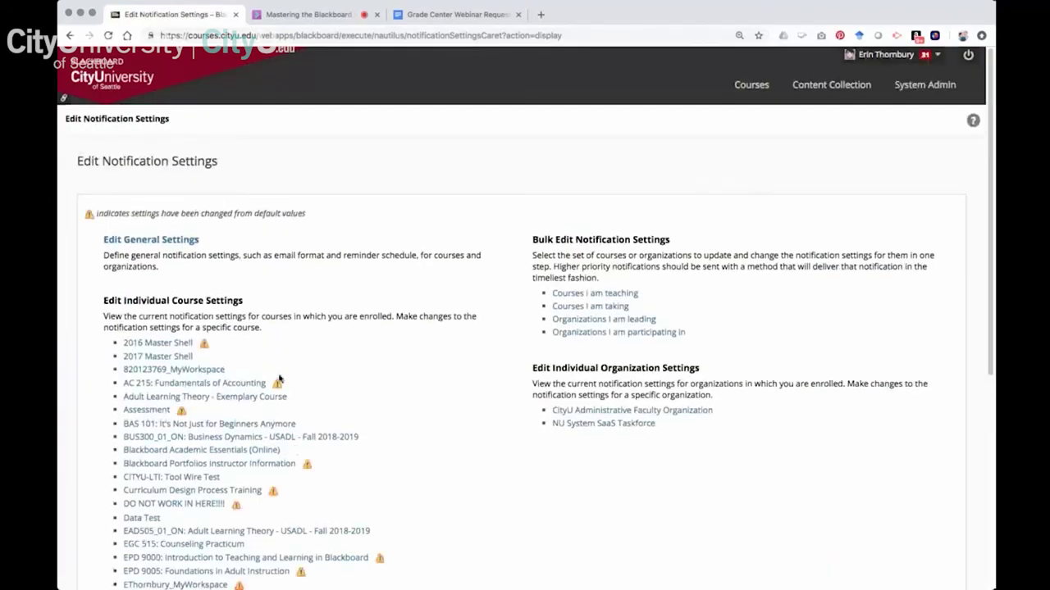
Find Student Blackboard Orientation among the individual course settings and open its notification settings.
scroll(283, 363, "down", 3)
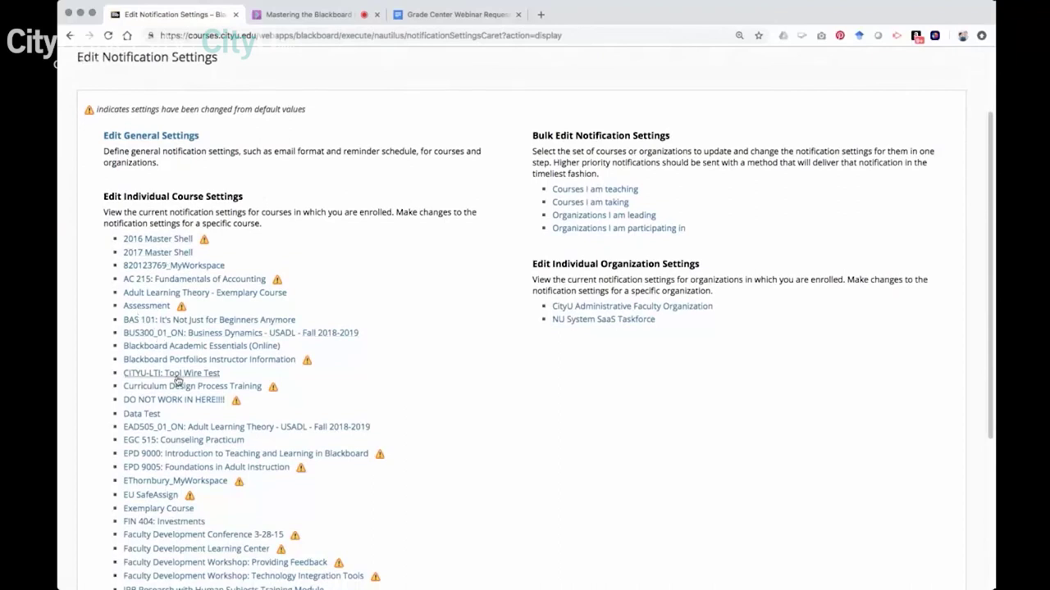
scroll(177, 383, "down", 5)
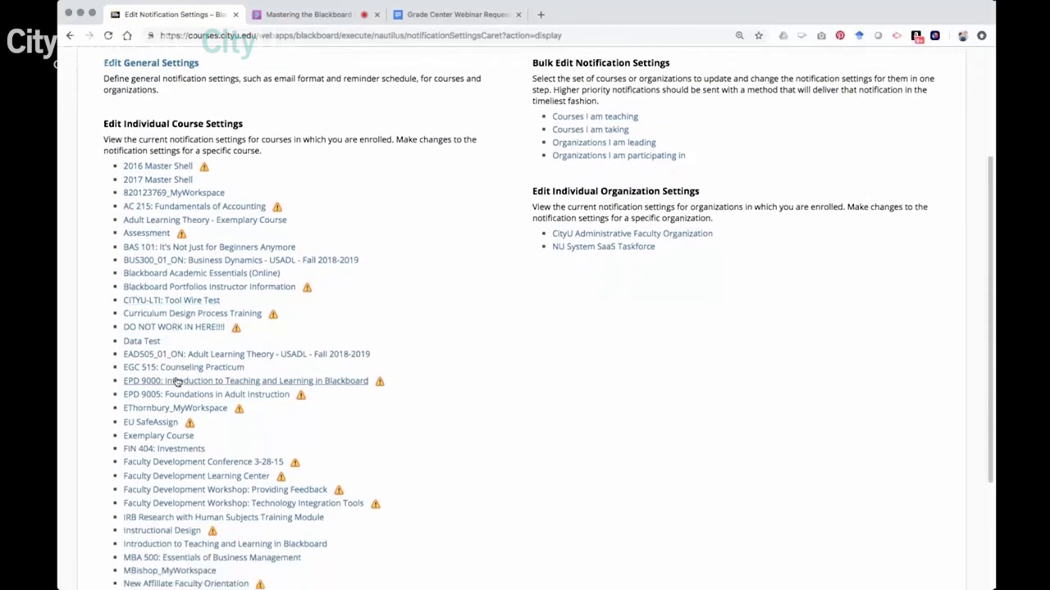
scroll(177, 382, "down", 1)
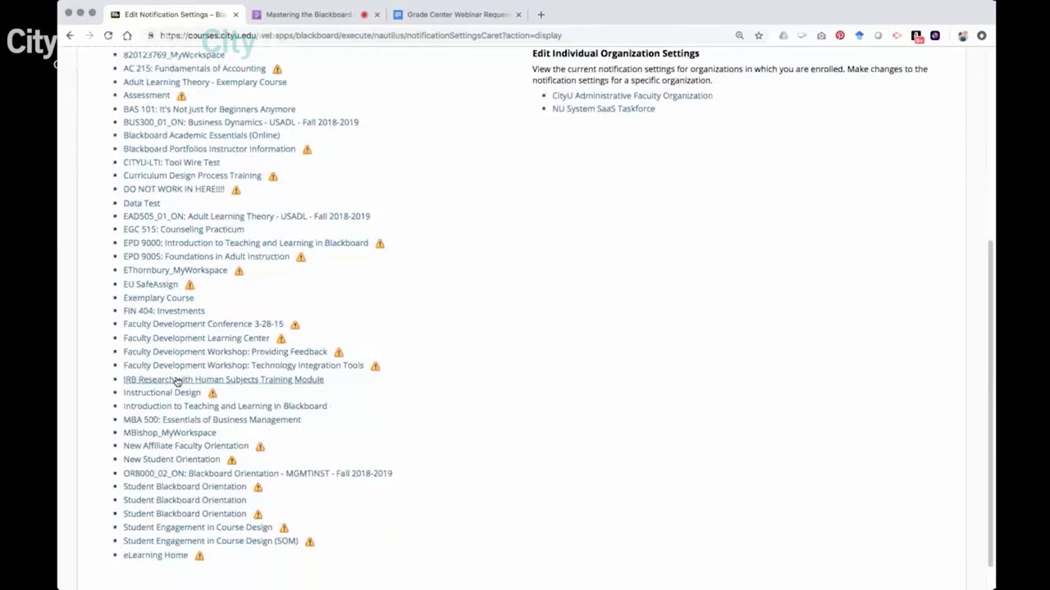
left_click(164, 488)
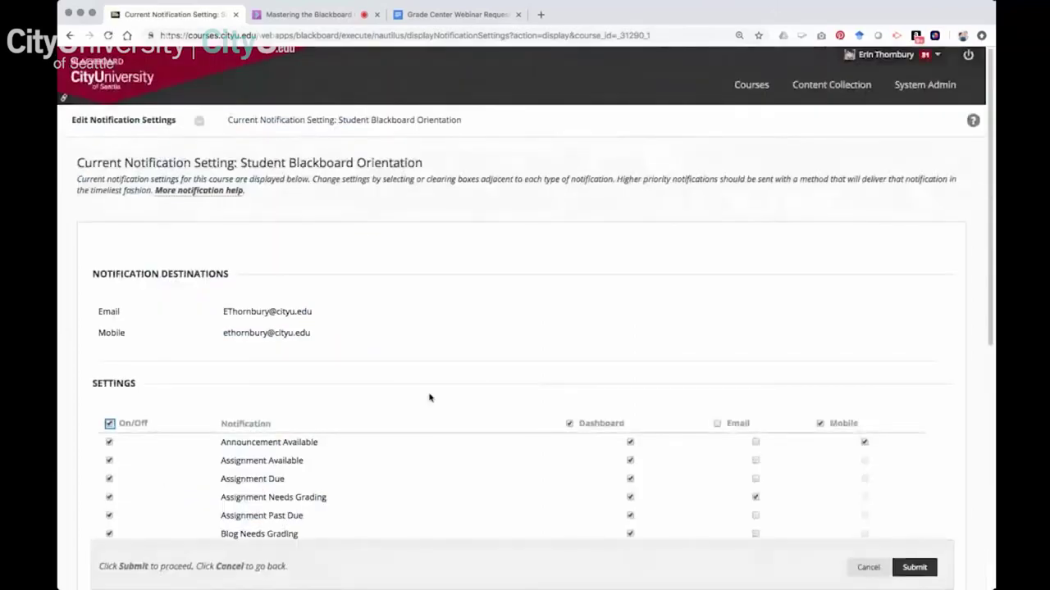
Examine the course's Dashboard, Email and Mobile notification options, including Assignment Needs Grading, and leave without saving changes.
scroll(429, 398, "down", 5)
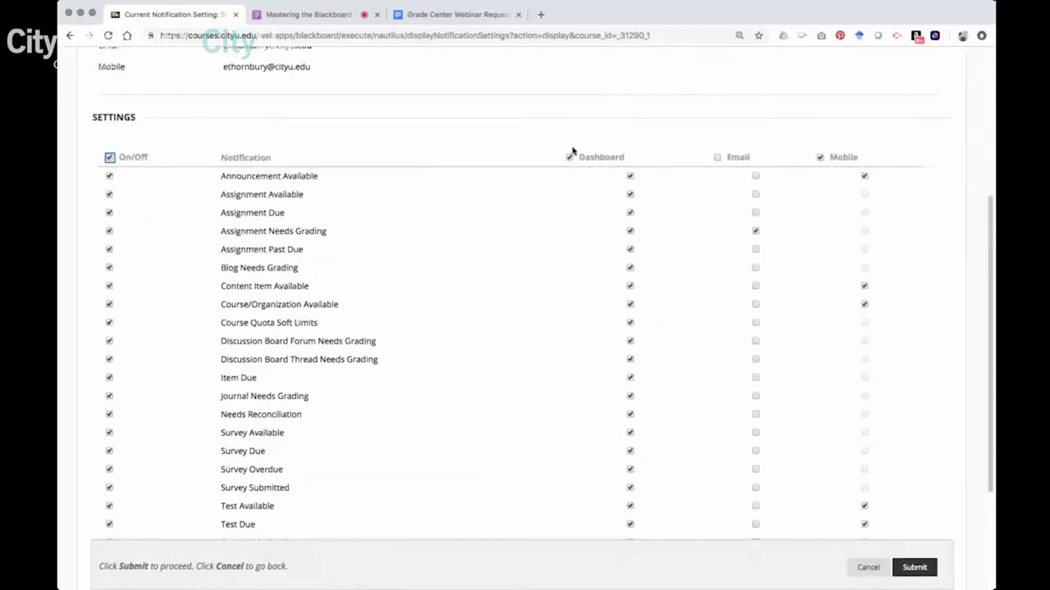
scroll(640, 148, "up", 5)
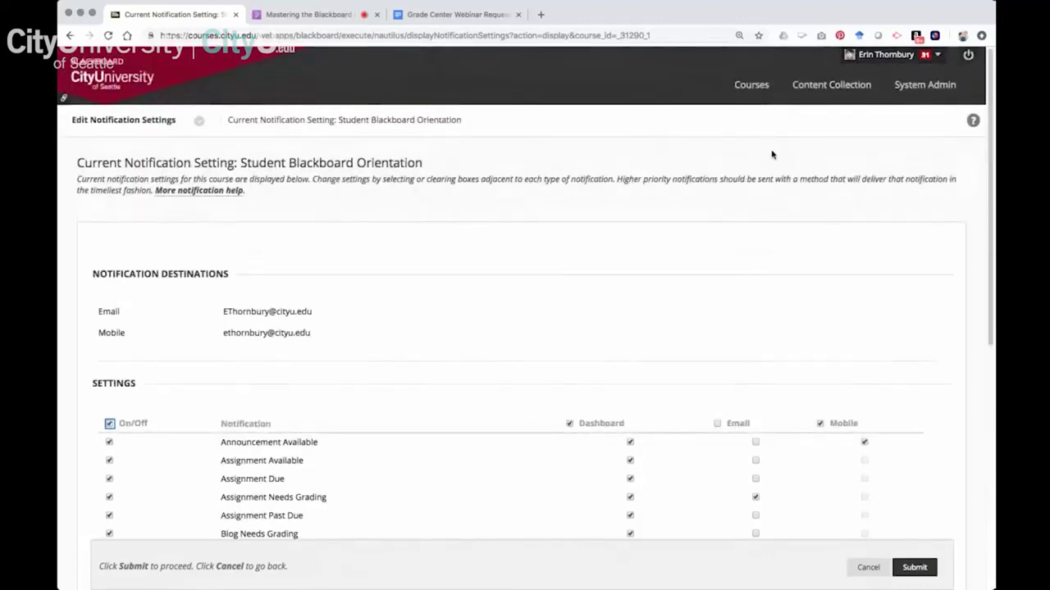
scroll(636, 345, "down", 4)
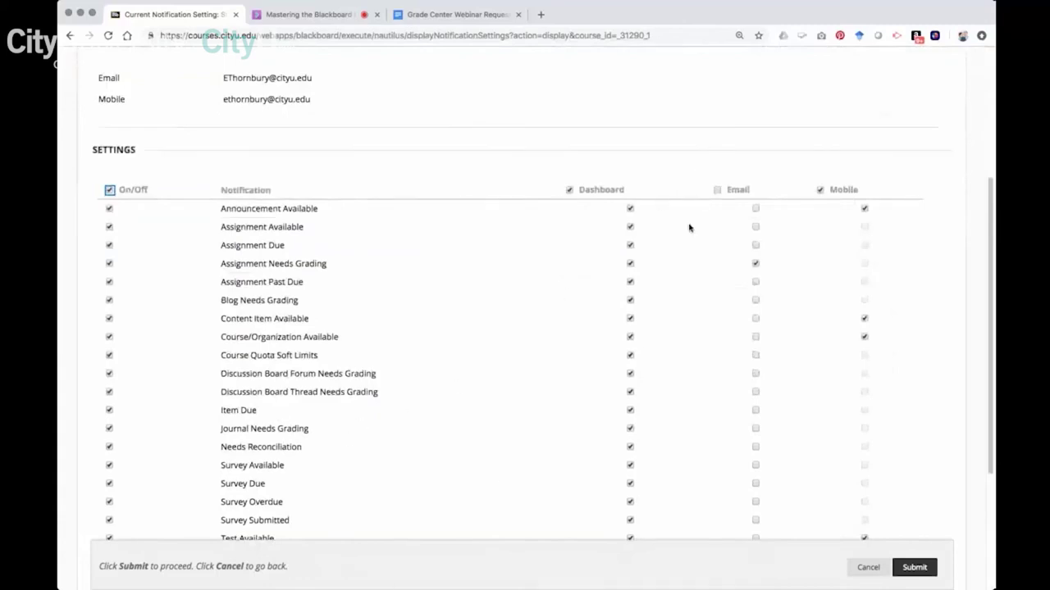
scroll(684, 297, "down", 3)
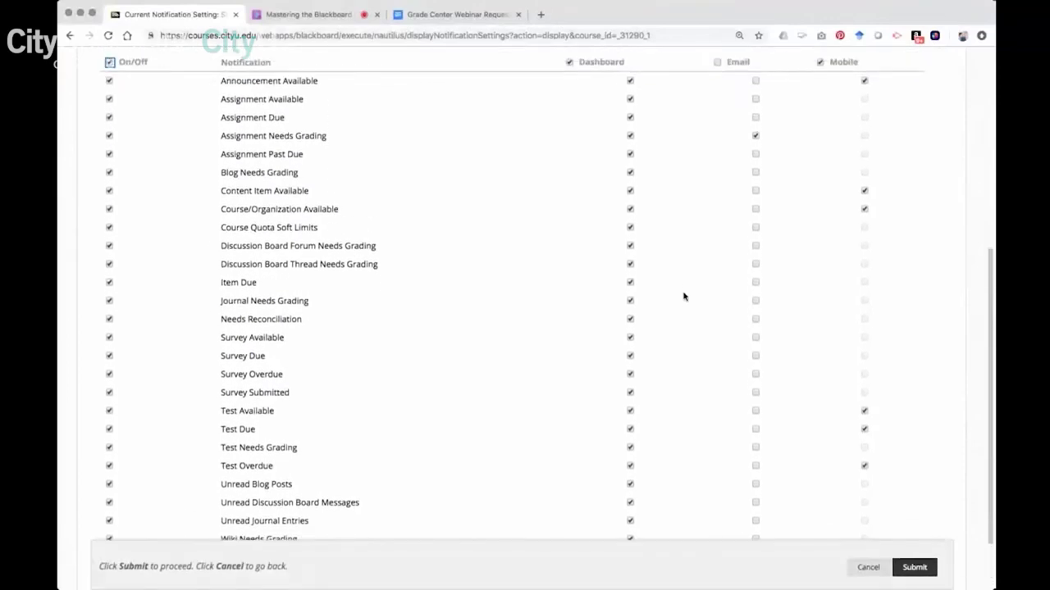
scroll(683, 297, "up", 1)
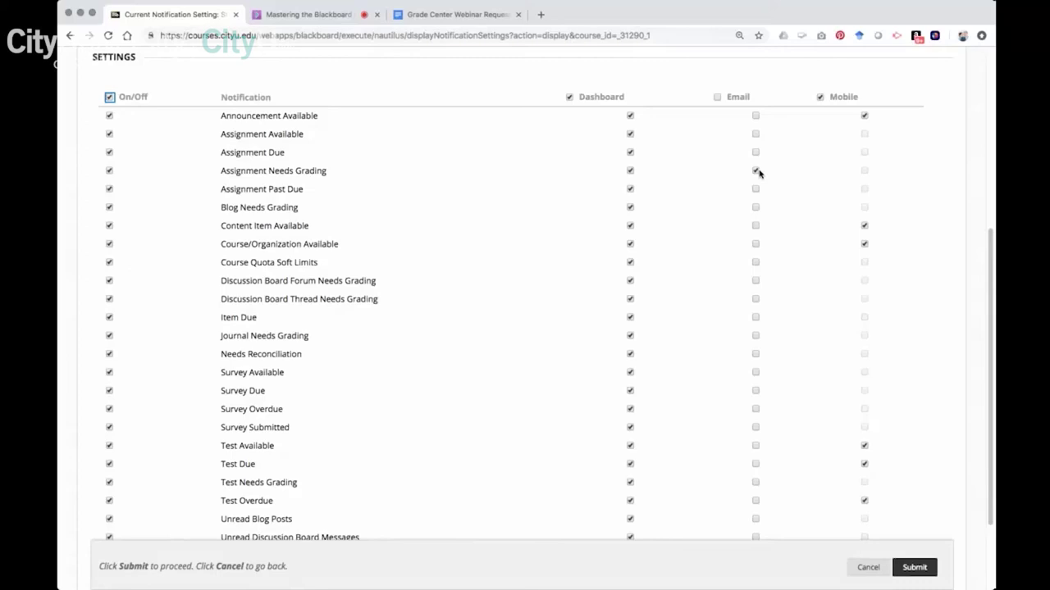
scroll(759, 172, "up", 3)
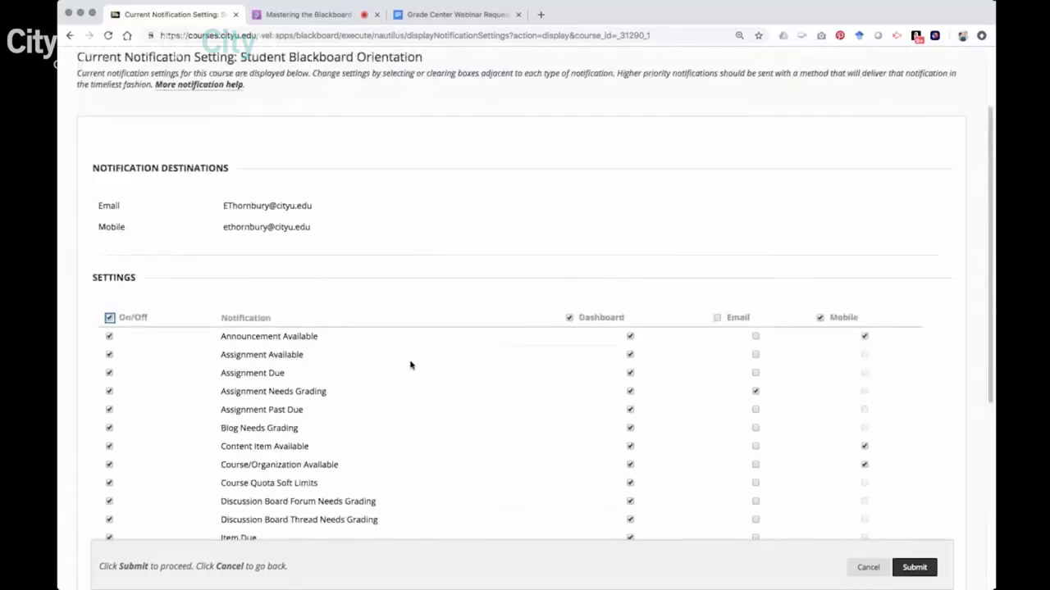
scroll(411, 365, "down", 5)
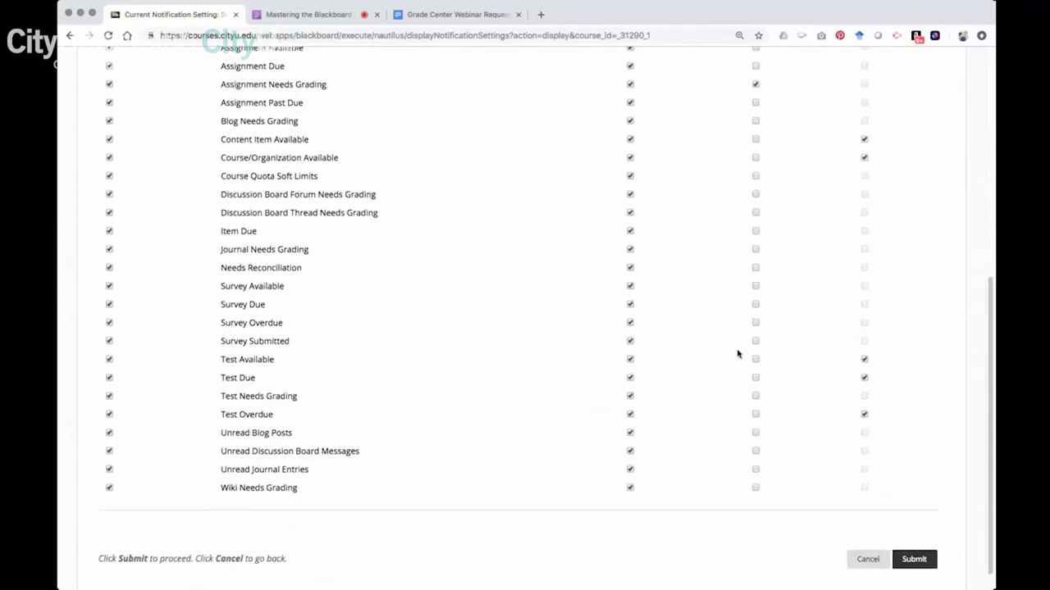
scroll(738, 354, "up", 7)
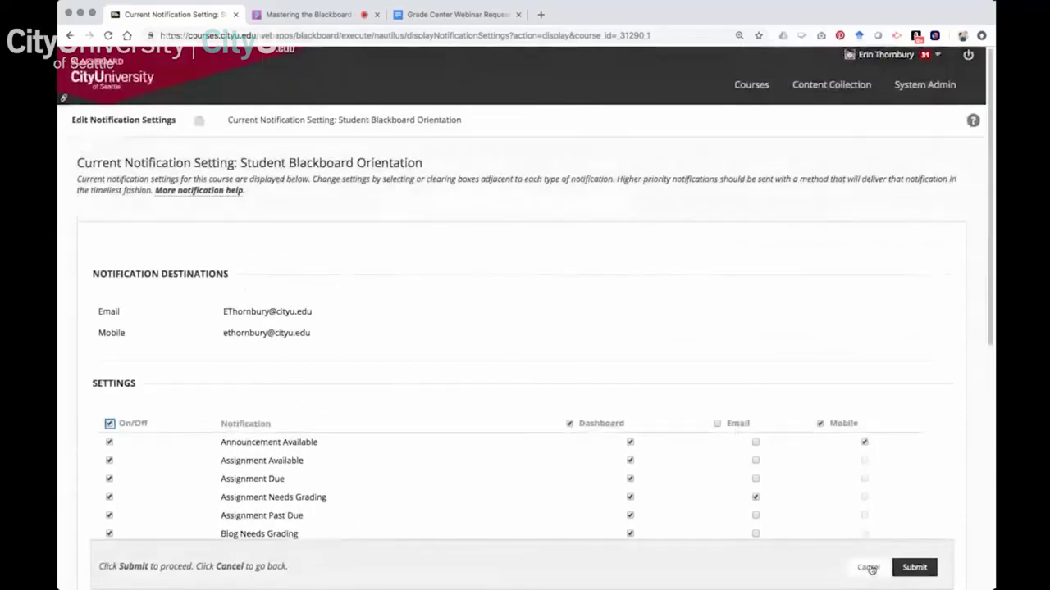
left_click(869, 569)
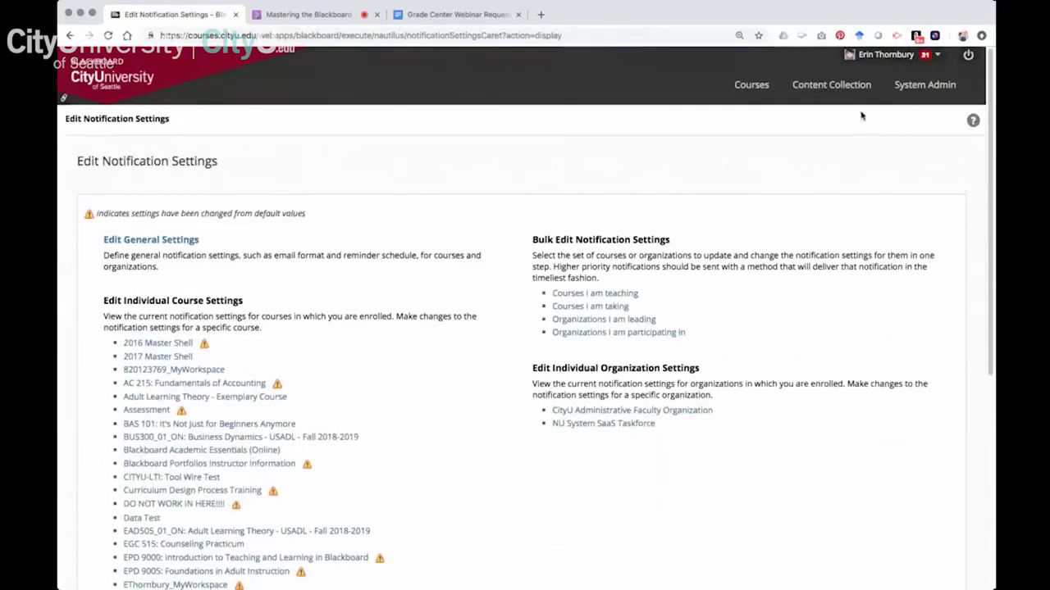
Go to the Blackboard Courses page and check the Collaborate session's chat for new messages.
left_click(751, 89)
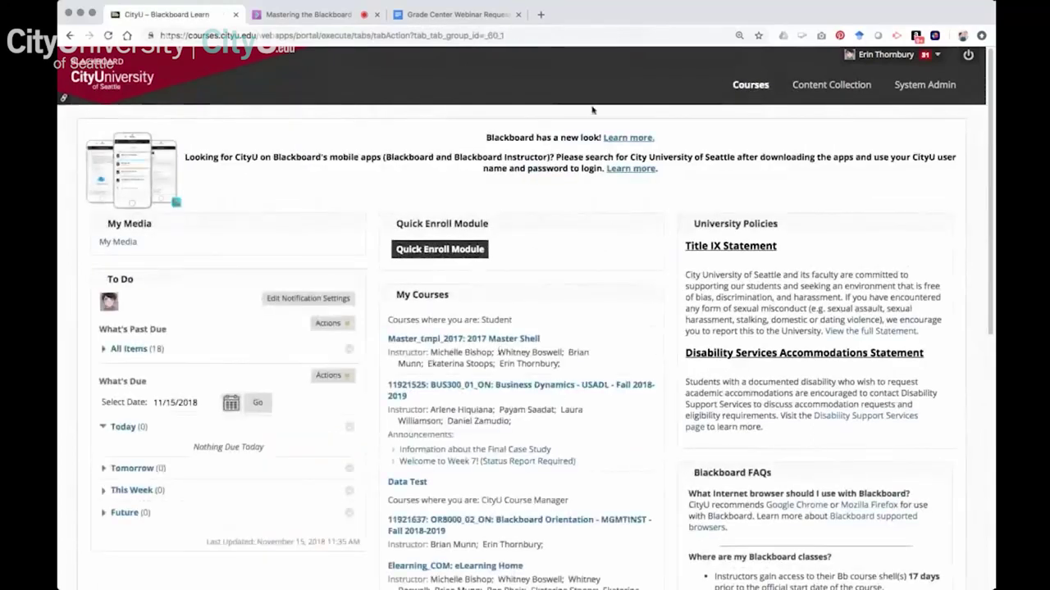
left_click(310, 15)
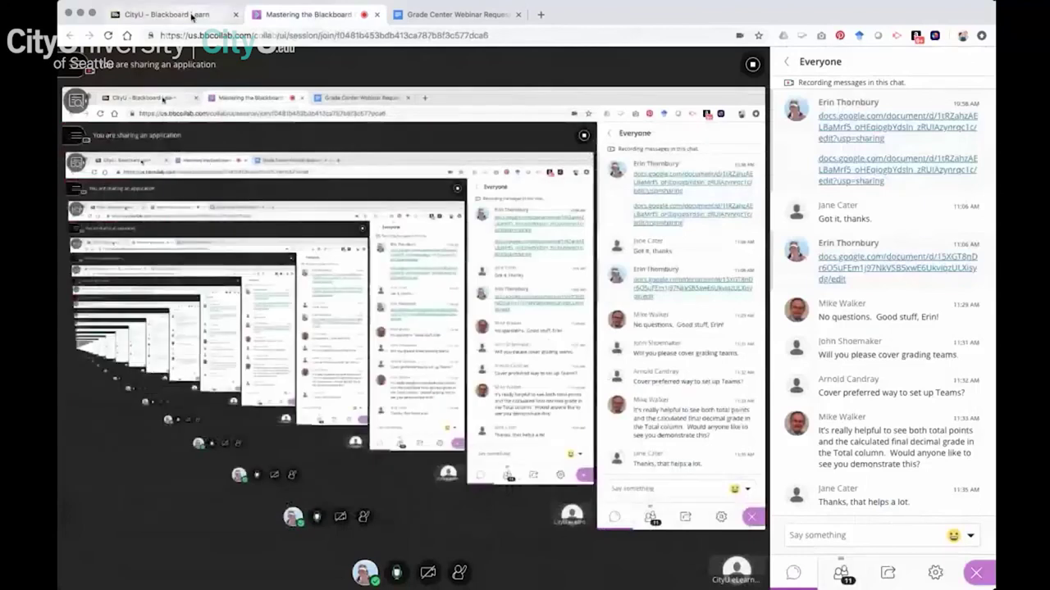
left_click(193, 16)
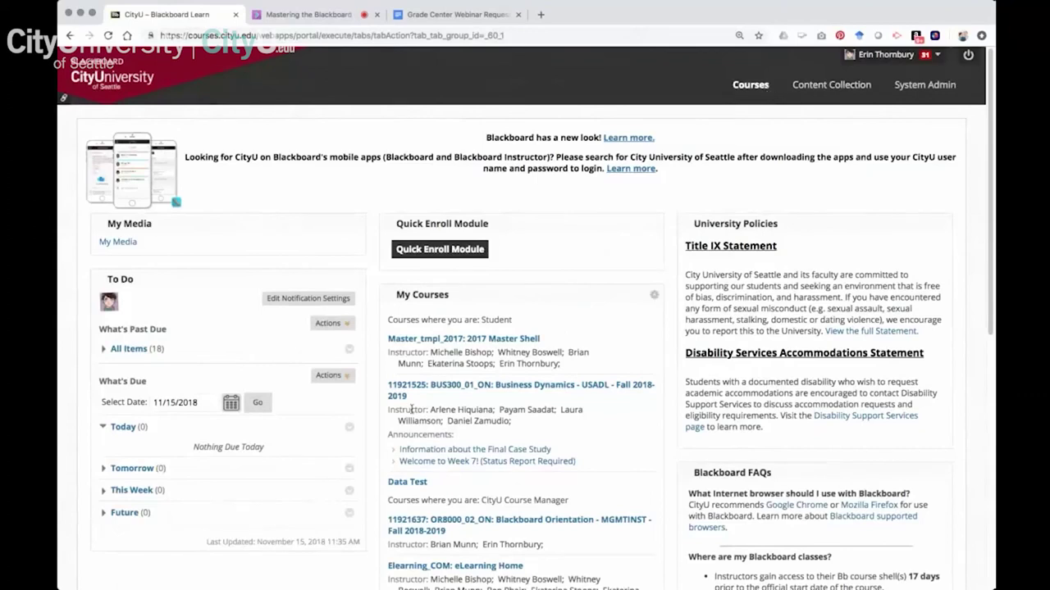
Open the Student Blackboard Orientation course from My Courses and turn on Edit Mode on its Assignments page.
scroll(411, 408, "down", 2)
scroll(411, 408, "down", 2)
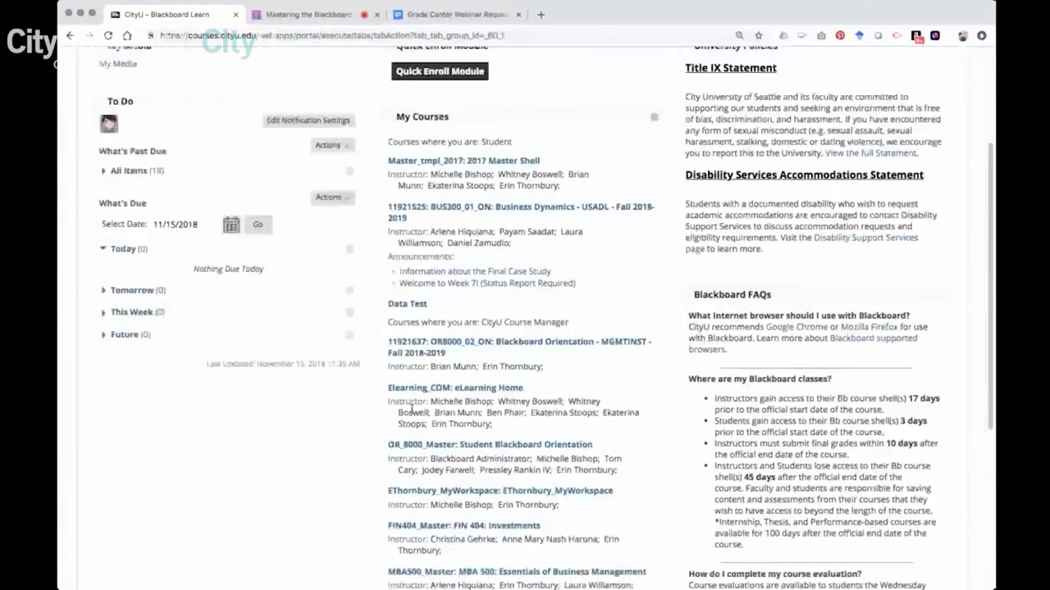
scroll(411, 410, "down", 2)
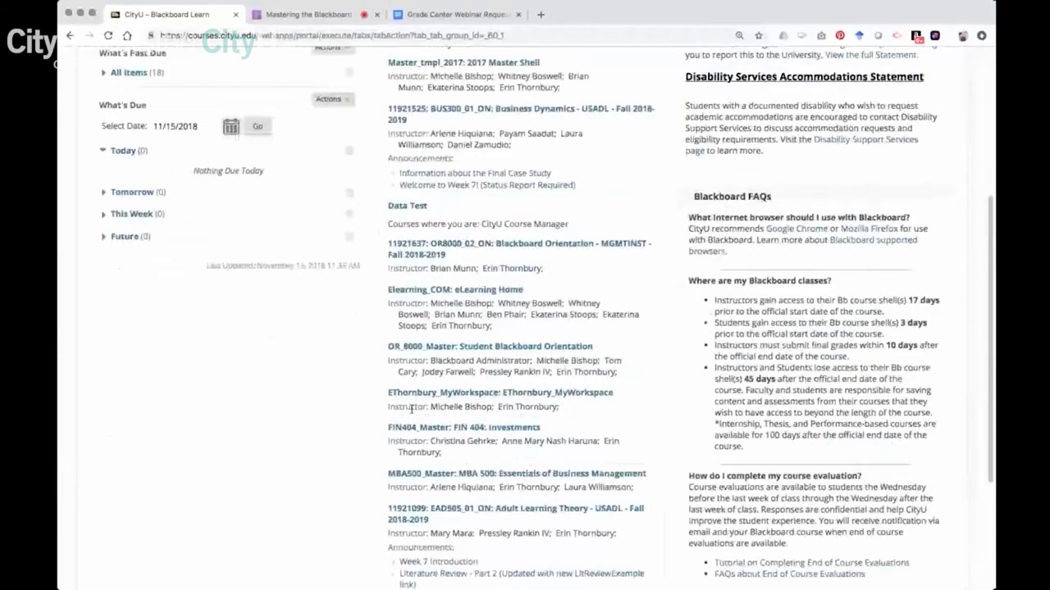
scroll(411, 407, "down", 2)
left_click(446, 276)
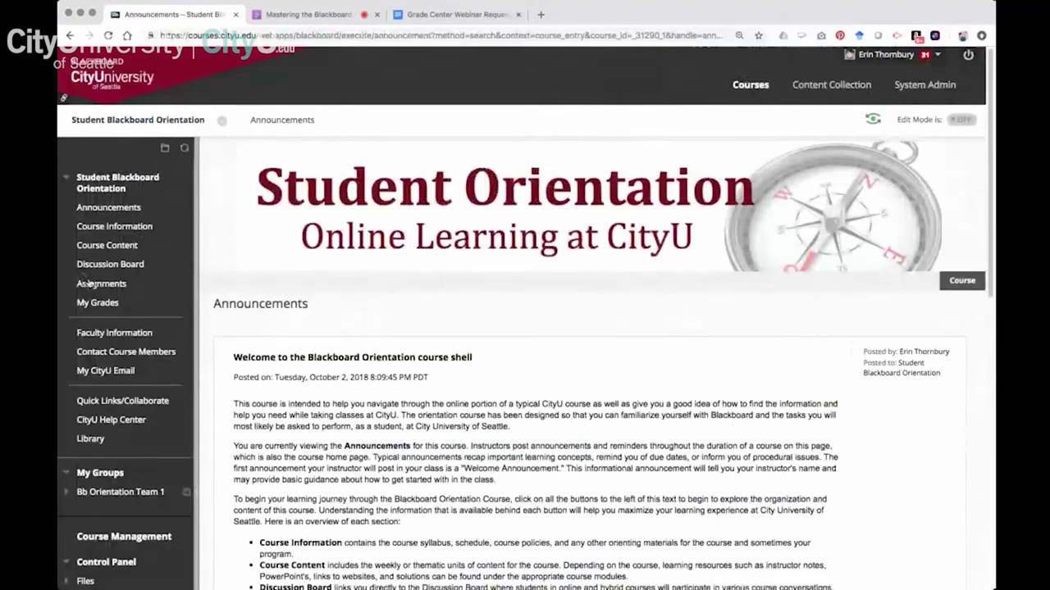
left_click(89, 284)
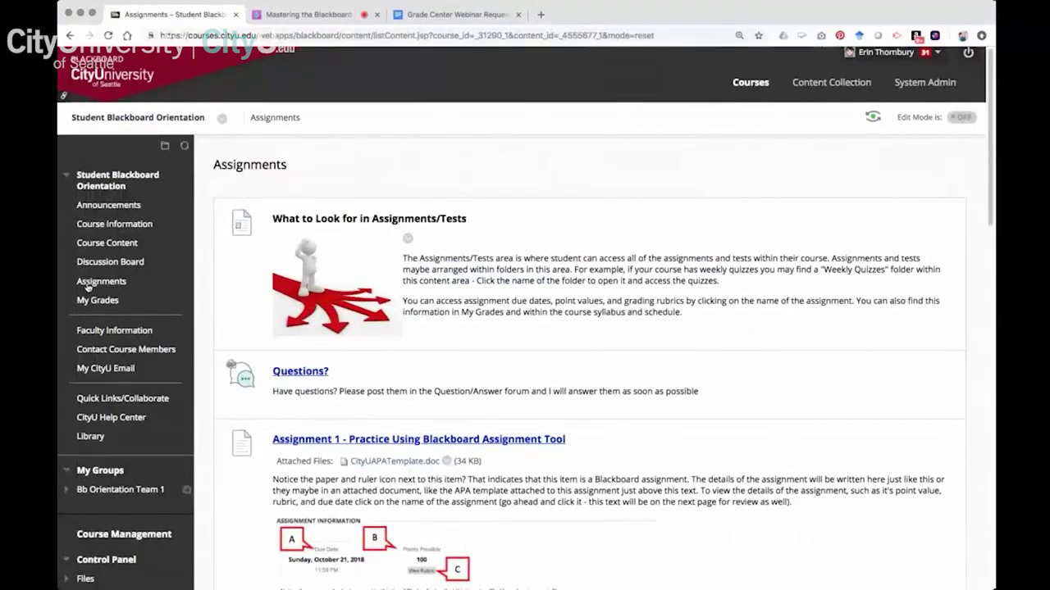
left_click(965, 119)
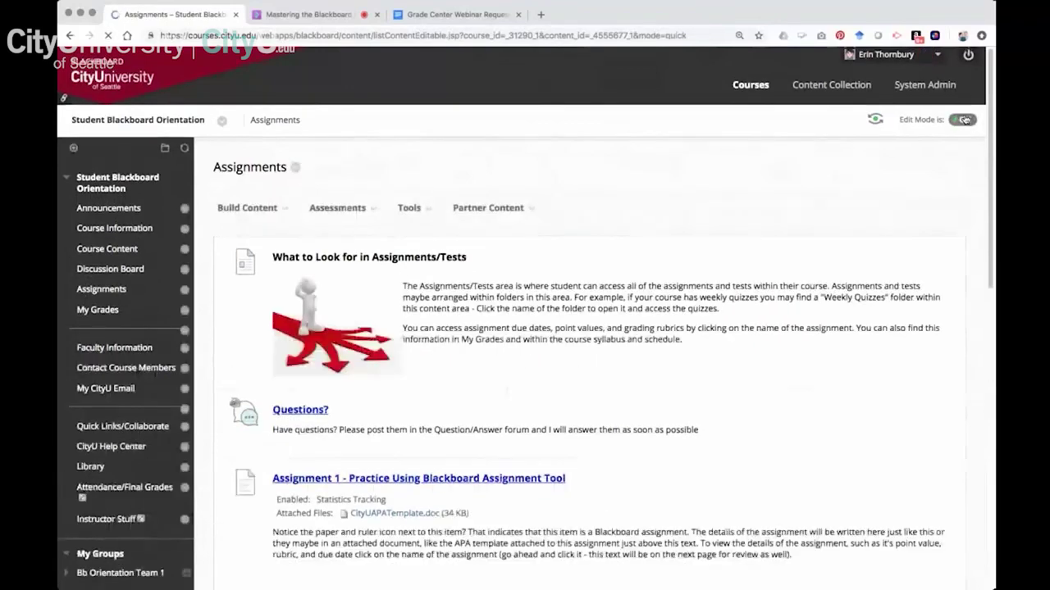
Start creating a new Blackboard assignment in the Assignments content area.
mouse_move(529, 209)
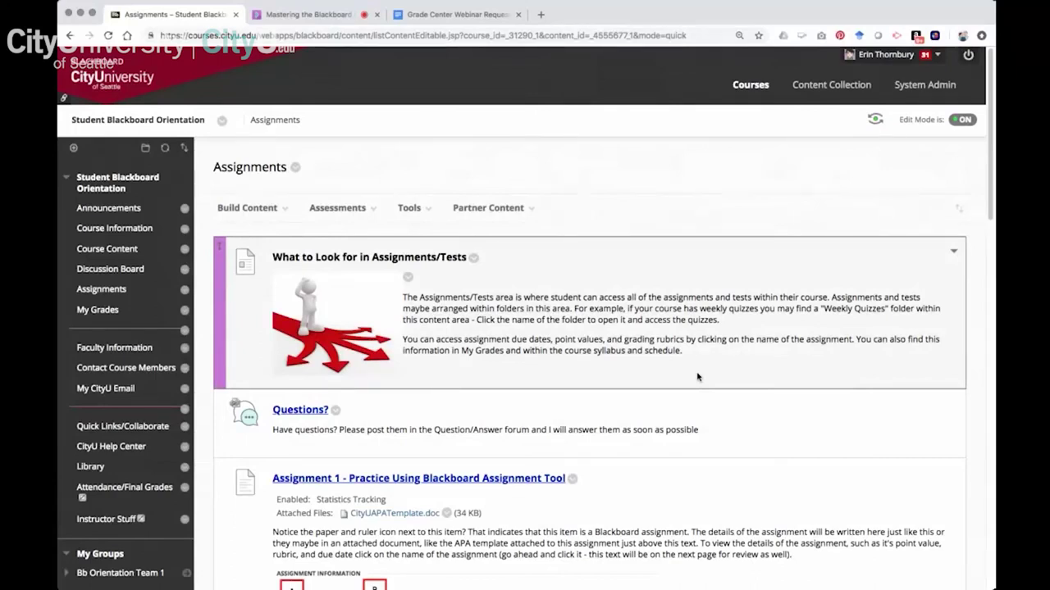
left_click(339, 209)
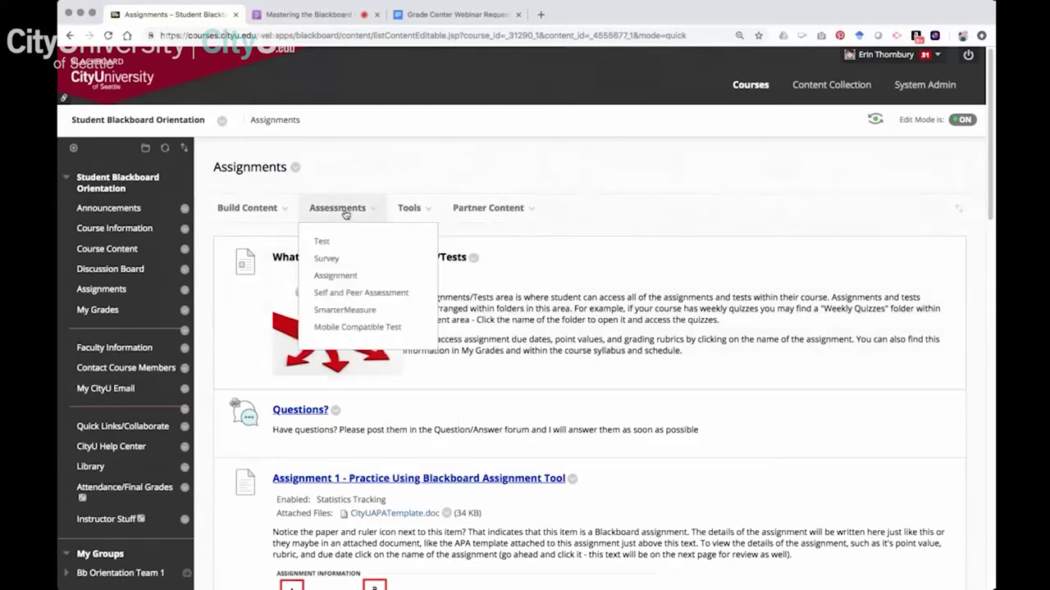
left_click(338, 277)
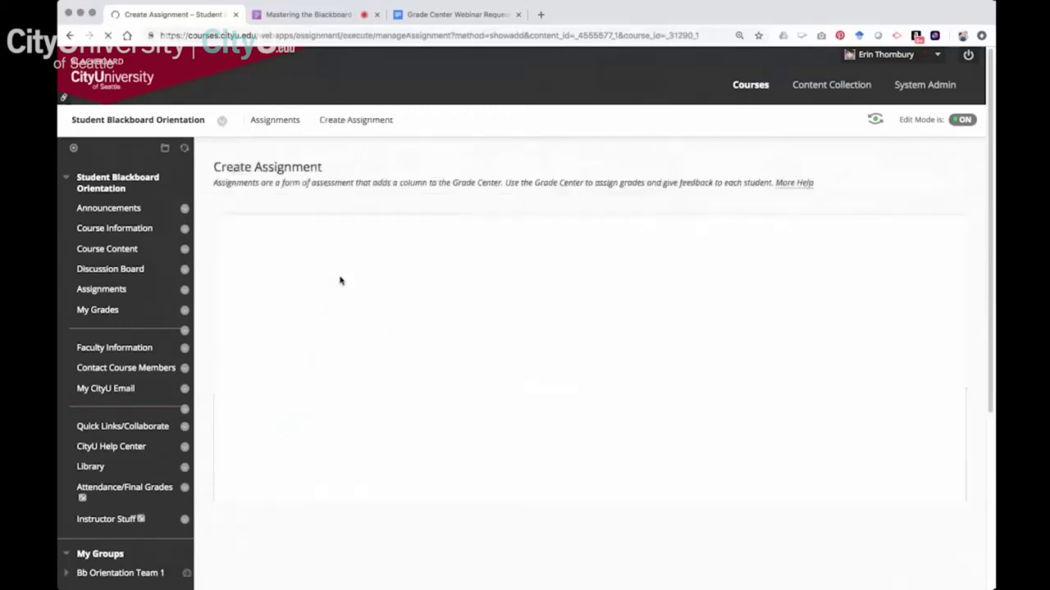
Expand the assignment's Submission Details and set the assignment type to Group Submission.
scroll(744, 403, "down", 2)
scroll(743, 403, "down", 6)
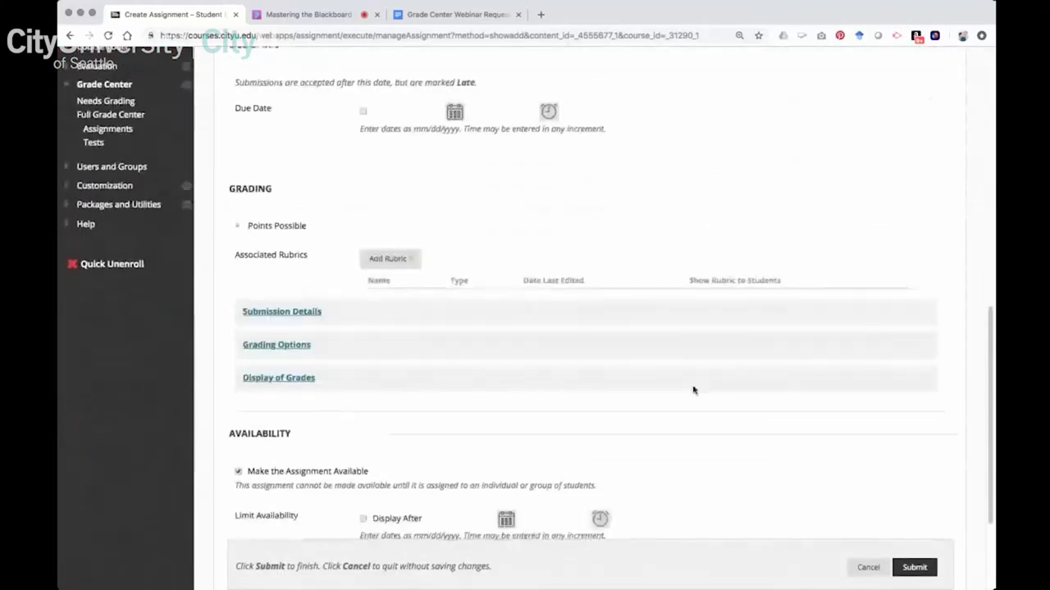
left_click(273, 312)
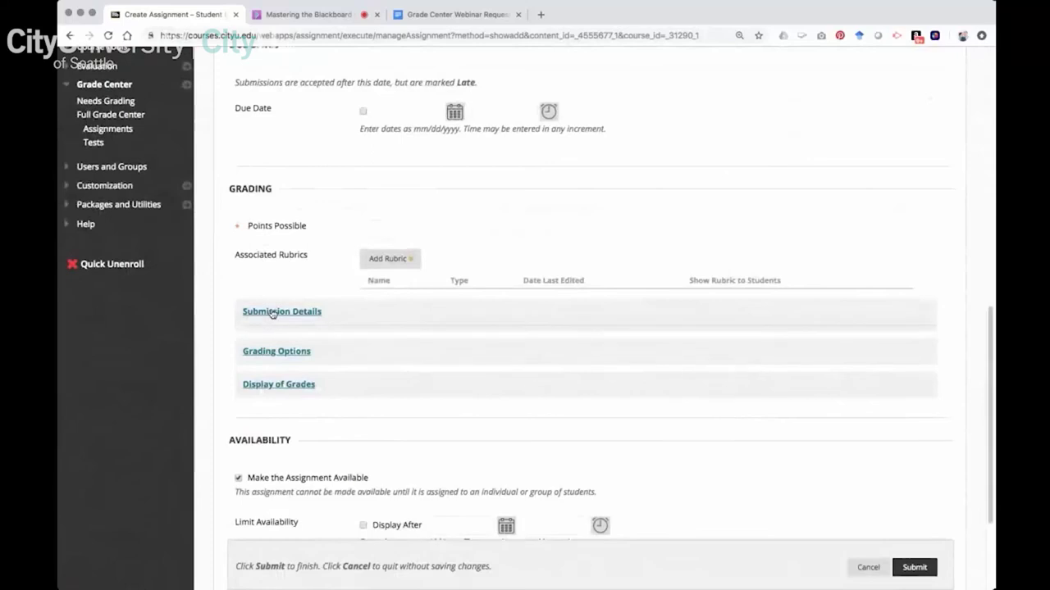
scroll(723, 337, "down", 2)
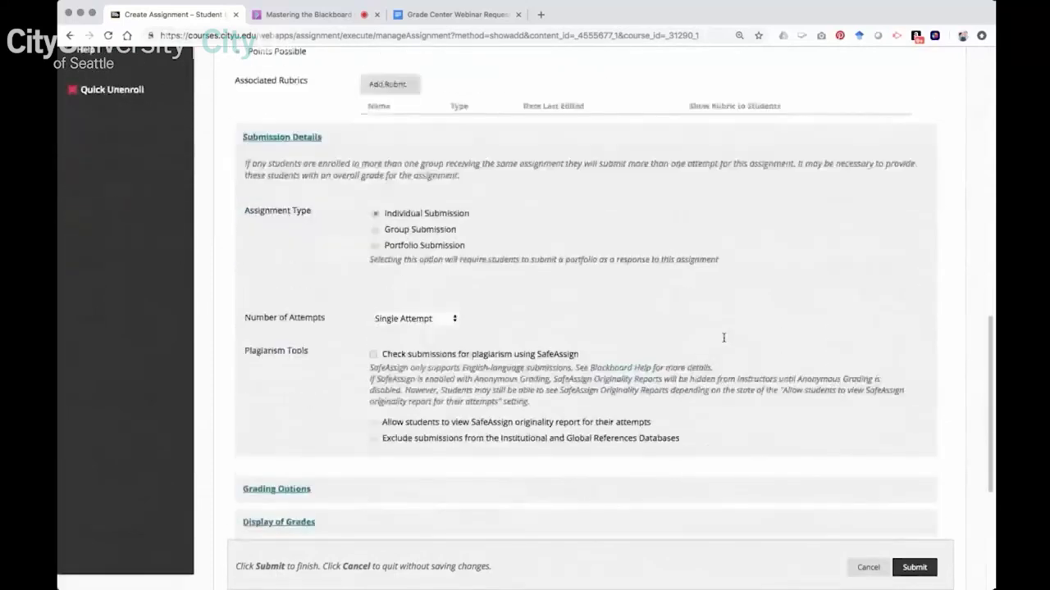
left_click(375, 222)
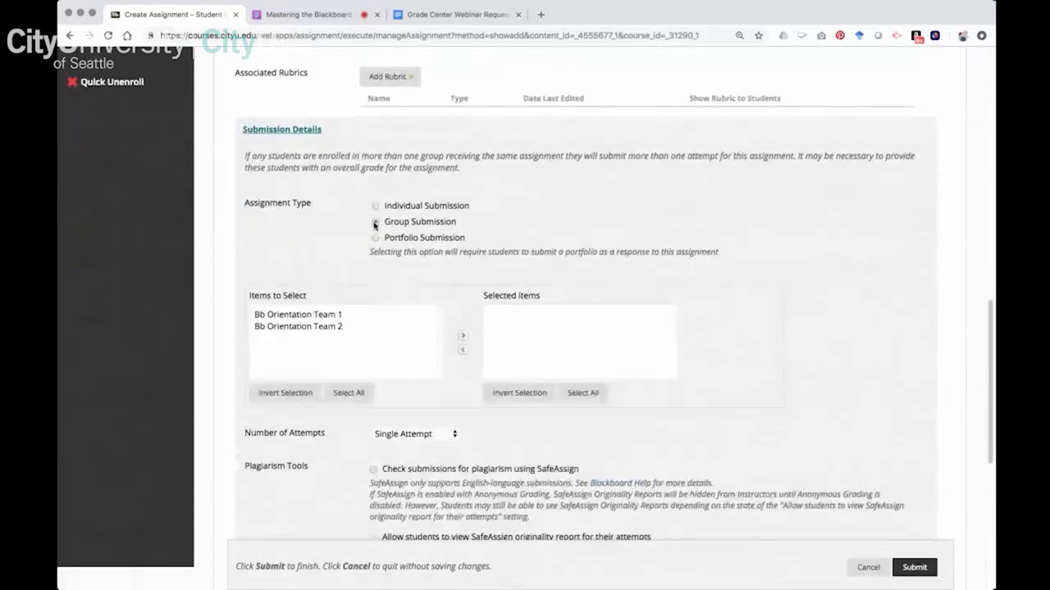
Add Bb Orientation Team 1 and Bb Orientation Team 2 to the groups selected for the assignment.
left_click(289, 315)
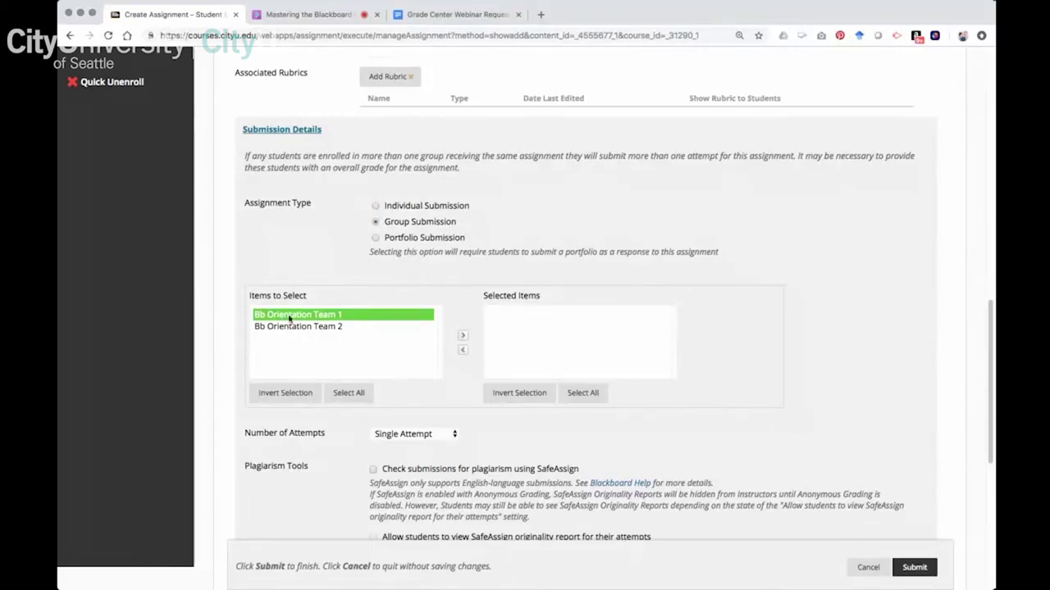
left_click(289, 328)
left_click(292, 316)
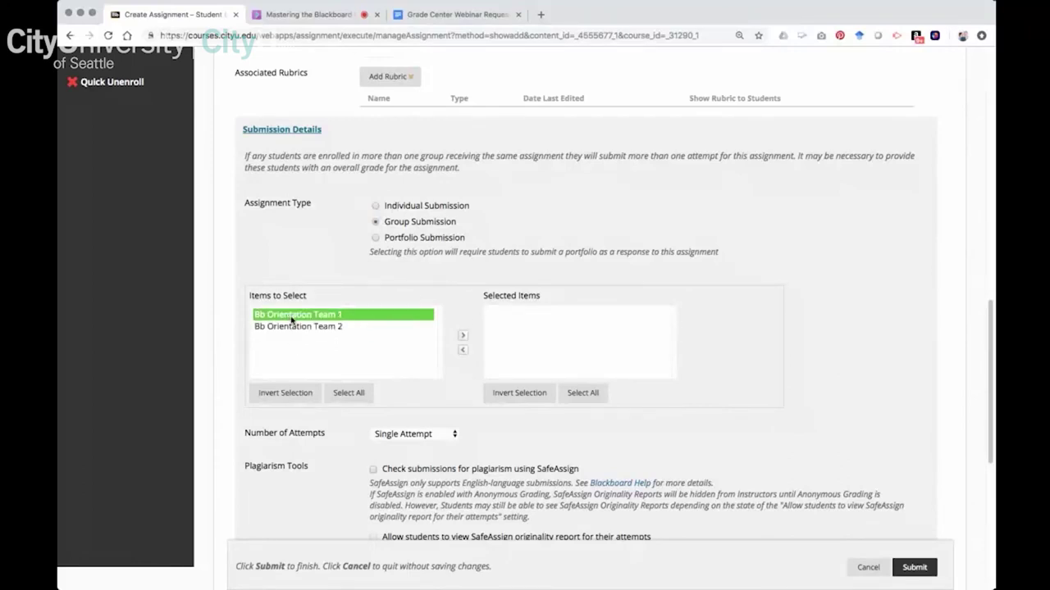
left_click(292, 328, "shift")
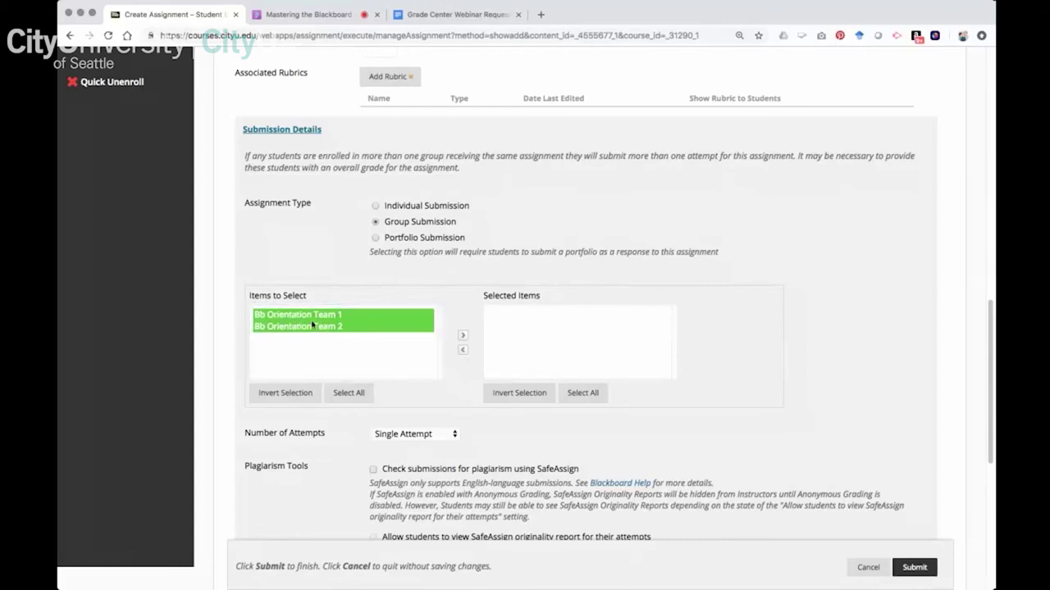
left_click(363, 341)
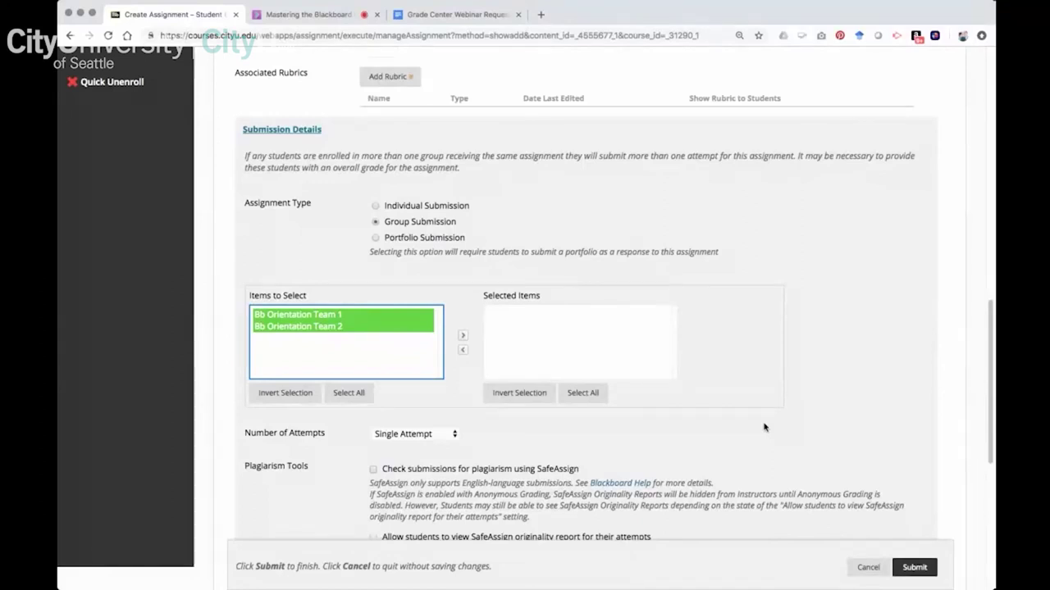
left_click(463, 336)
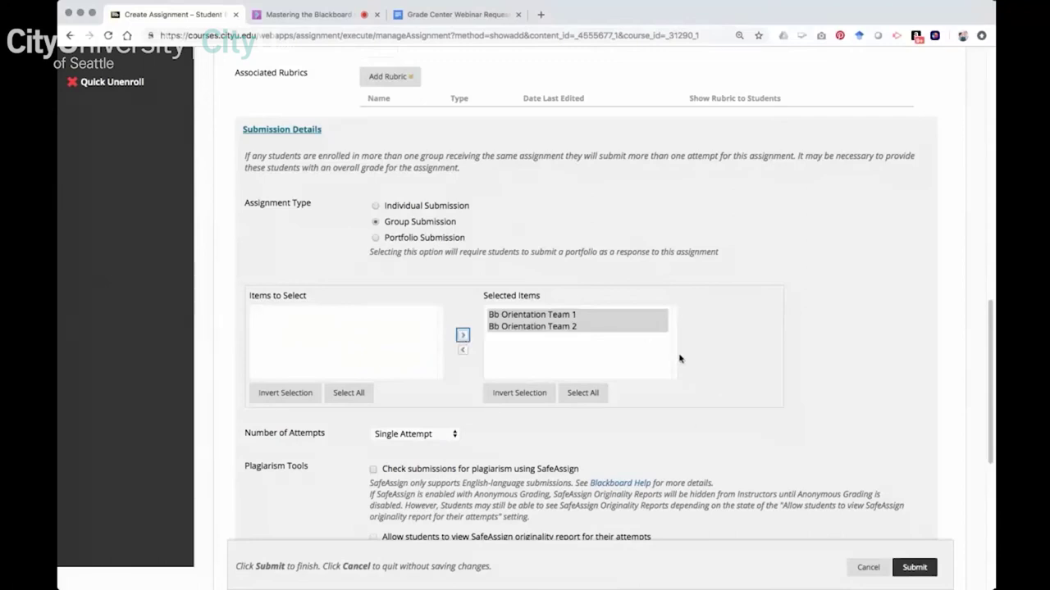
Review the assignment form's plagiarism, grading, availability, due date and file sections, and leave for the Courses page without submitting.
scroll(715, 369, "down", 5)
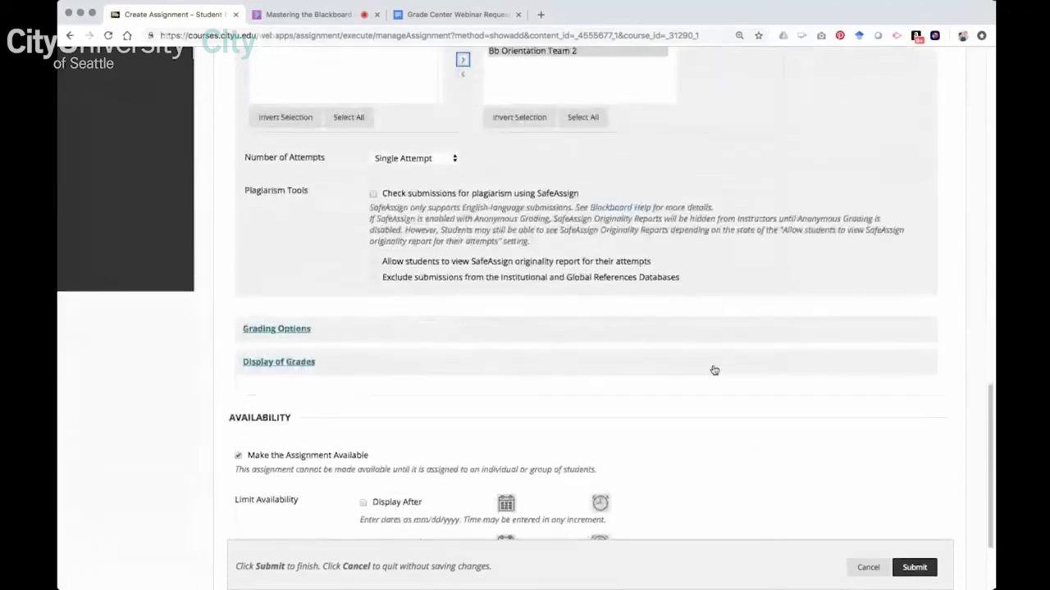
scroll(714, 369, "down", 2)
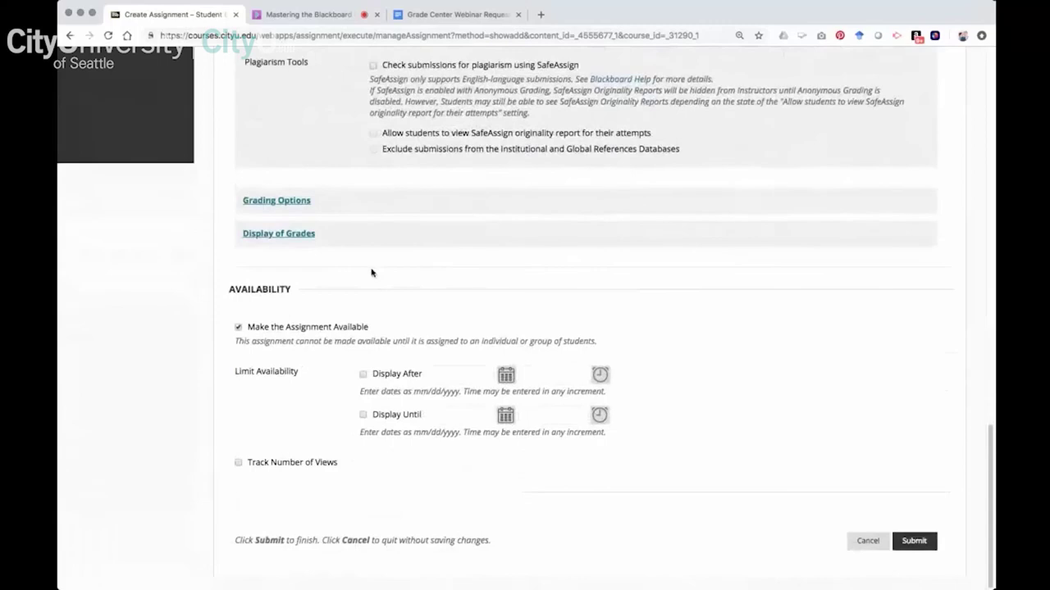
scroll(806, 291, "up", 3)
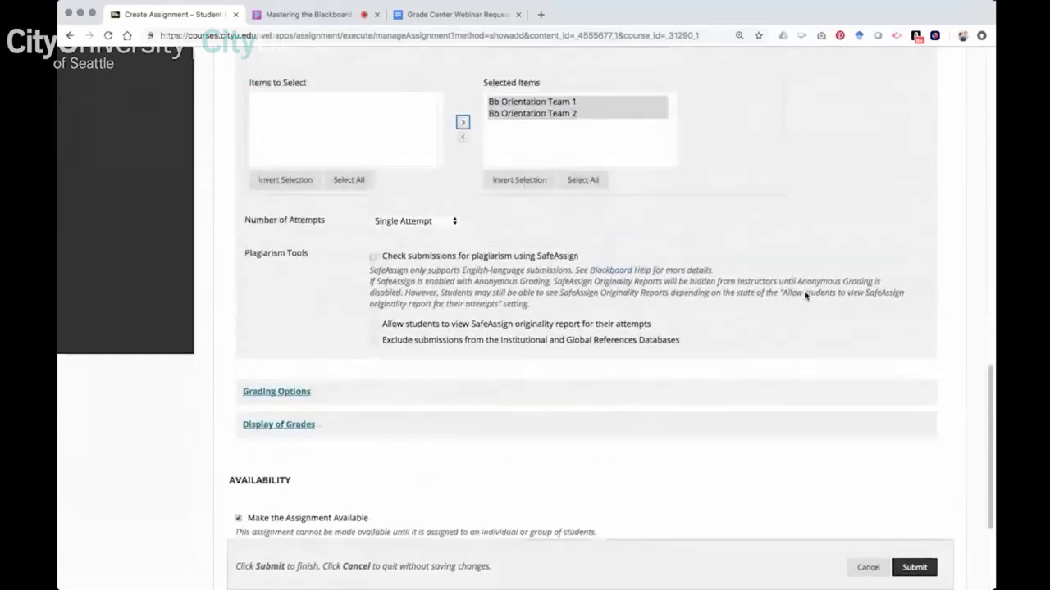
scroll(806, 295, "up", 2)
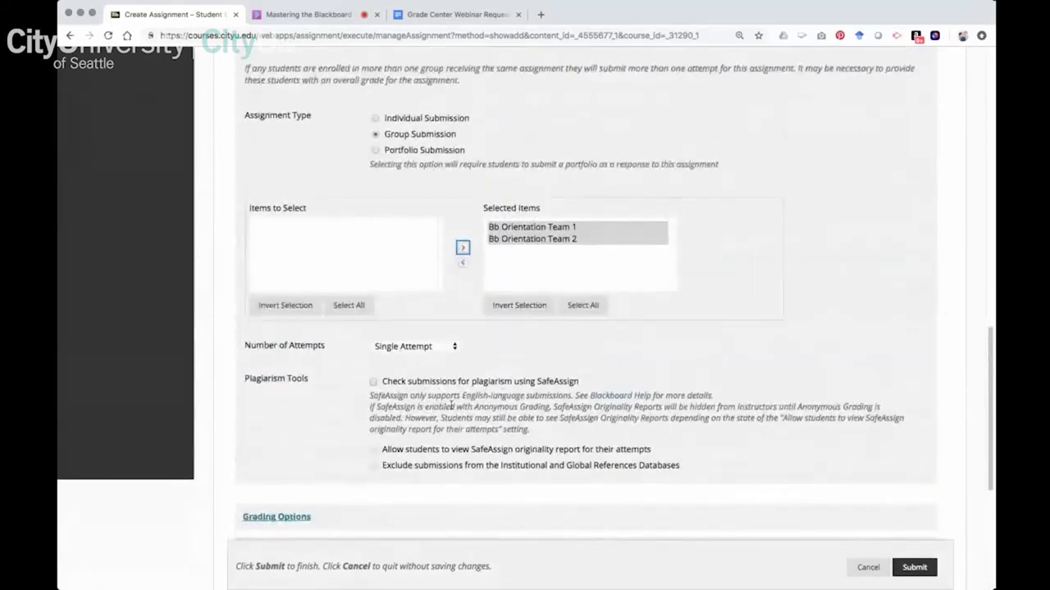
scroll(451, 405, "down", 3)
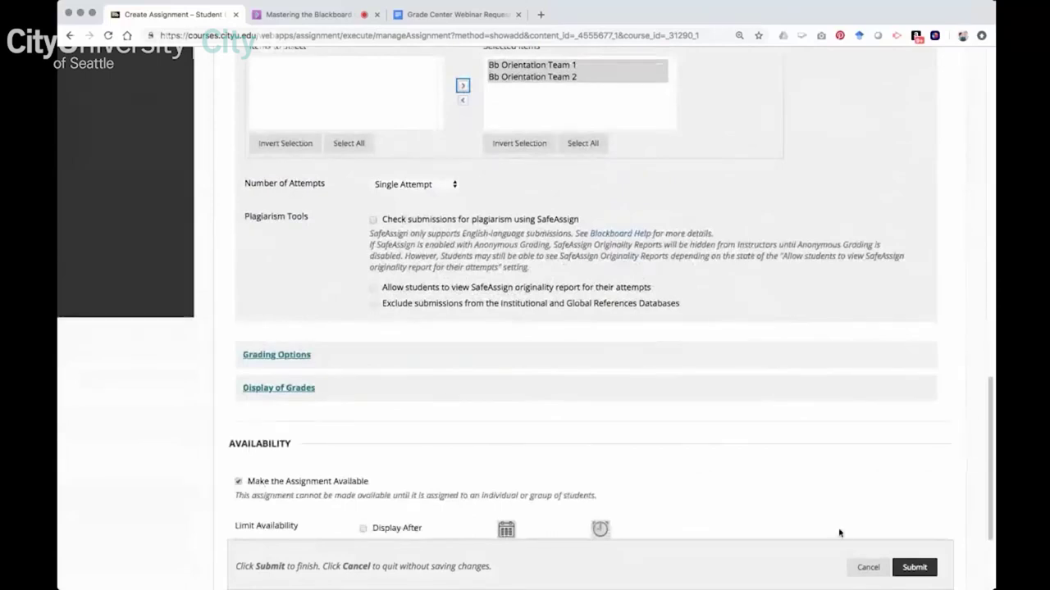
scroll(852, 197, "up", 4)
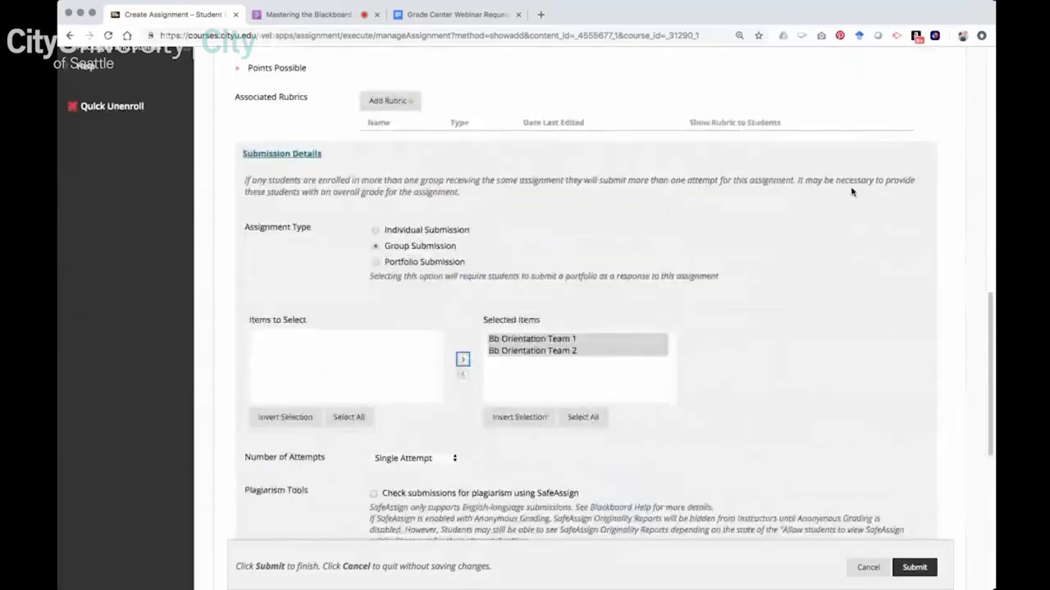
scroll(851, 192, "up", 3)
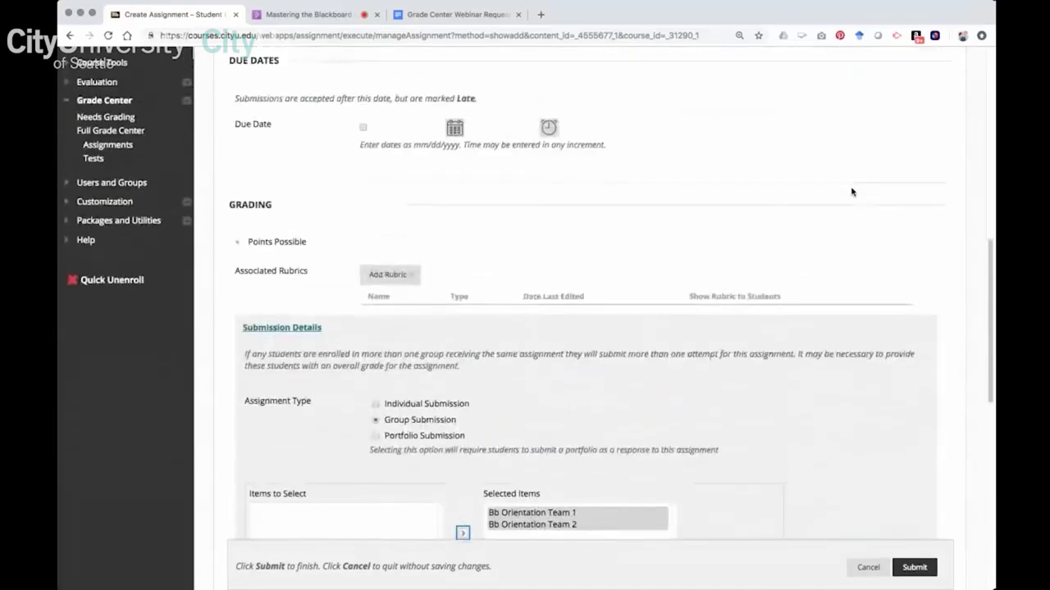
scroll(851, 192, "up", 3)
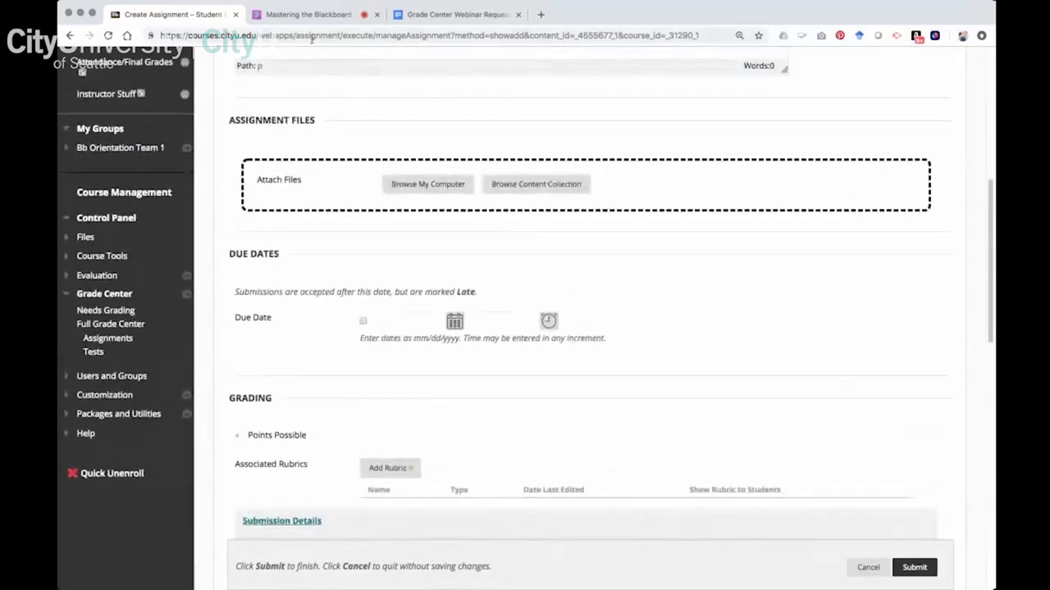
scroll(607, 229, "up", 8)
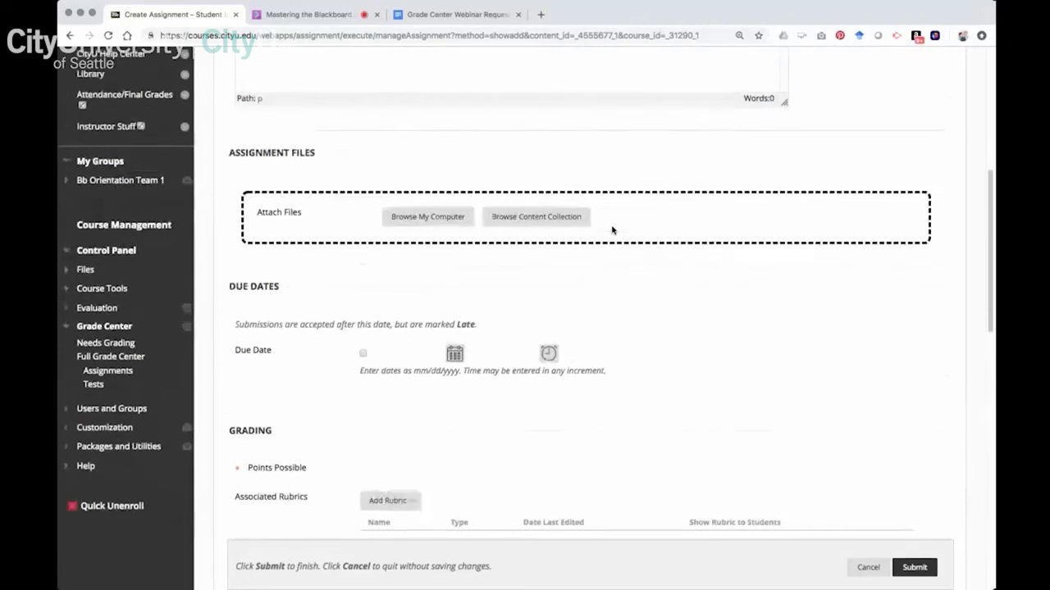
left_click(738, 85)
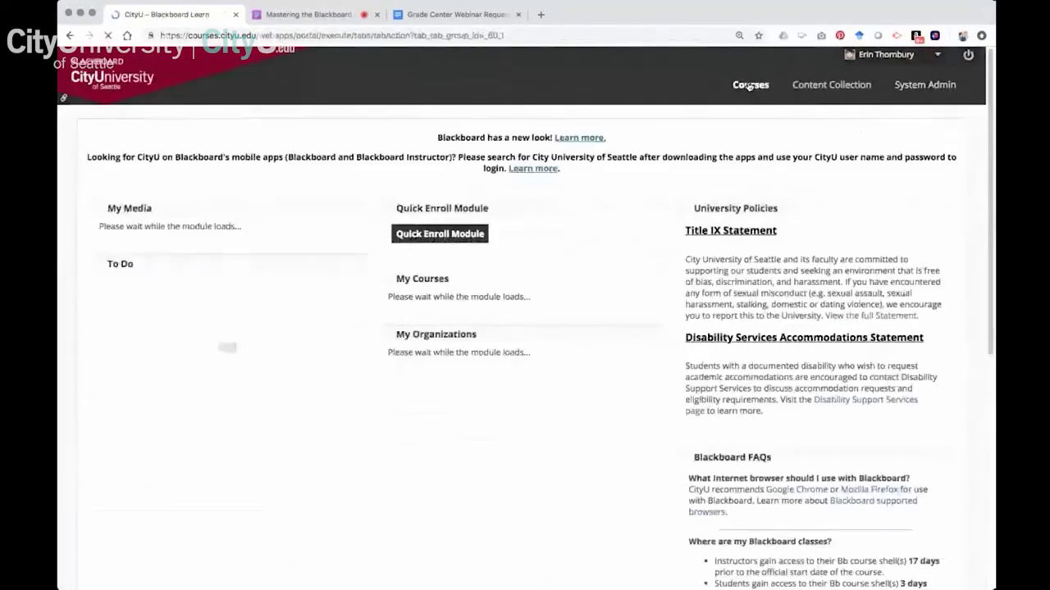
Find EAD505_01_ON: Adult Learning Theory in My Courses and open it.
scroll(608, 293, "down", 3)
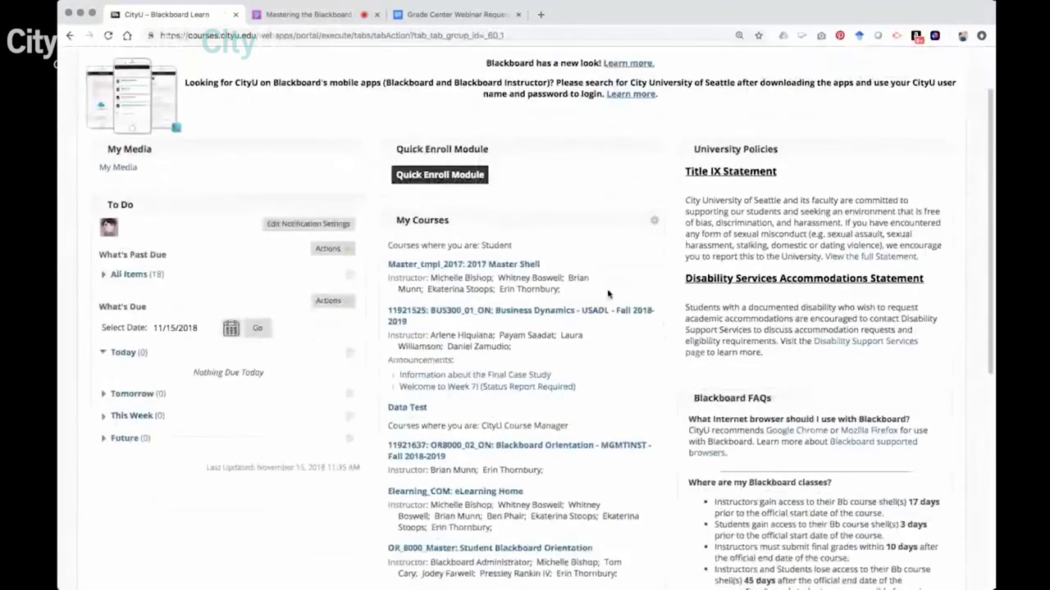
scroll(584, 312, "down", 2)
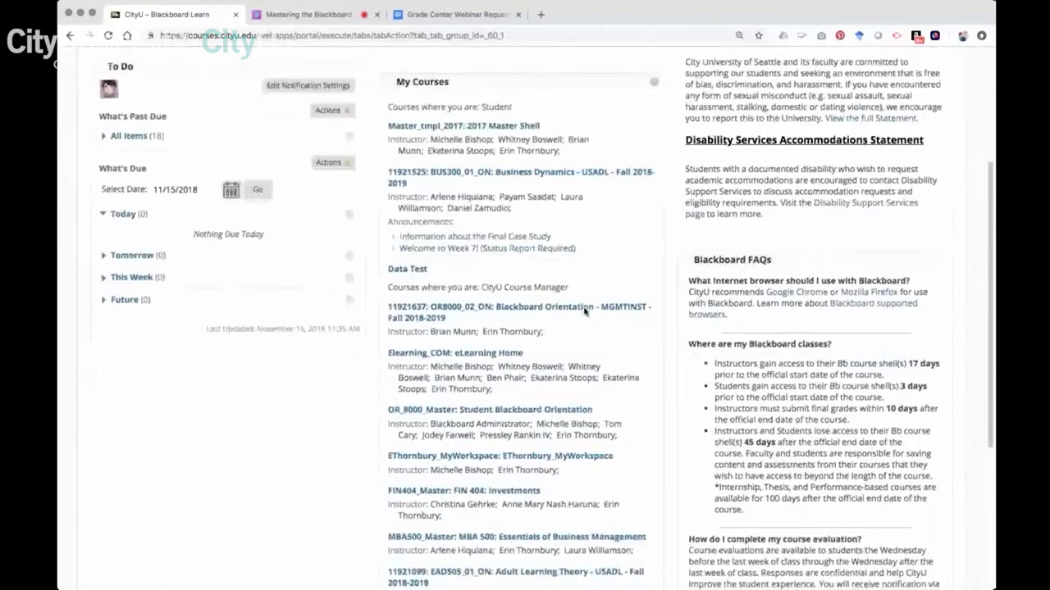
scroll(585, 312, "down", 1)
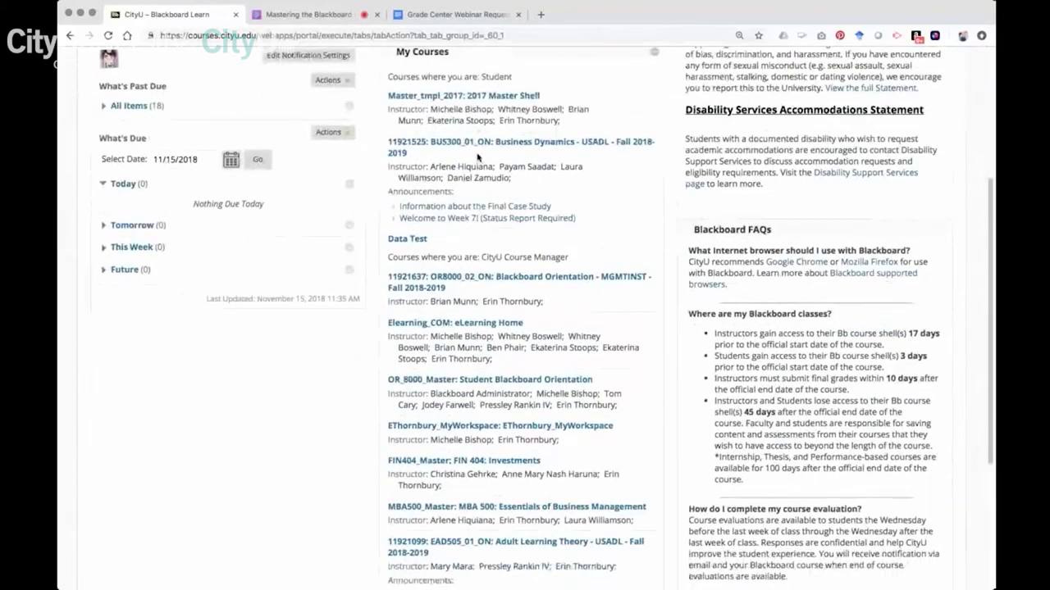
scroll(478, 157, "down", 3)
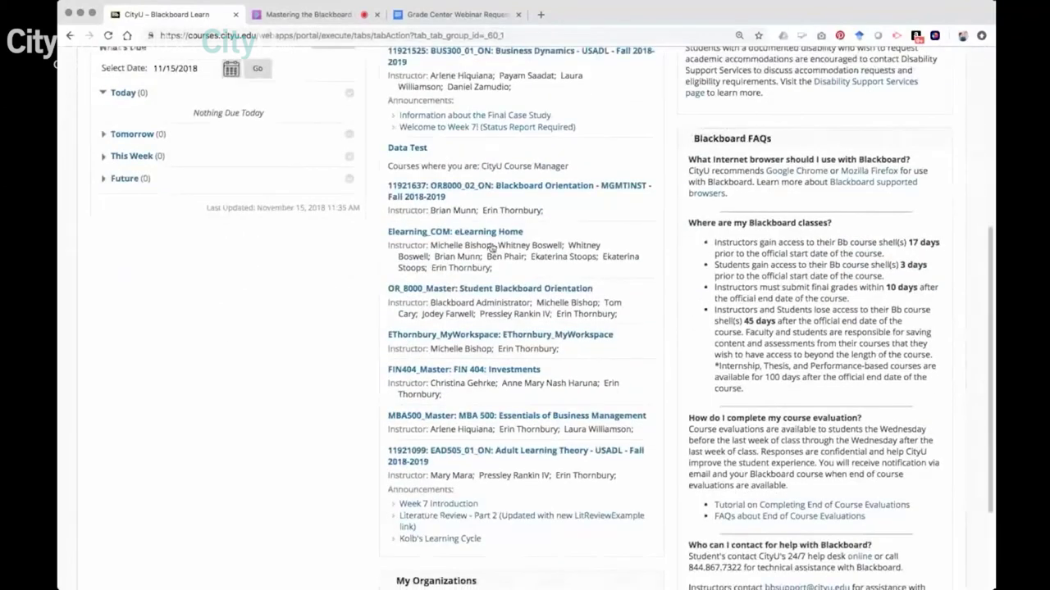
scroll(493, 249, "down", 2)
left_click(483, 403)
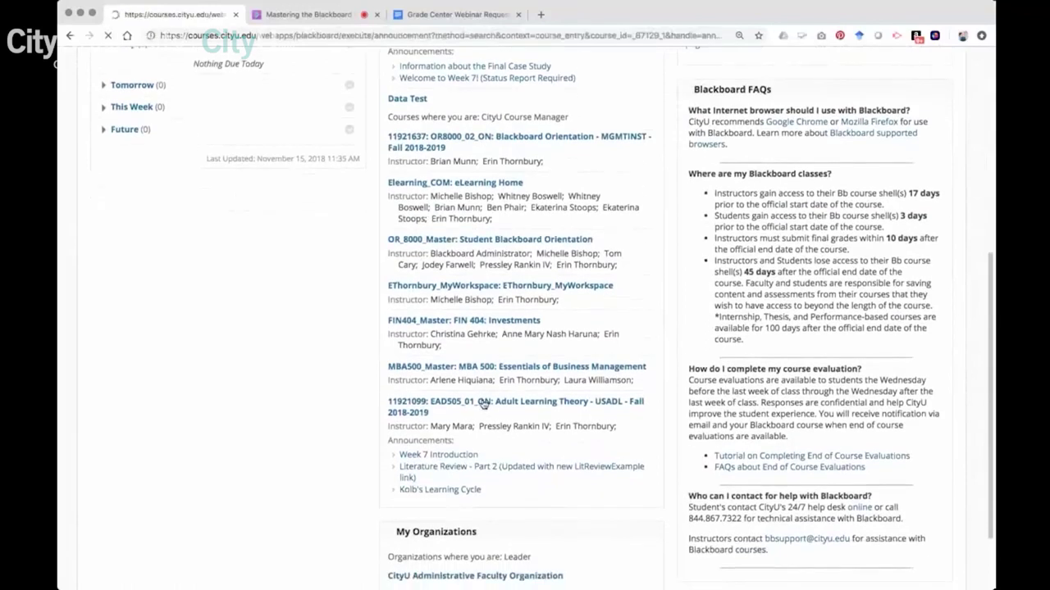
Look for the Grade Center in the Adult Learning Theory course's Control Panel and return to the Courses page.
scroll(484, 404, "down", 5)
scroll(483, 403, "down", 5)
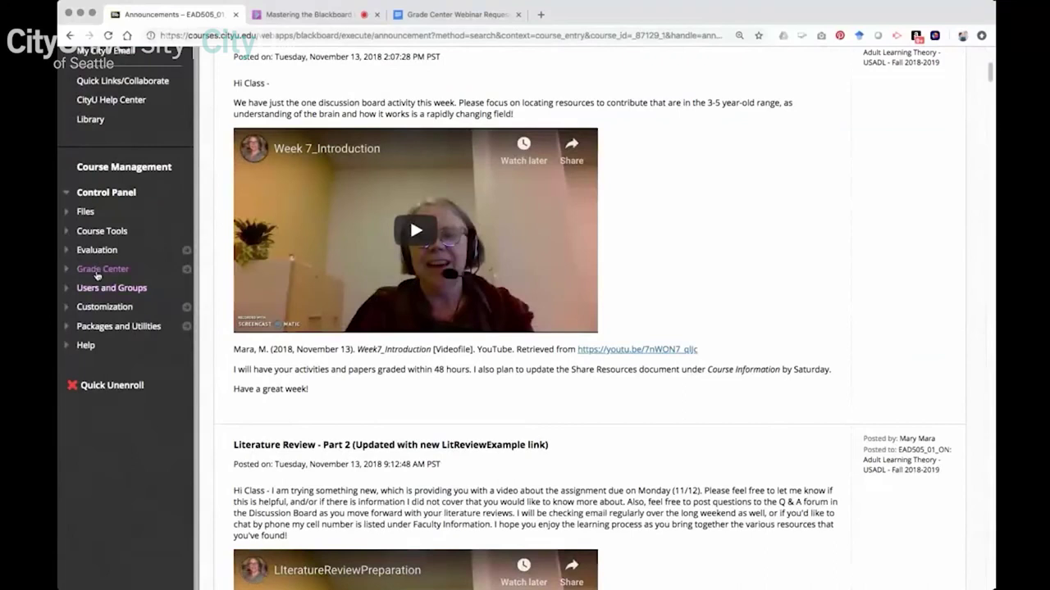
left_click(98, 270)
scroll(137, 263, "up", 5)
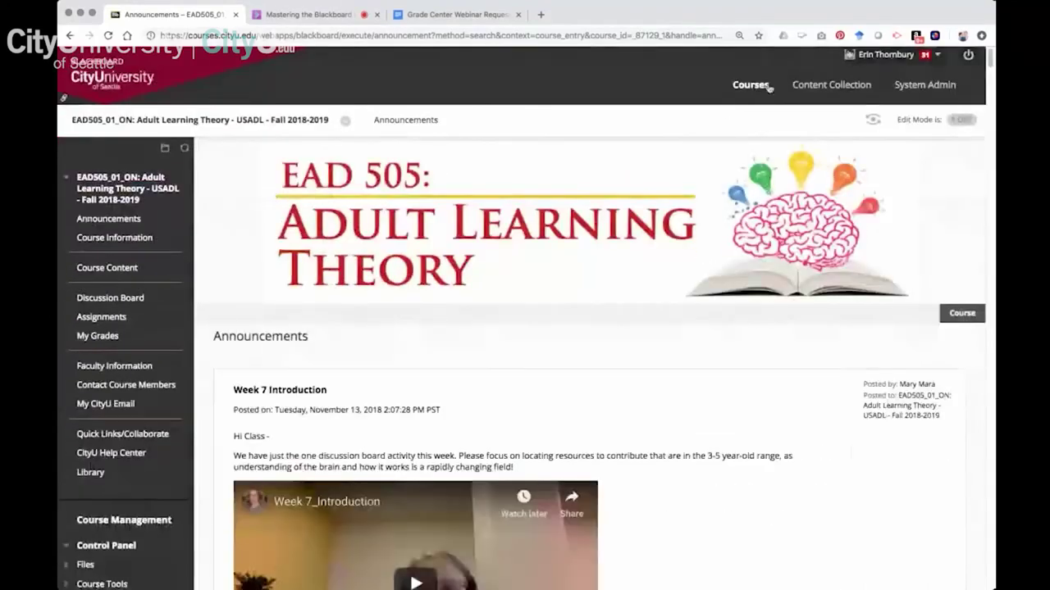
left_click(767, 86)
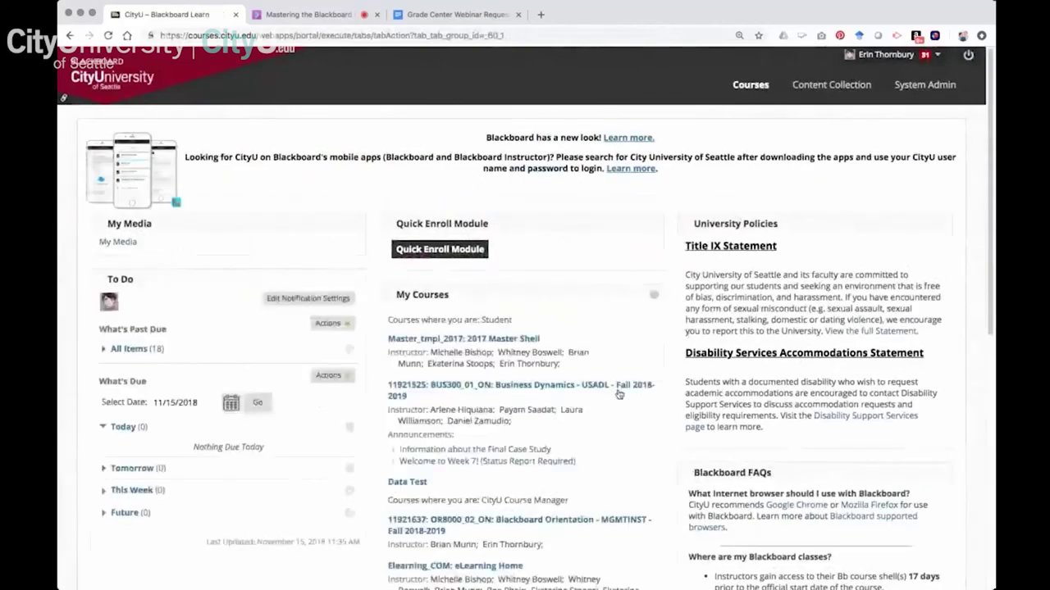
Find OR_8000_Master: Student Blackboard Orientation in My Courses, open it and go to its Full Grade Center.
scroll(619, 394, "down", 3)
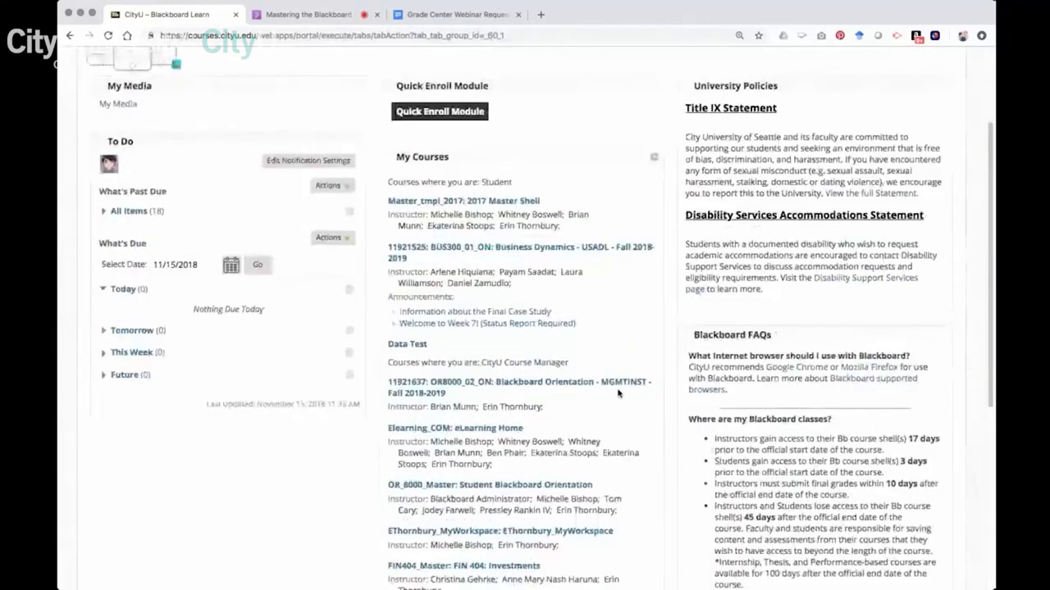
scroll(618, 394, "down", 1)
scroll(618, 394, "down", 4)
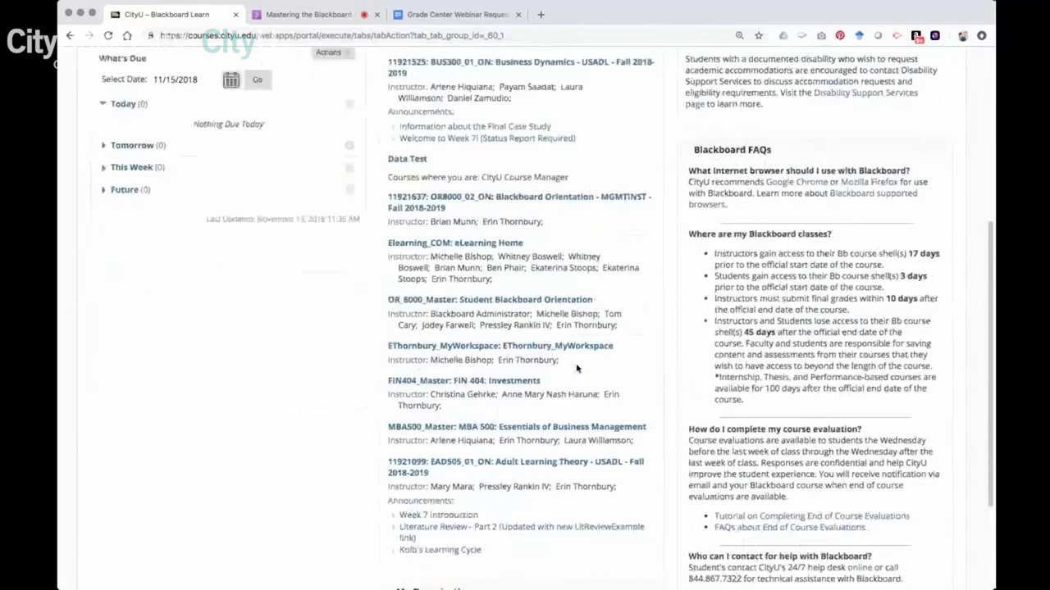
scroll(577, 368, "up", 7)
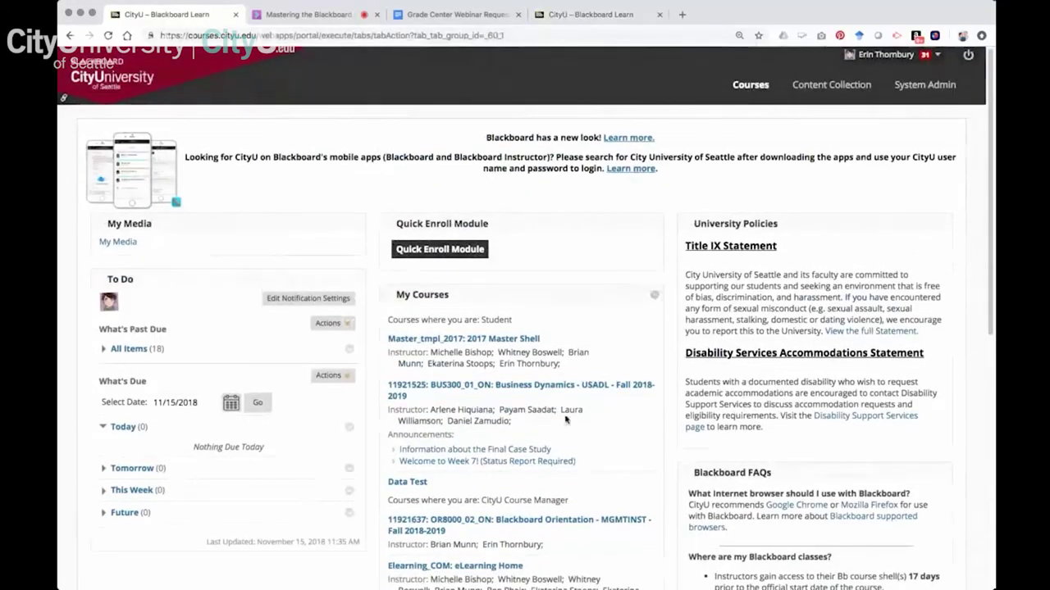
scroll(566, 414, "down", 1)
scroll(565, 420, "down", 3)
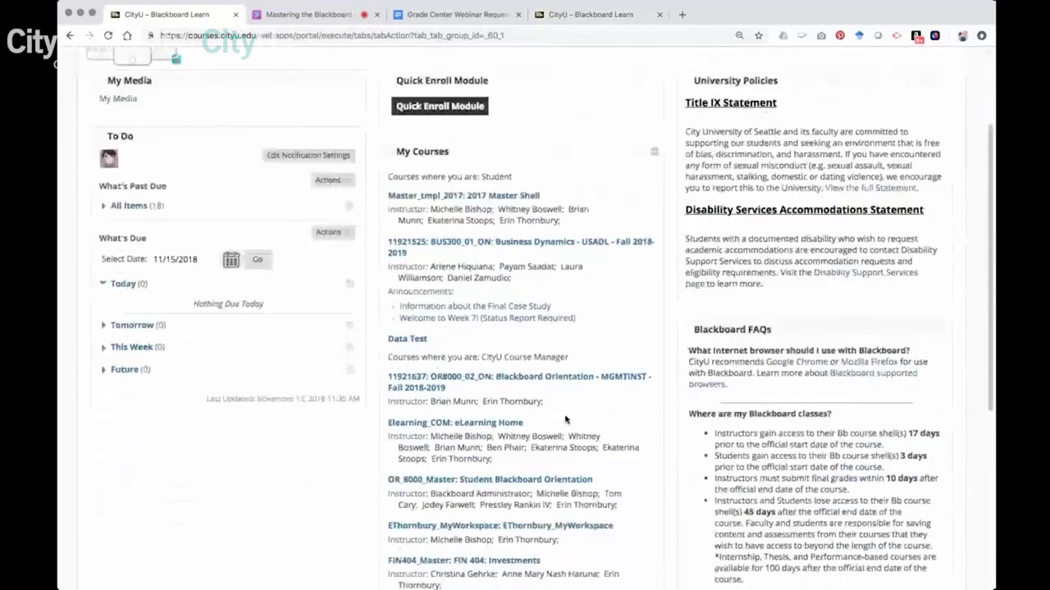
scroll(565, 419, "down", 2)
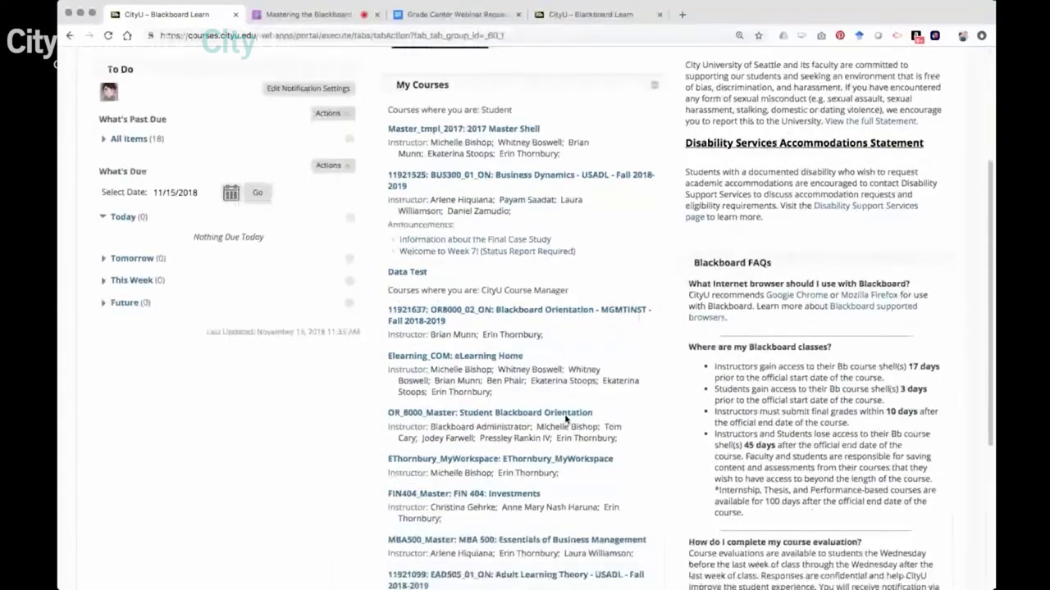
scroll(565, 420, "down", 4)
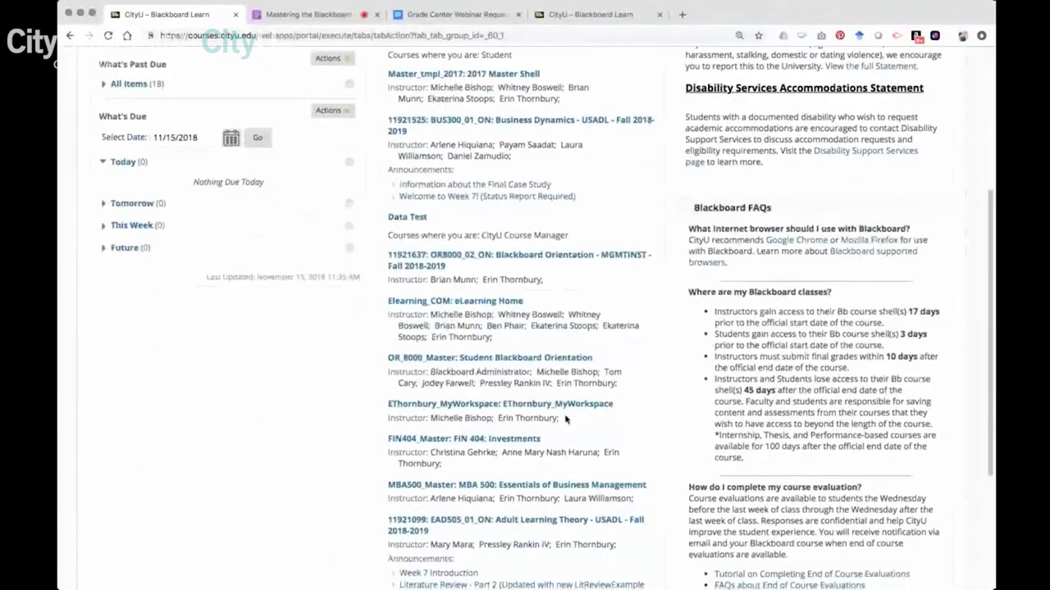
scroll(565, 420, "down", 1)
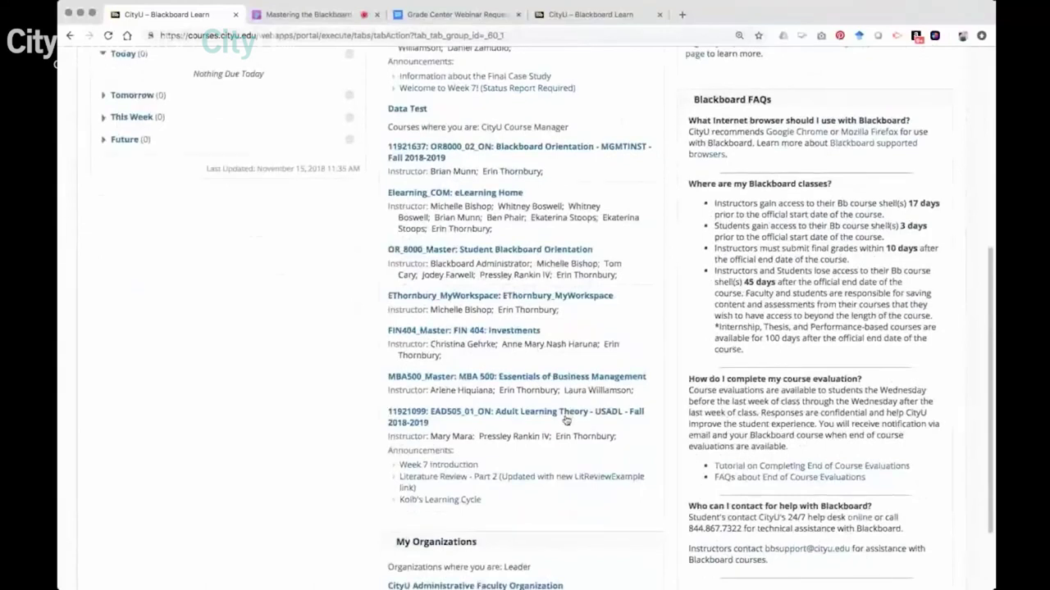
scroll(565, 419, "up", 5)
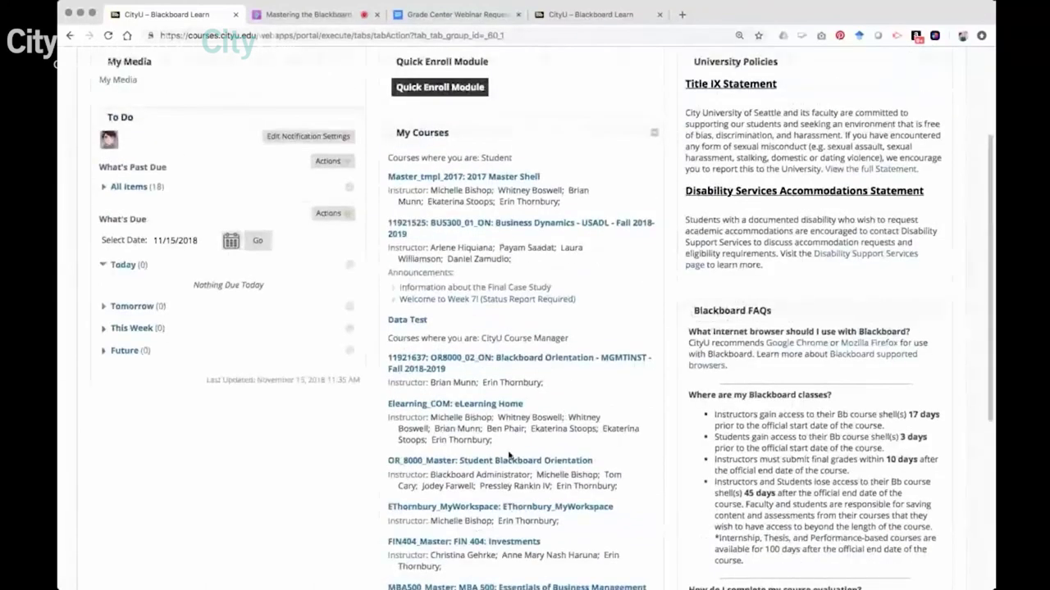
left_click(508, 461)
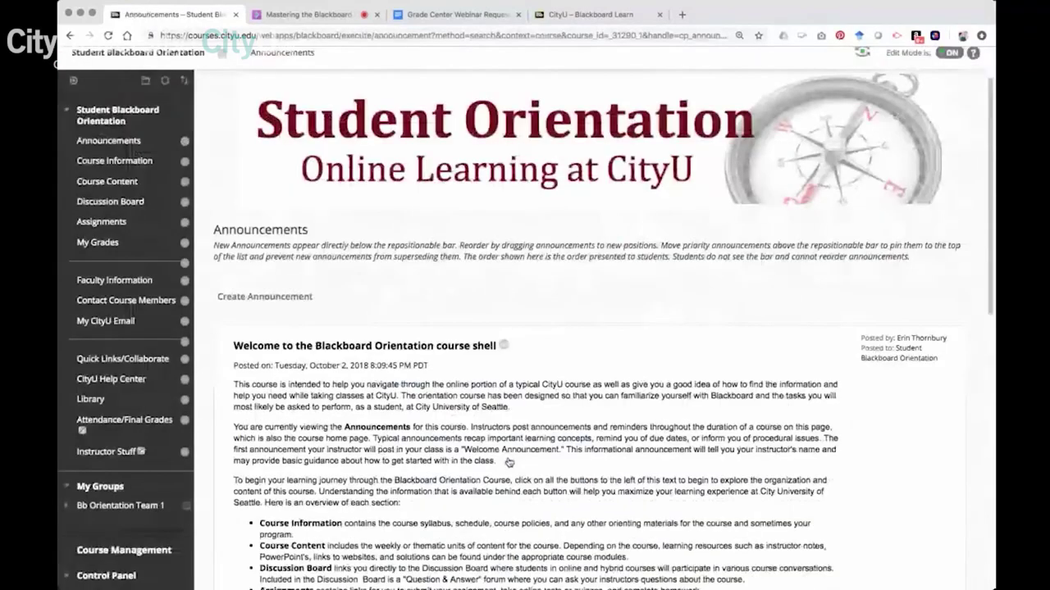
scroll(508, 462, "down", 5)
left_click(97, 427)
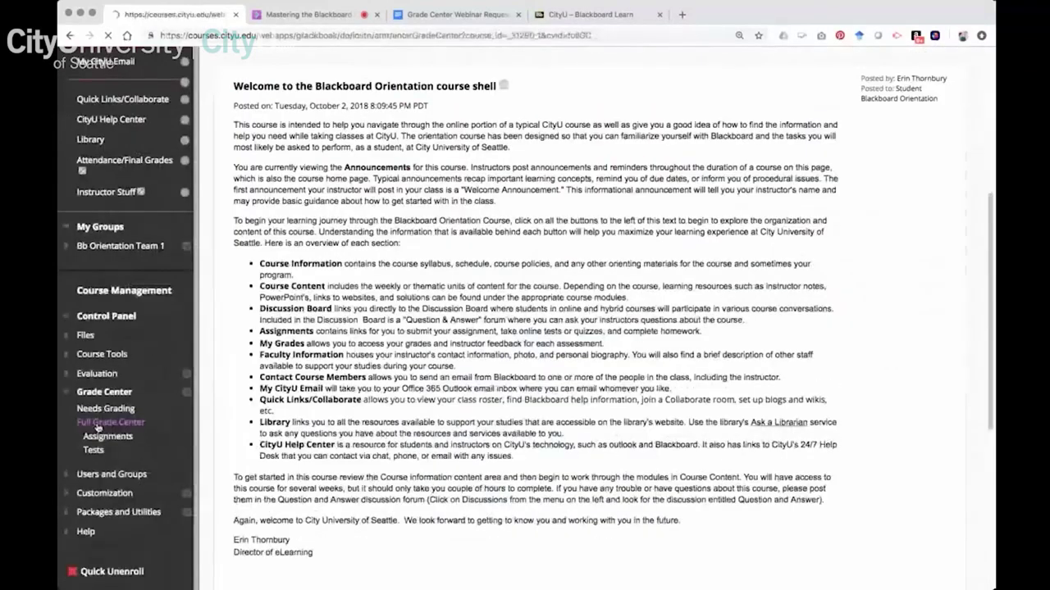
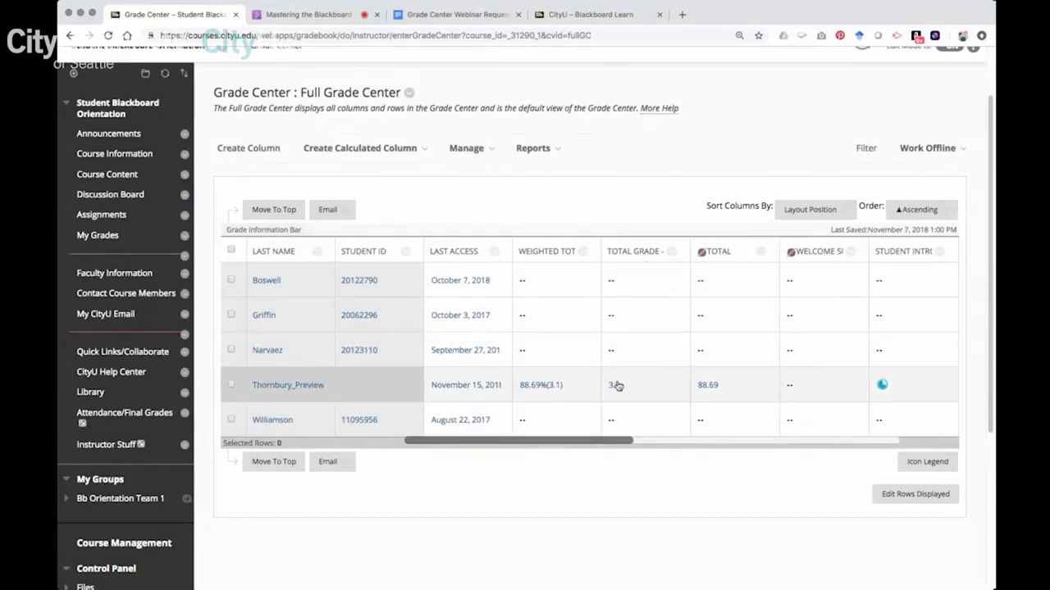
Review the Primary Display and Secondary Display settings in the Weighted Total column's edit form and leave without saving.
left_click(583, 251)
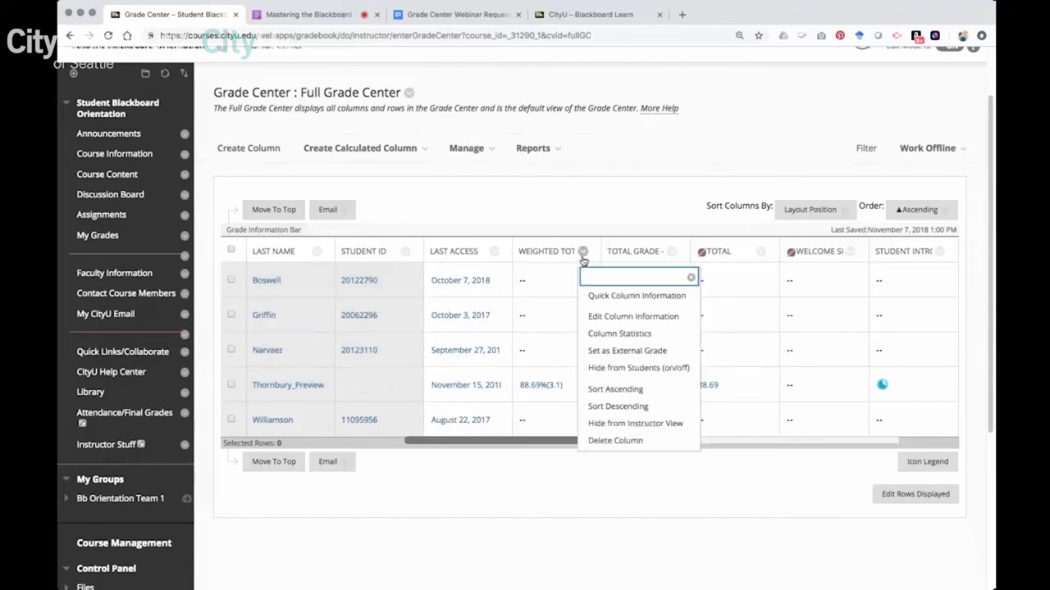
left_click(613, 316)
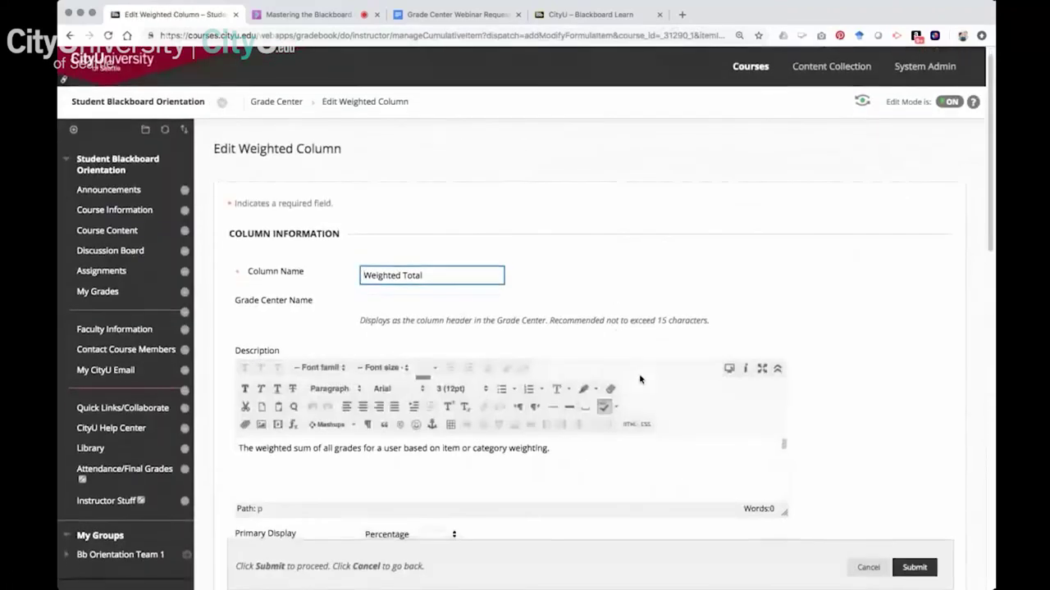
scroll(640, 380, "down", 2)
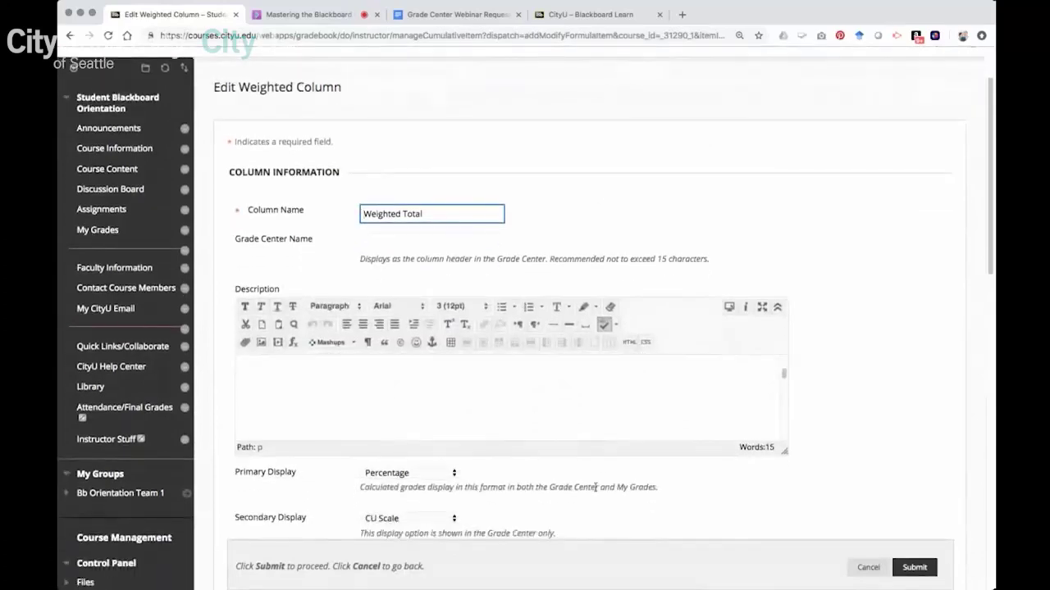
scroll(596, 487, "down", 2)
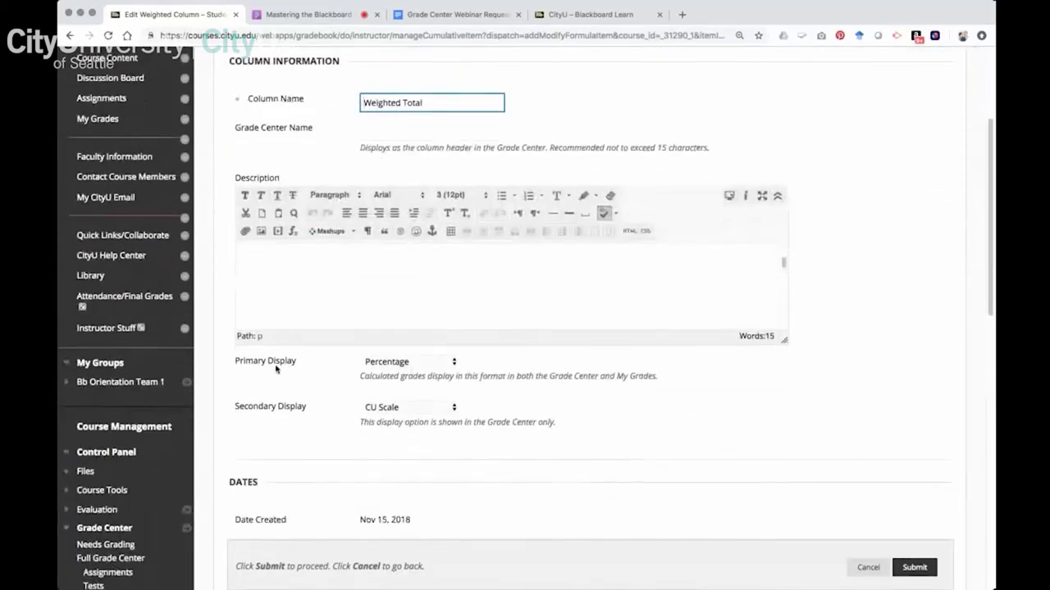
left_click_drag(232, 366, 333, 374)
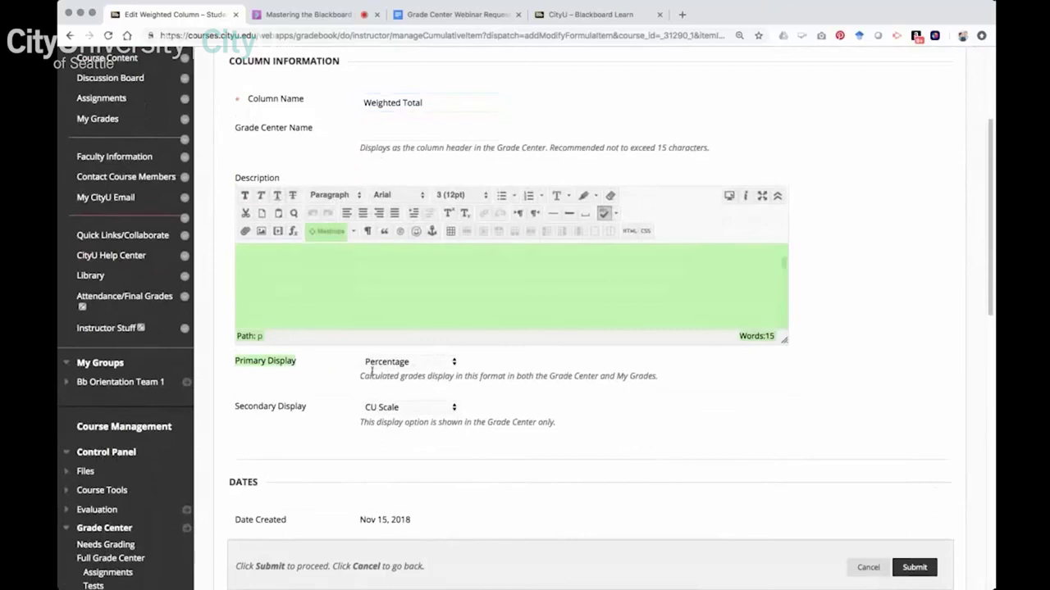
left_click(427, 388)
left_click(330, 388)
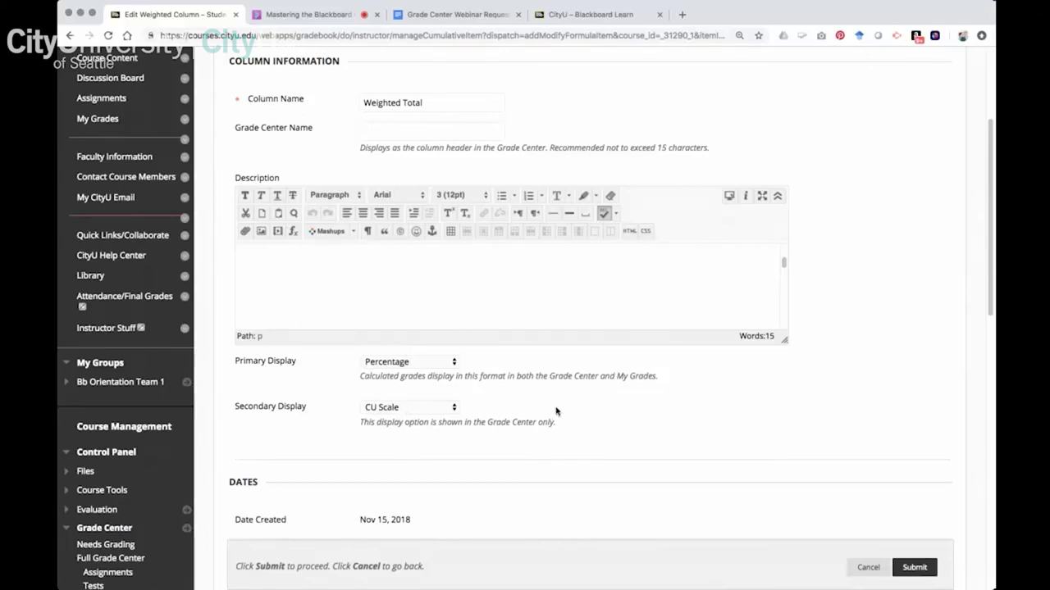
left_click(445, 405)
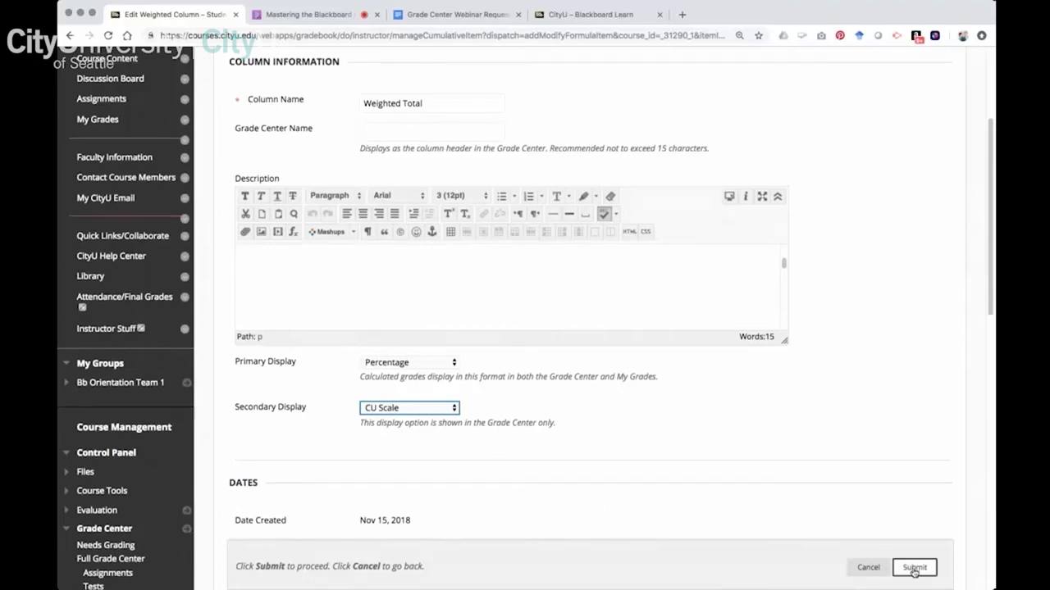
left_click(881, 574)
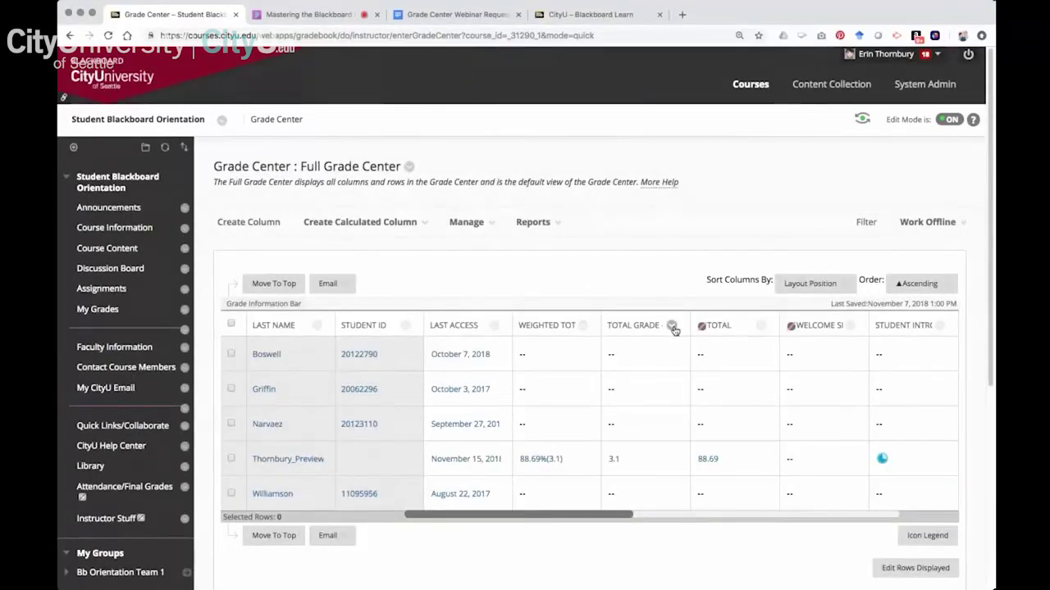
Look at the form for creating a grade column and the available calculated column types without creating a column.
left_click(671, 327)
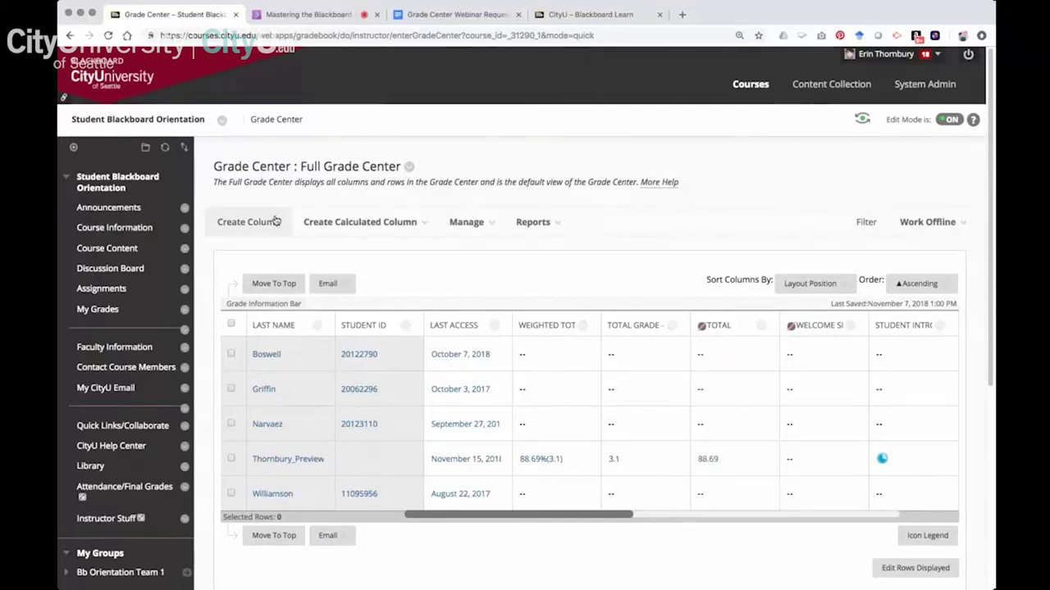
left_click(257, 226)
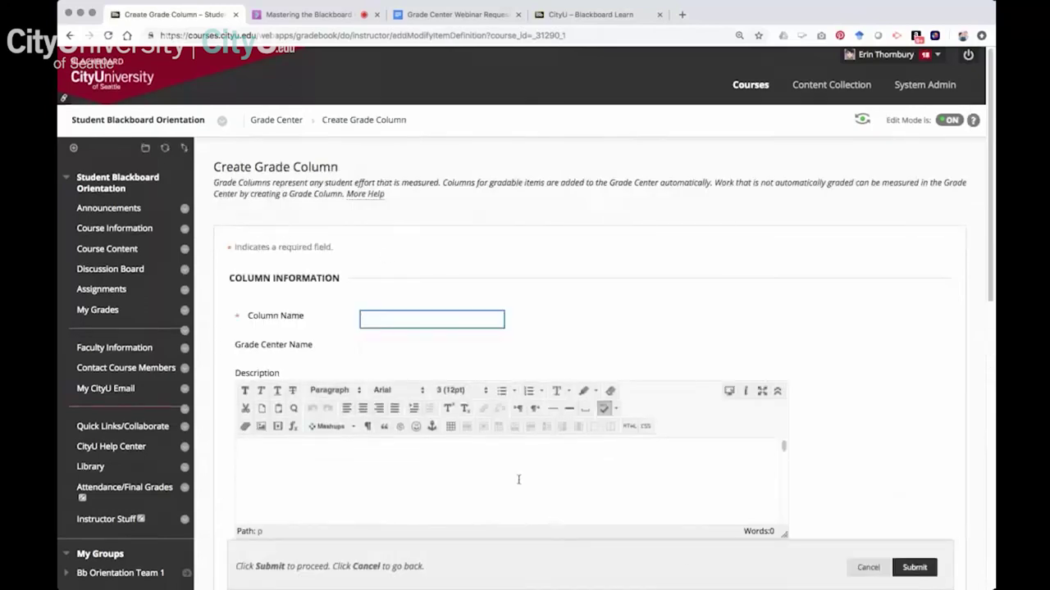
left_click(869, 569)
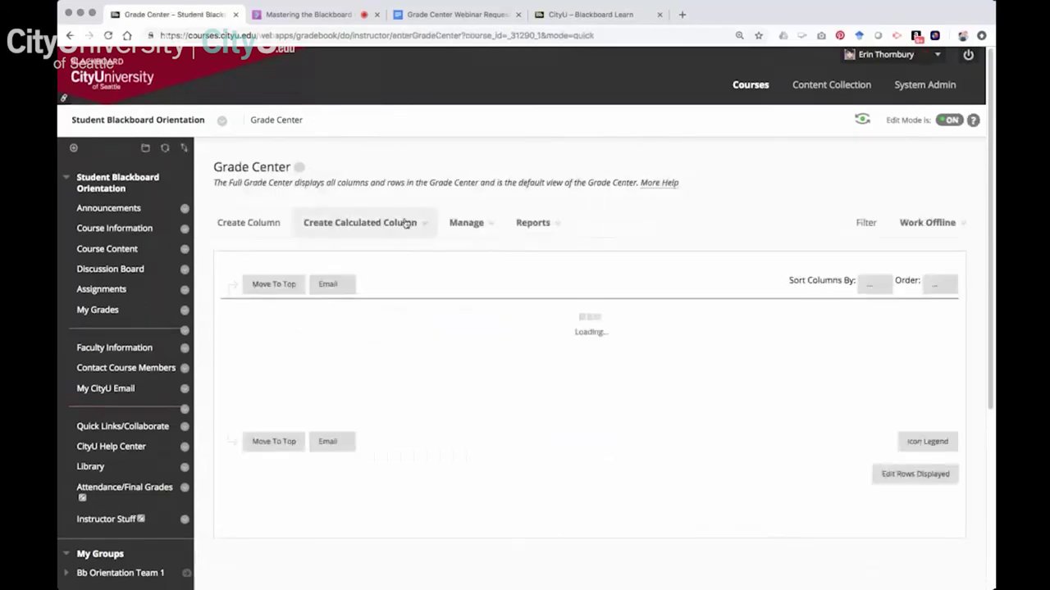
mouse_move(420, 223)
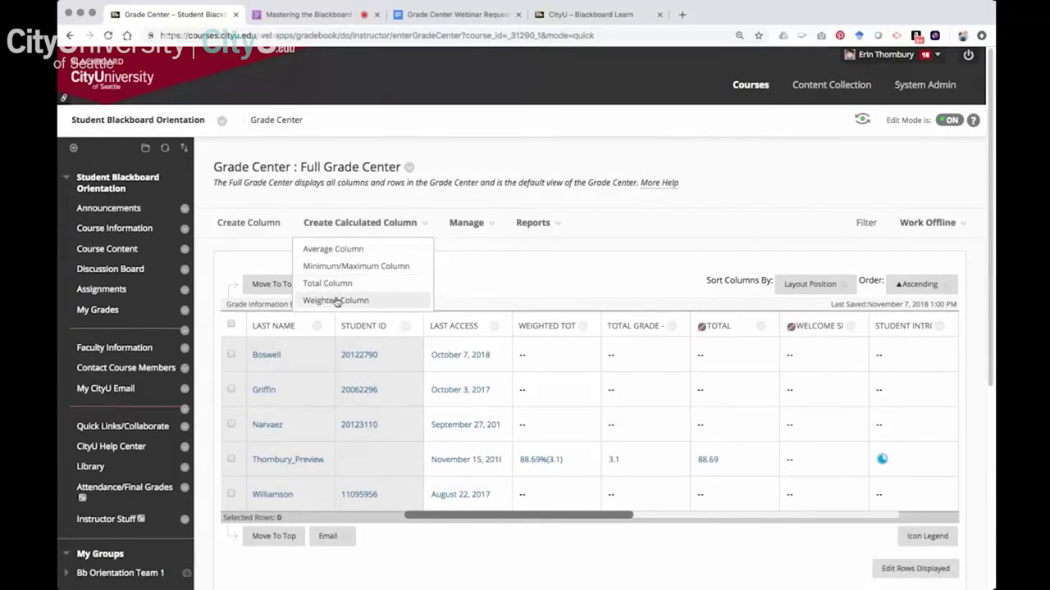
left_click(576, 242)
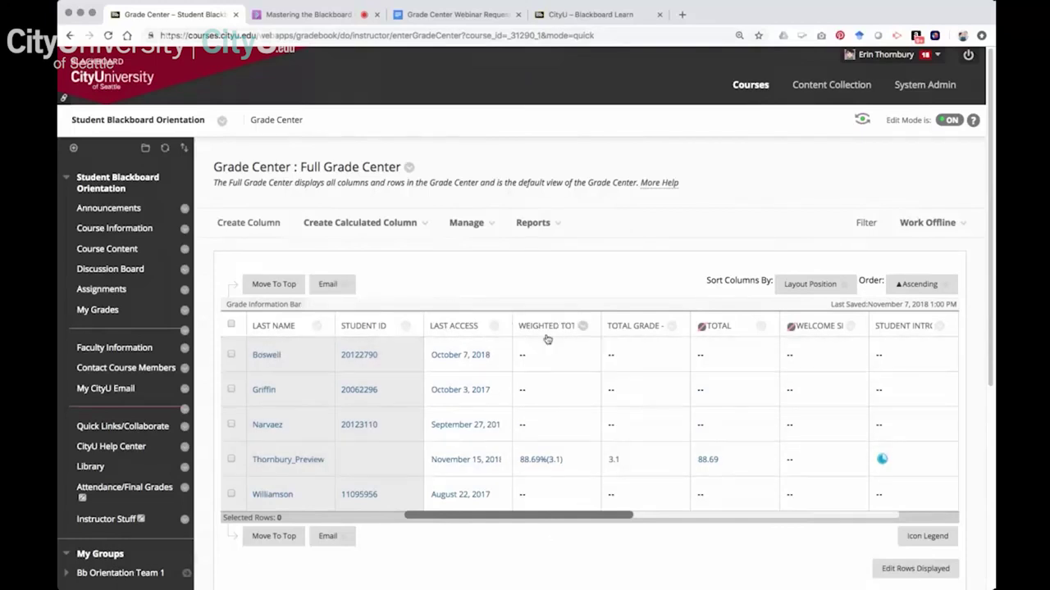
Review the display and column inclusion settings of the Total Grade - CityU 4 Point Scale column and leave without saving.
mouse_move(570, 332)
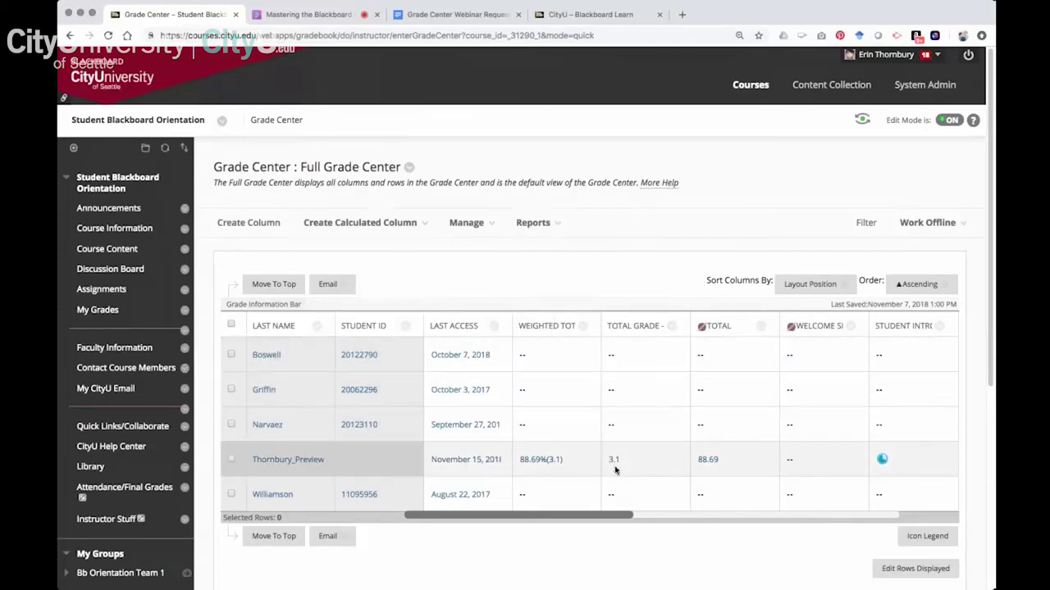
left_click(672, 327)
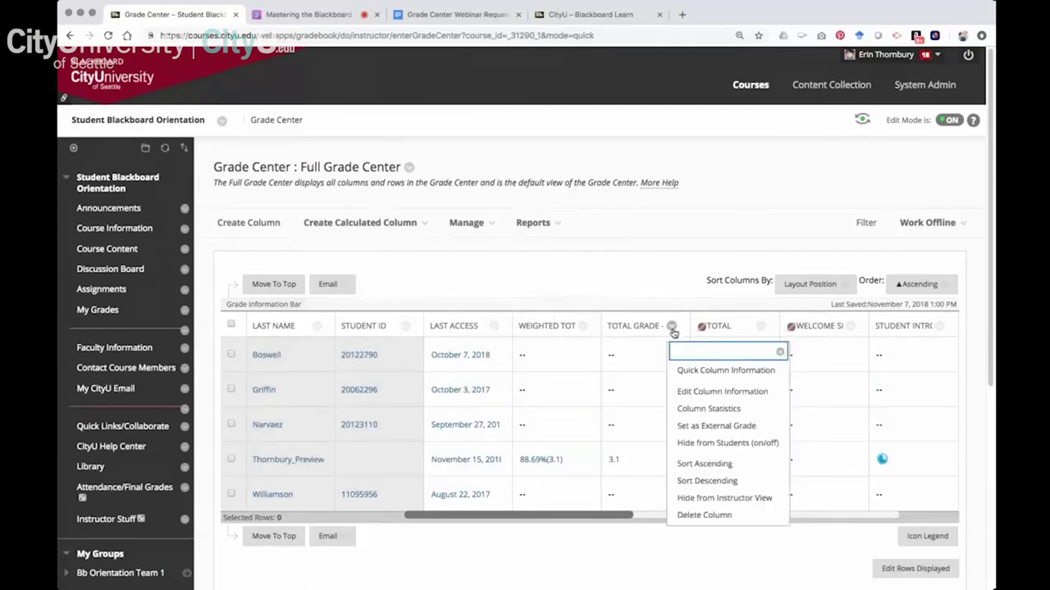
left_click(690, 391)
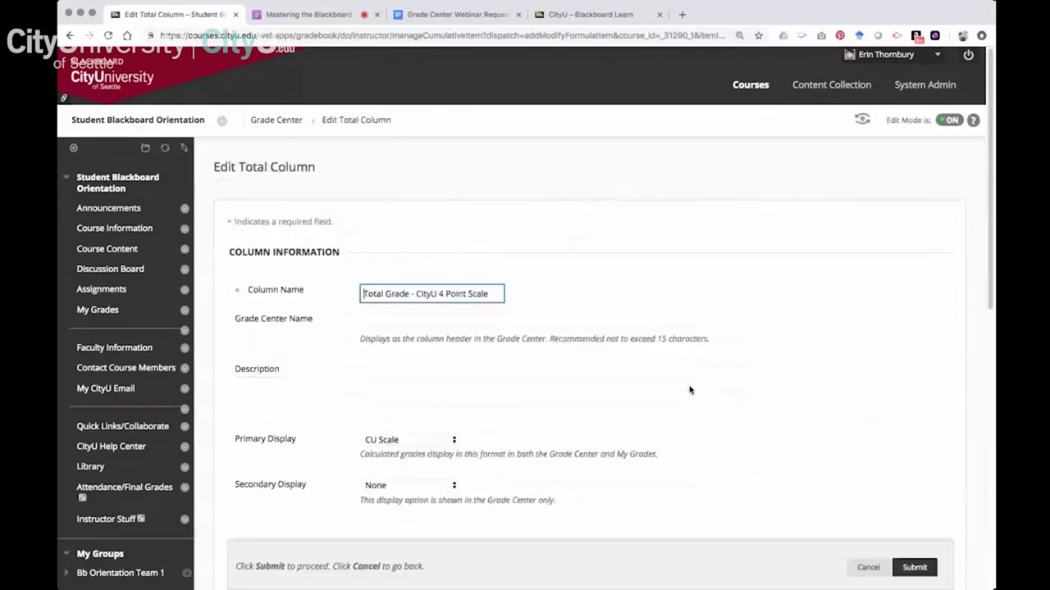
scroll(690, 390, "down", 5)
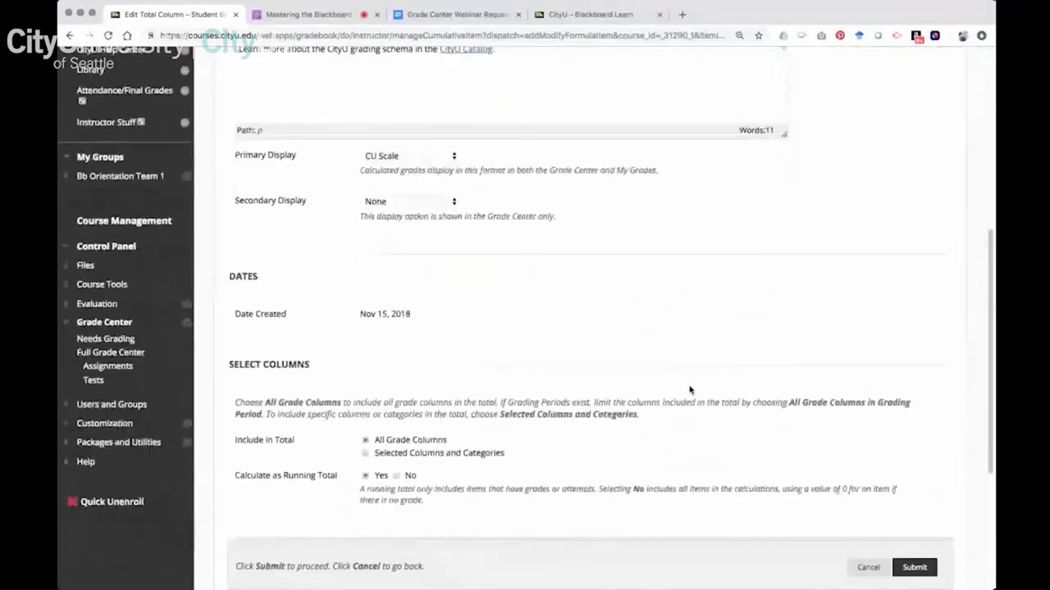
scroll(689, 390, "up", 3)
scroll(689, 391, "up", 2)
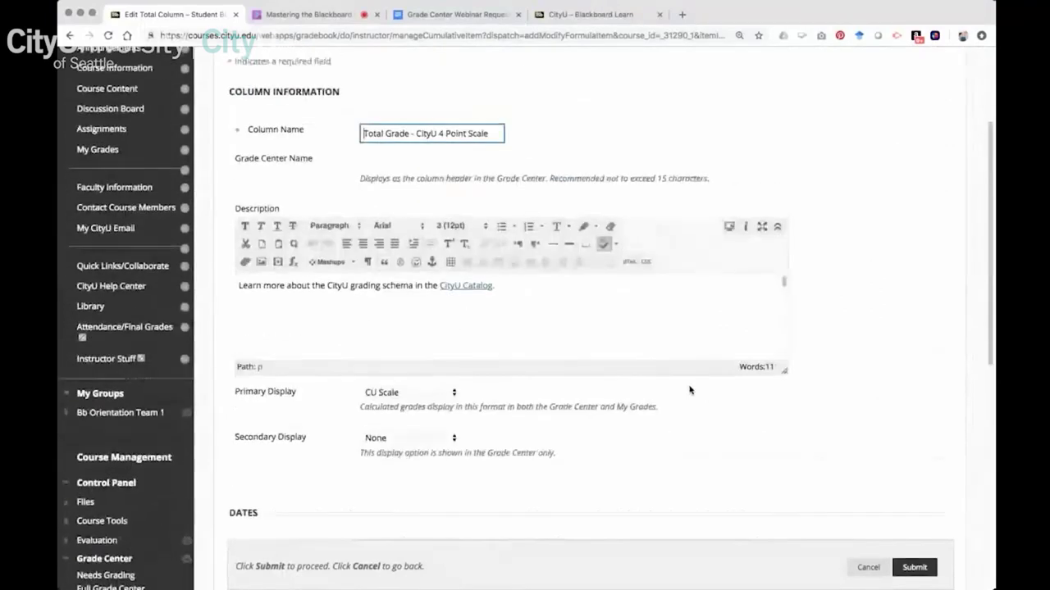
left_click(869, 571)
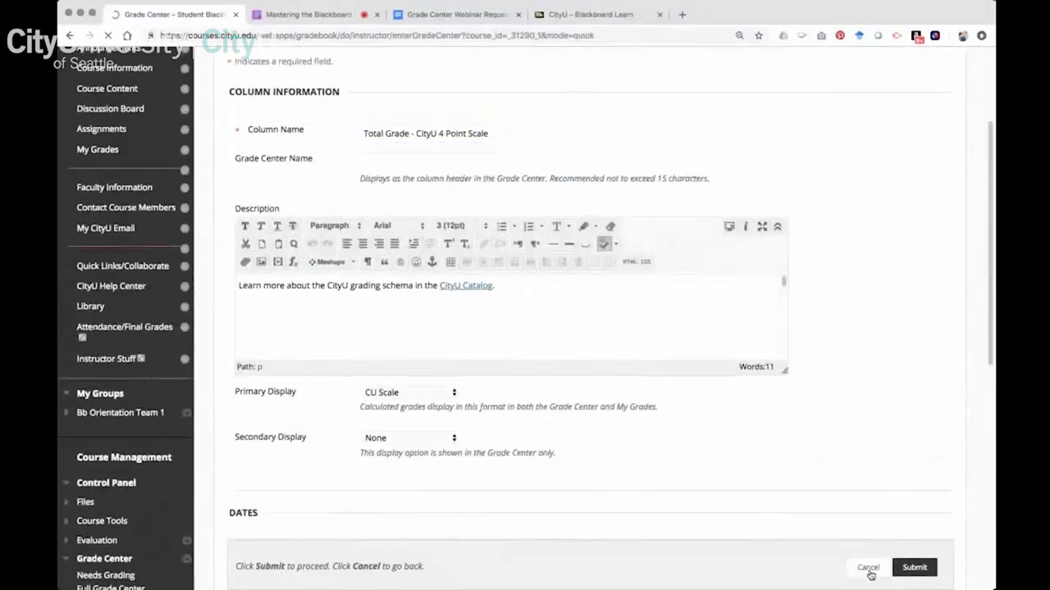
Start a new weighted calculated column in the Full Grade Center and name it Final Grade.
left_click(359, 223)
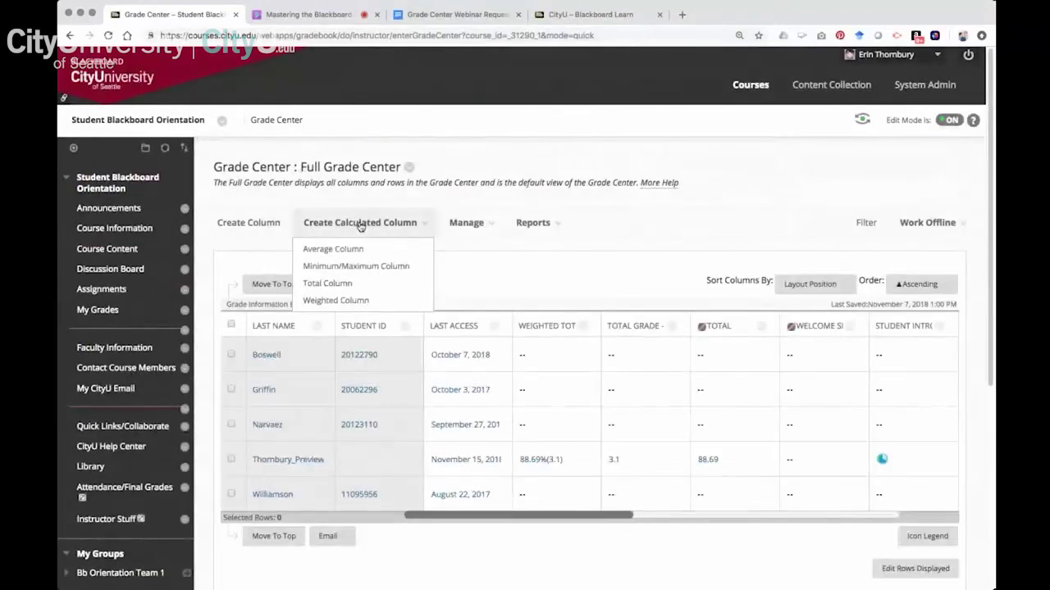
left_click(340, 301)
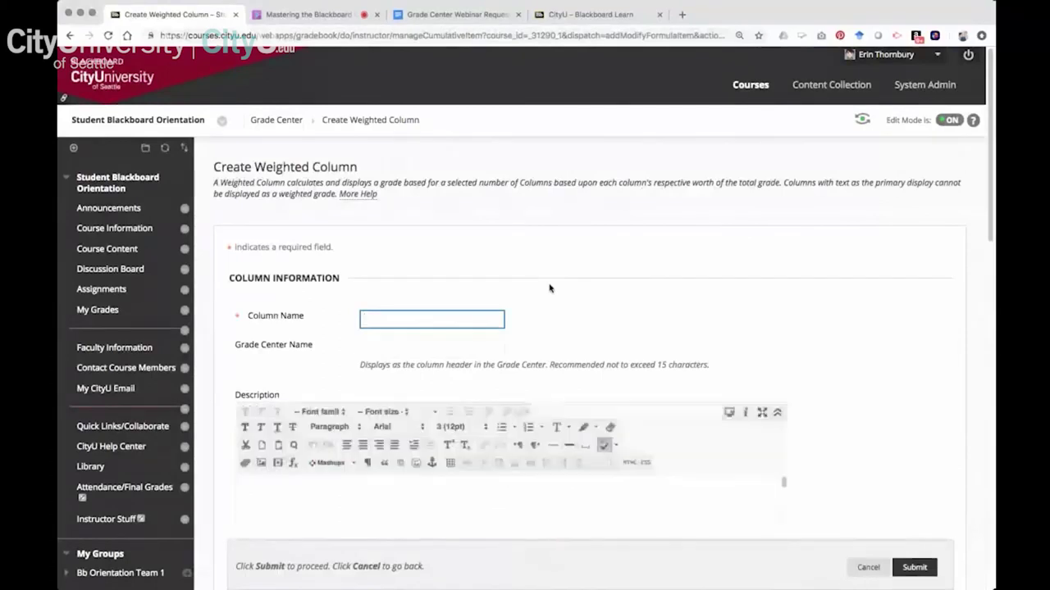
scroll(550, 288, "down", 4)
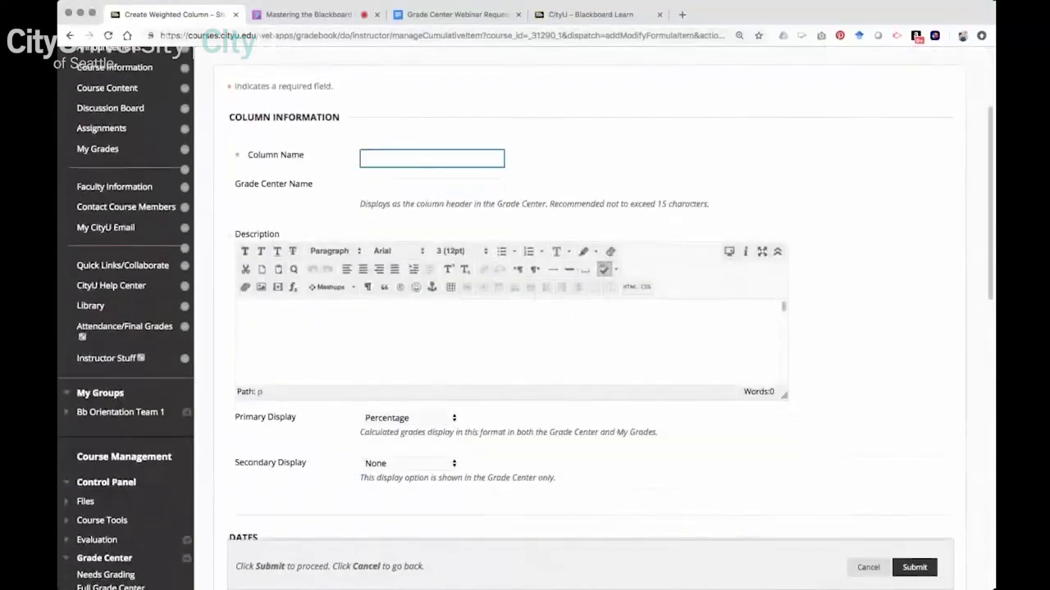
type("Final Grade")
left_click(723, 188)
scroll(778, 434, "down", 5)
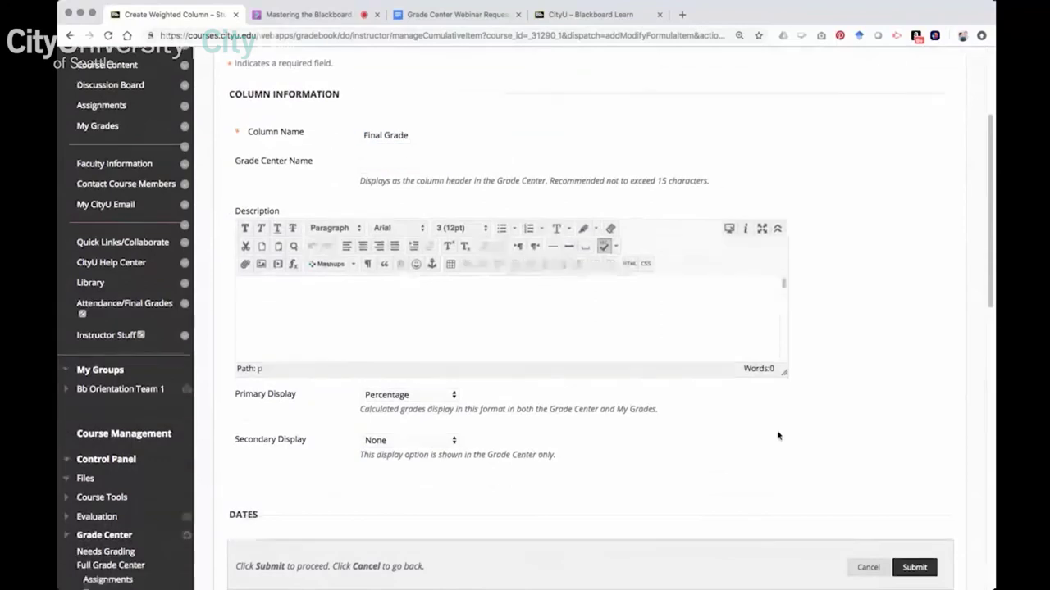
Look over the columns and categories available for the weighted grade, highlighting Weighted Total, and the form's Primary and Secondary Display settings.
scroll(778, 435, "down", 4)
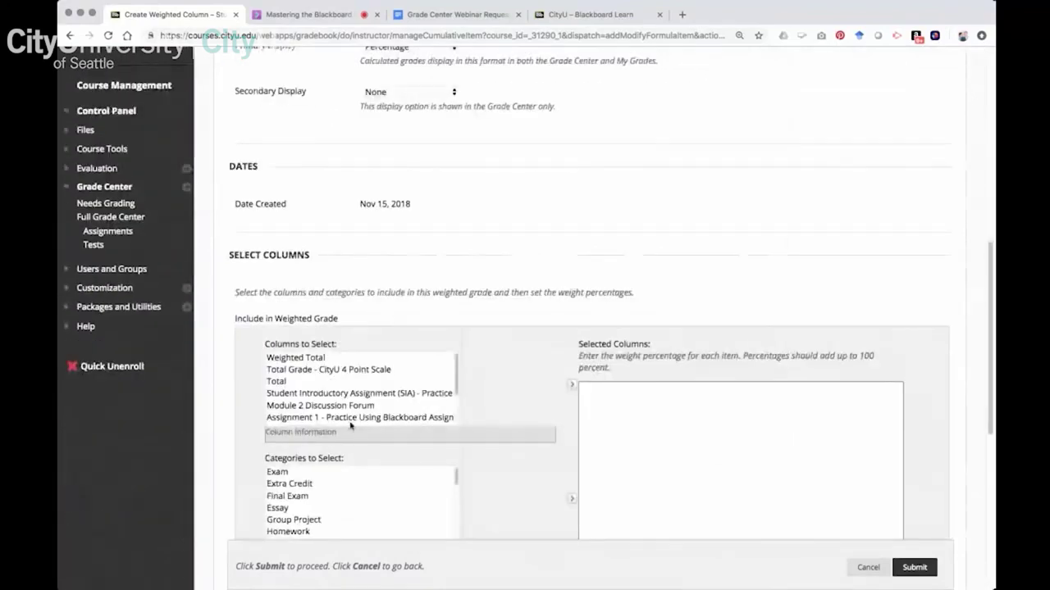
left_click(286, 357)
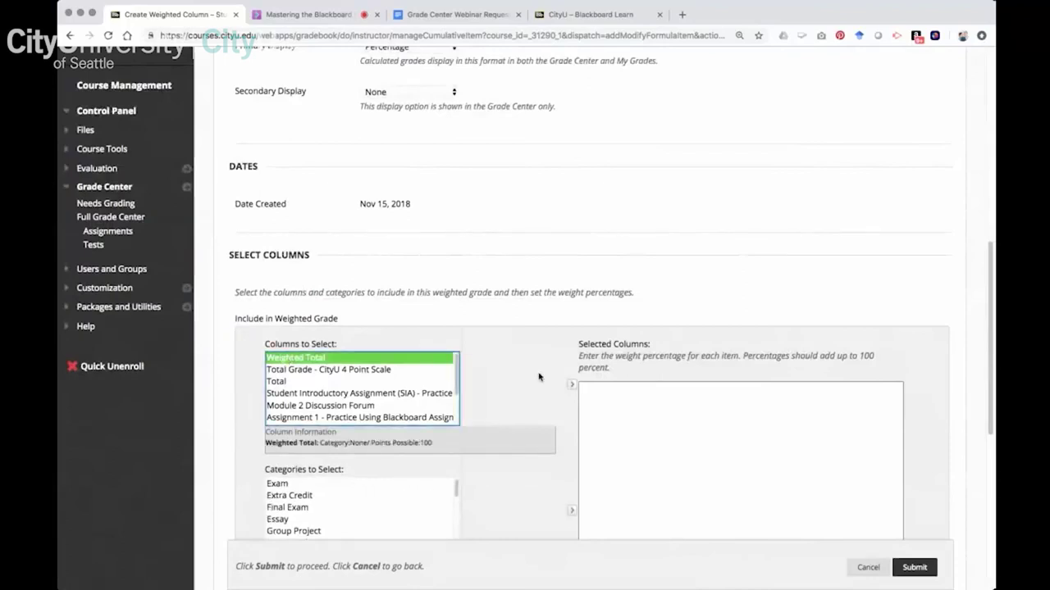
scroll(539, 377, "down", 4)
scroll(539, 378, "up", 5)
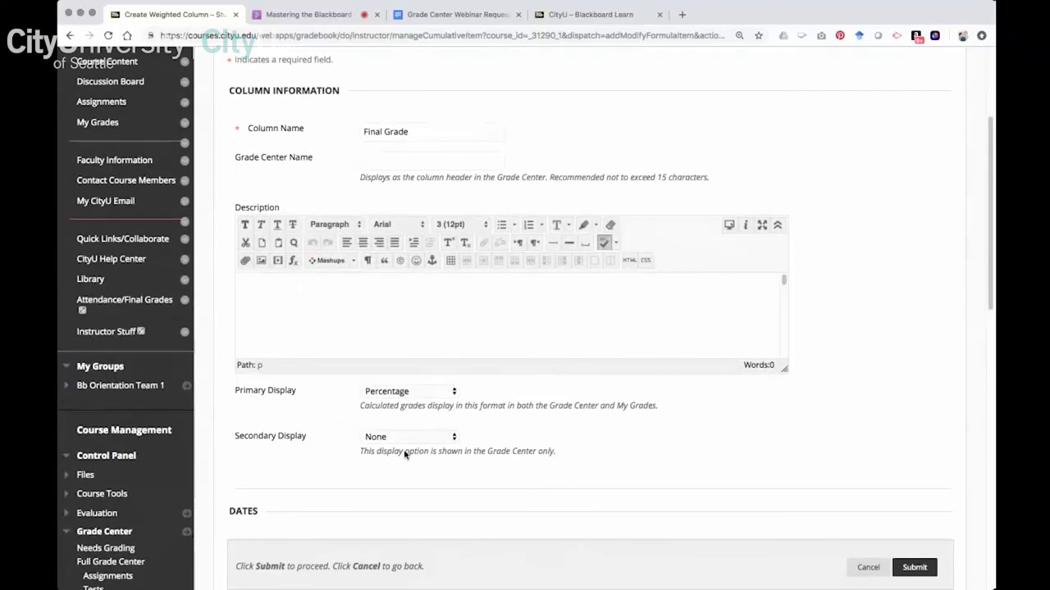
key("Tab")
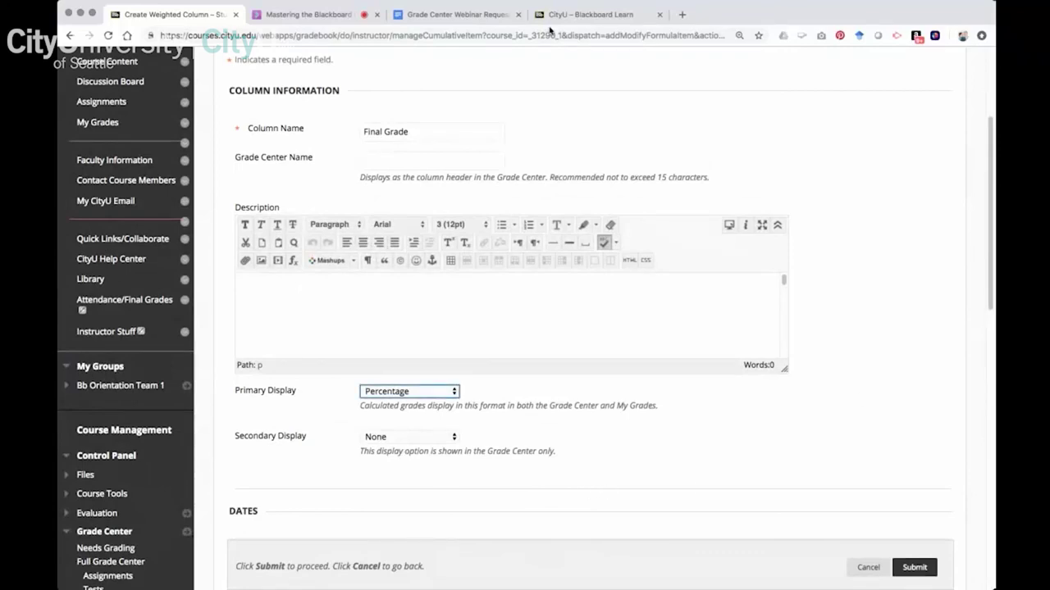
Check the Collaborate session chat and read through the Grade Center Webinar Requests document for open questions and tips.
left_click(319, 17)
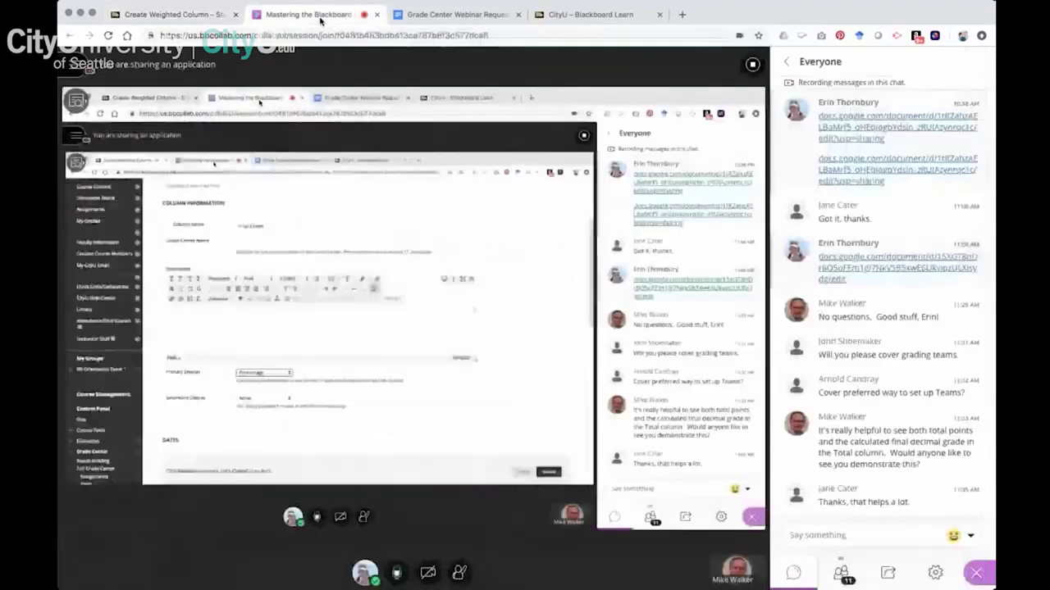
left_click(443, 15)
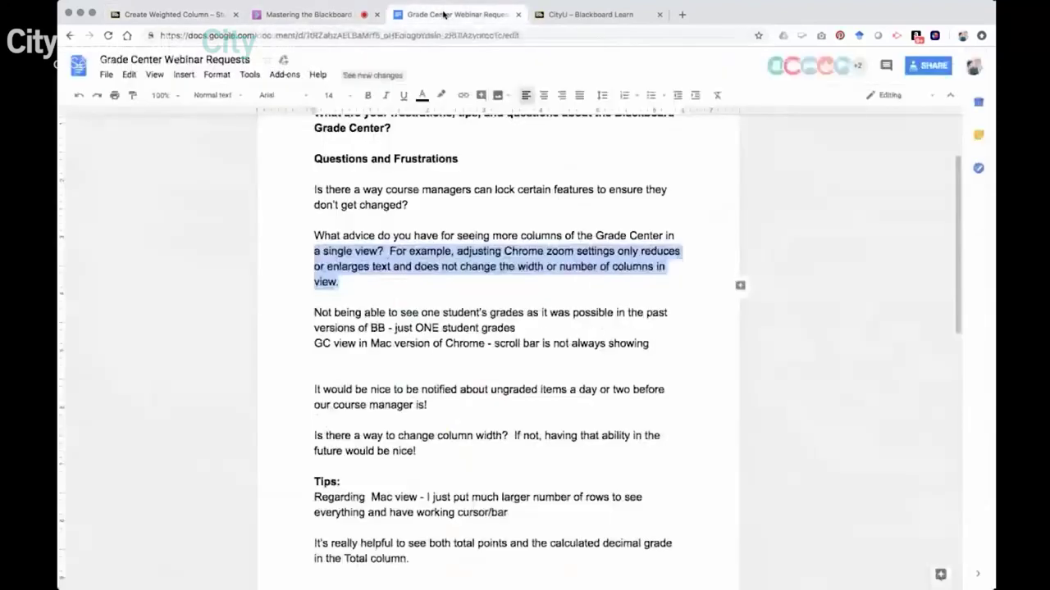
scroll(445, 474, "down", 1)
scroll(446, 474, "up", 4)
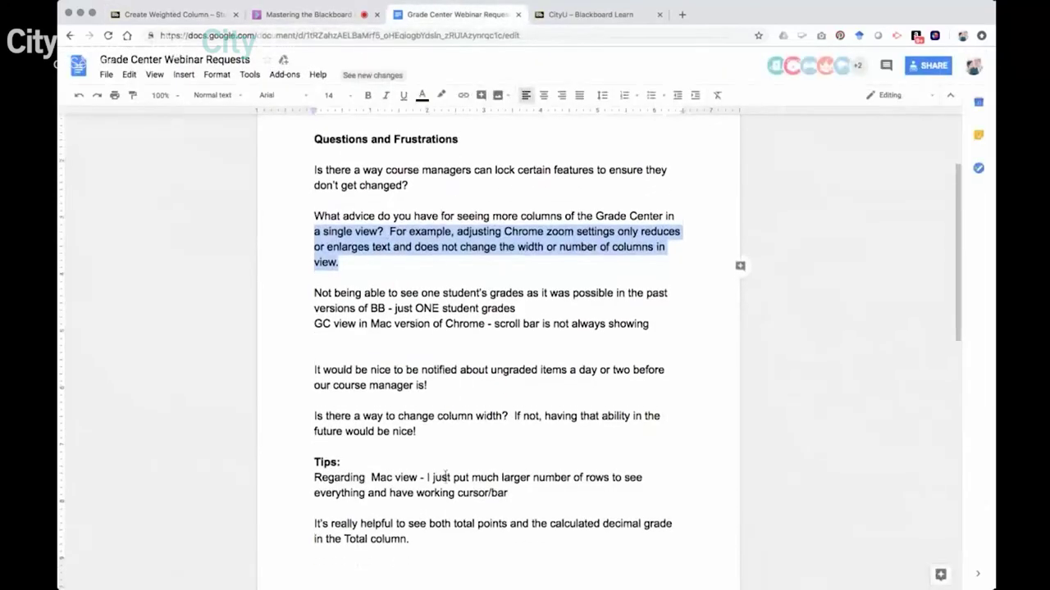
scroll(445, 474, "down", 1)
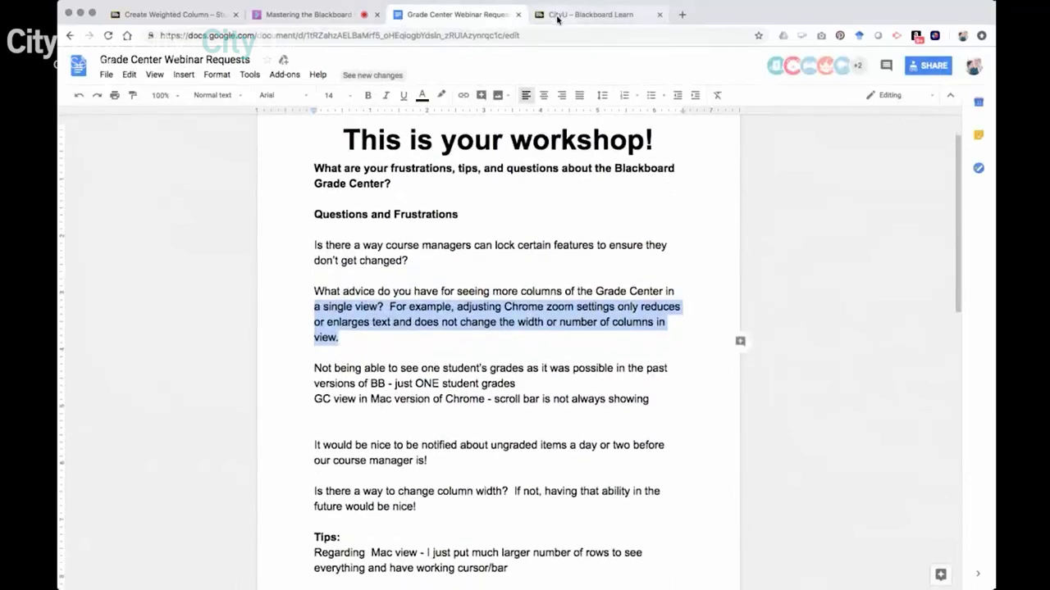
Return to the Collaborate session, open the uploaded GradeCenterWebinar10_2018 file for sharing and browse its slide previews.
left_click(297, 18)
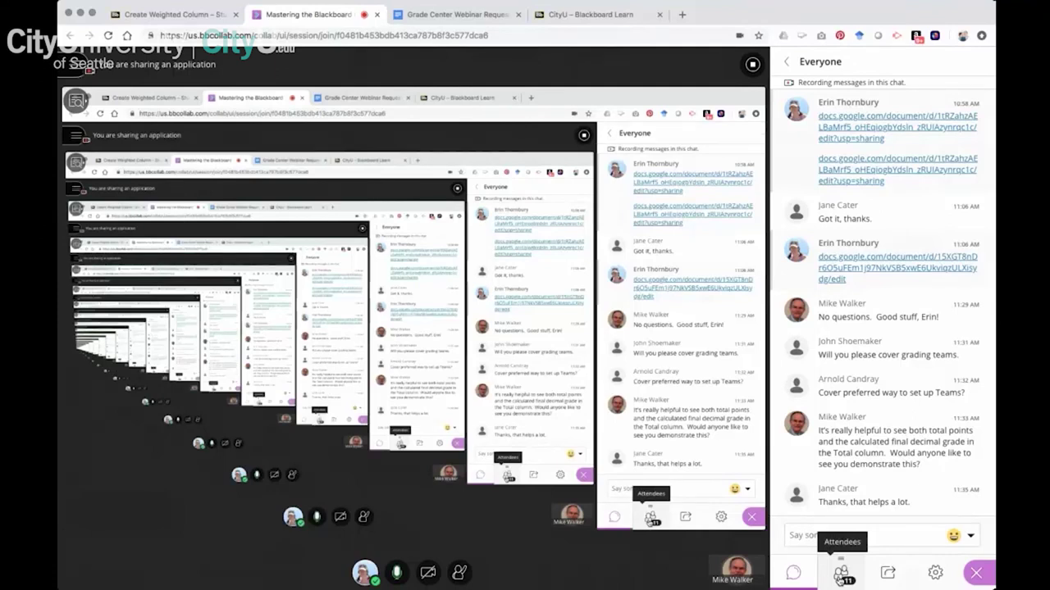
left_click(884, 579)
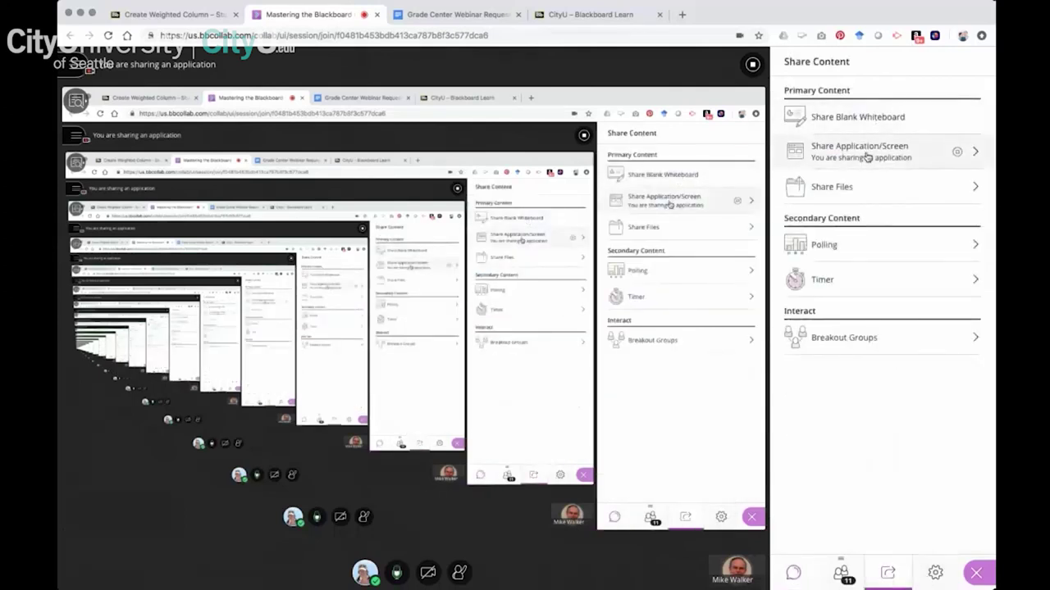
left_click(855, 188)
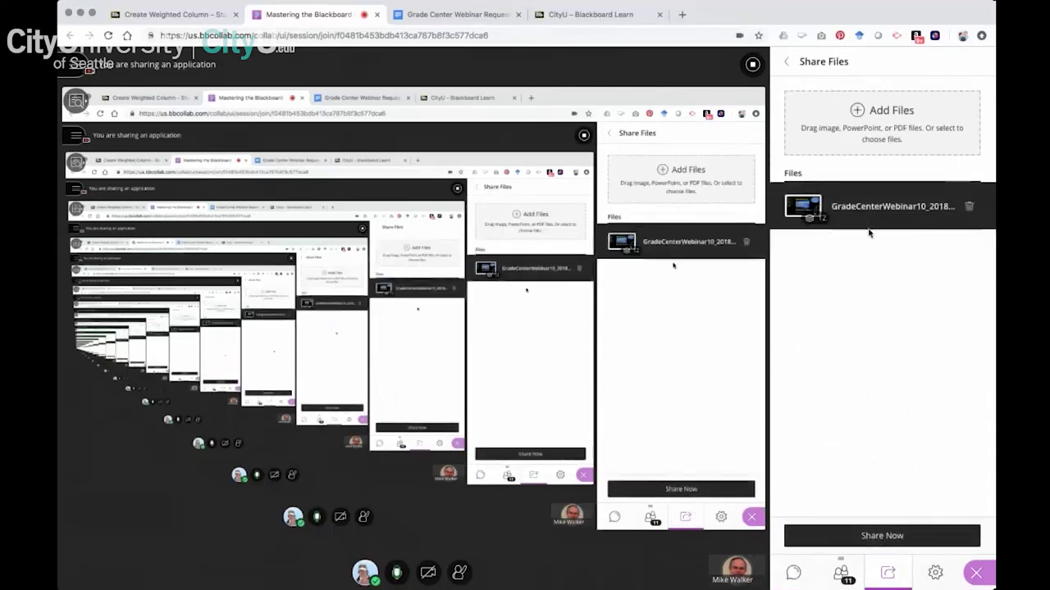
left_click(890, 538)
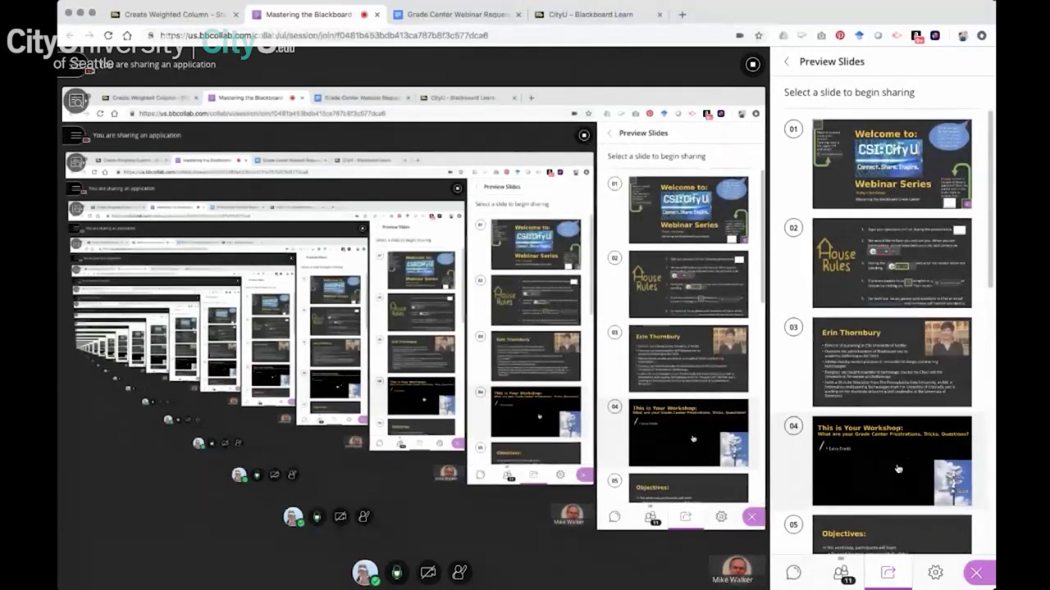
mouse_move(885, 538)
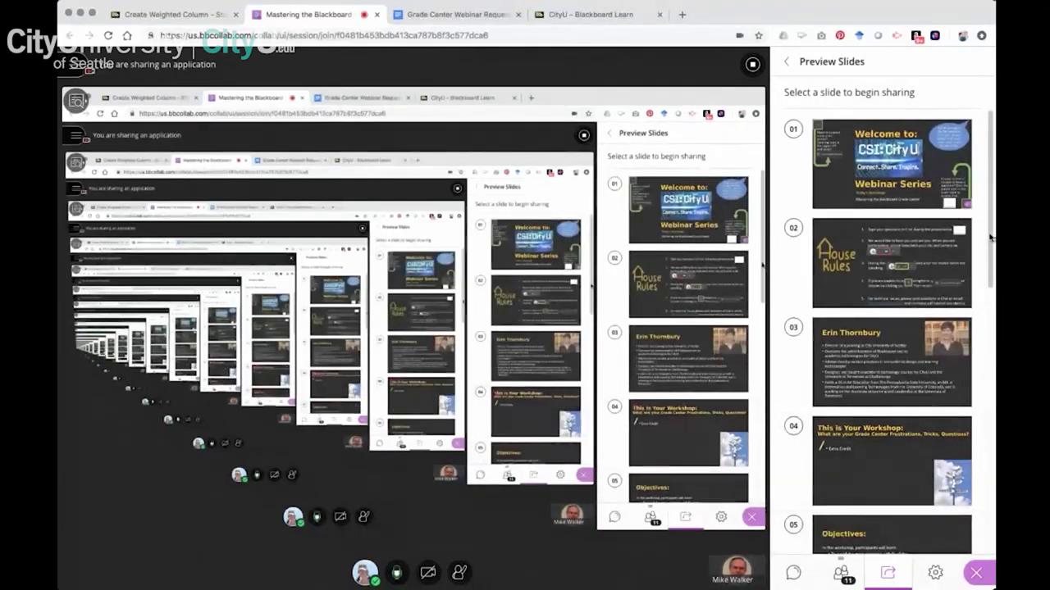
left_click_drag(992, 240, 993, 272)
scroll(915, 333, "down", 5)
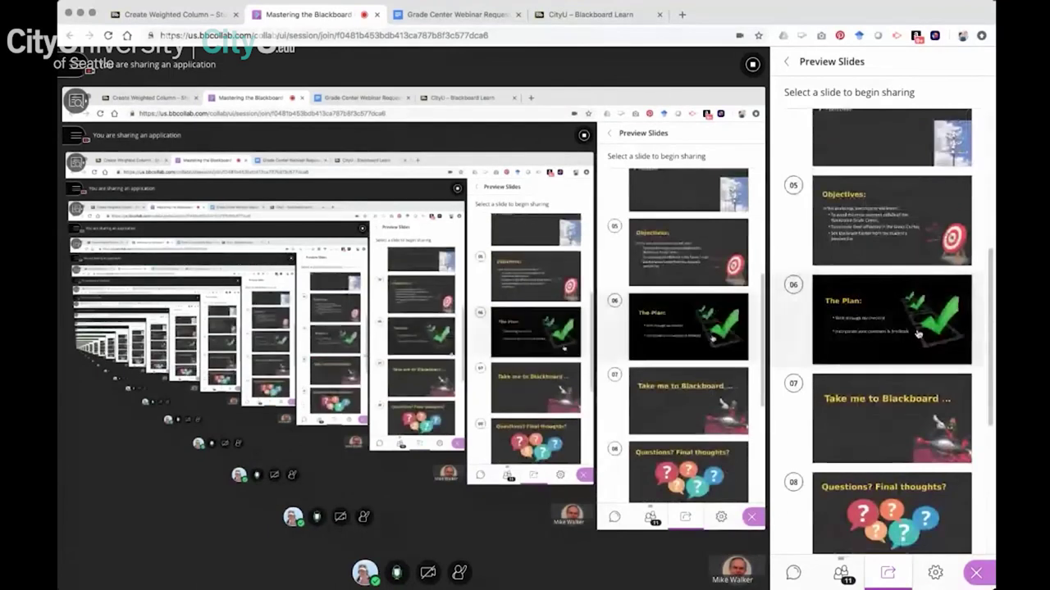
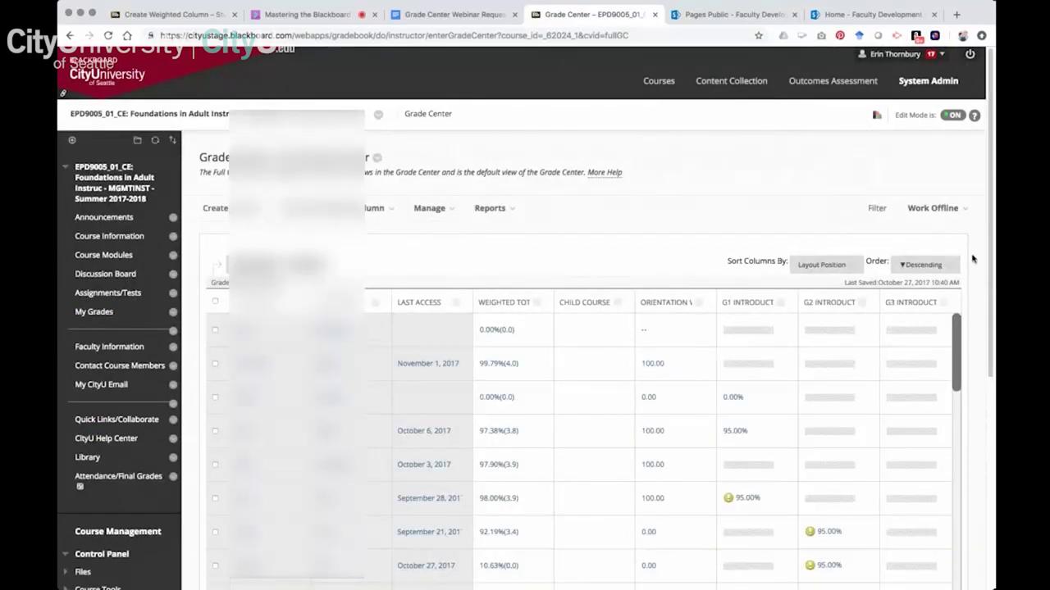
Look across the group Introduction and Contract columns in the Full Grade Center of the EPD9005_01_CE course.
left_click_drag(992, 312, 553, 446)
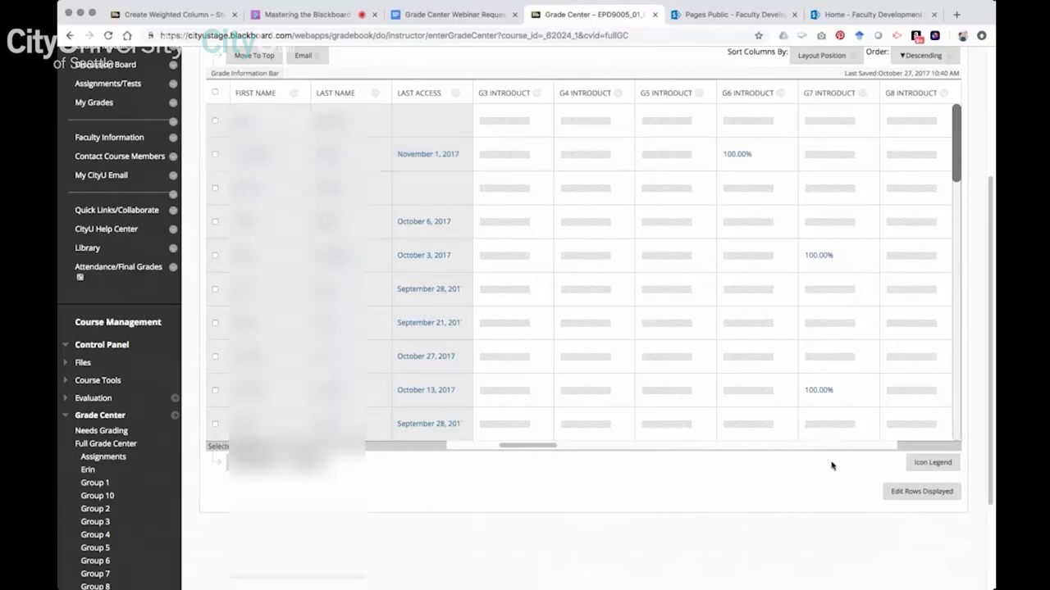
left_click_drag(520, 453, 624, 456)
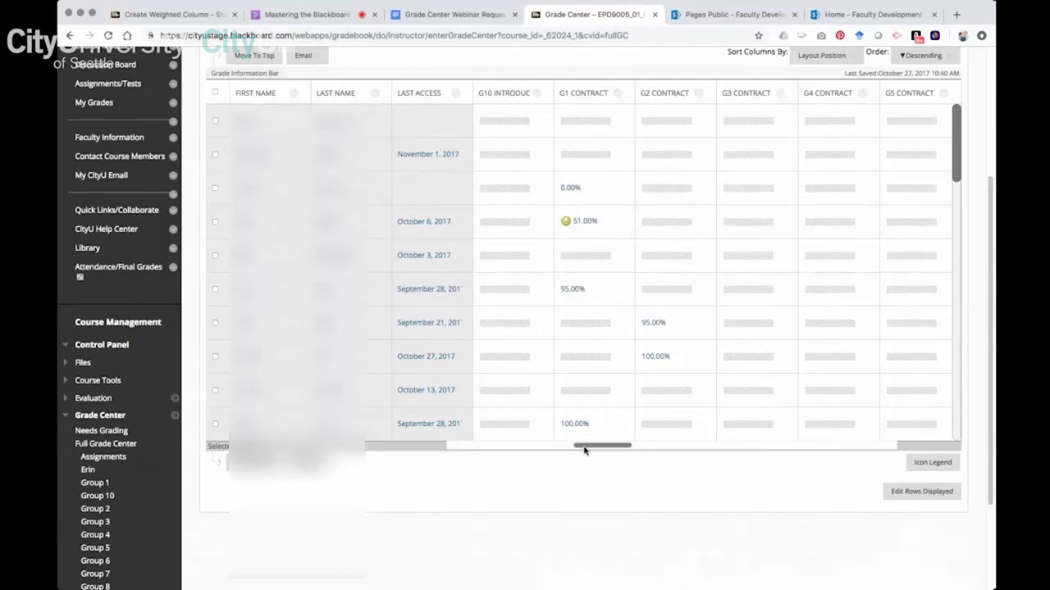
left_click_drag(584, 447, 592, 447)
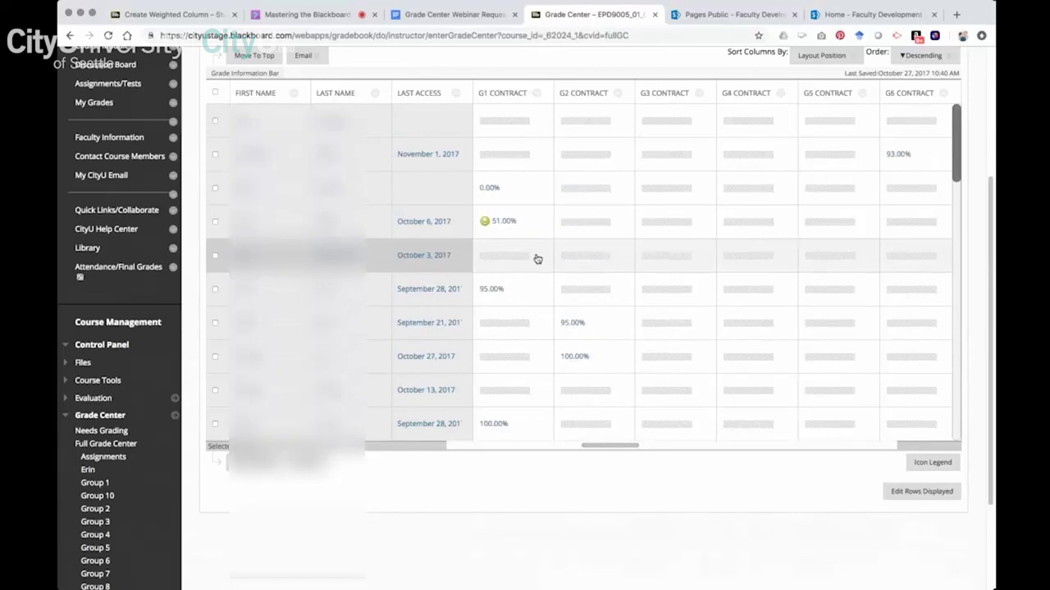
In Column Organization, select the First Name and Last Name columns, hide the selected columns and submit the change.
scroll(500, 468, "up", 3)
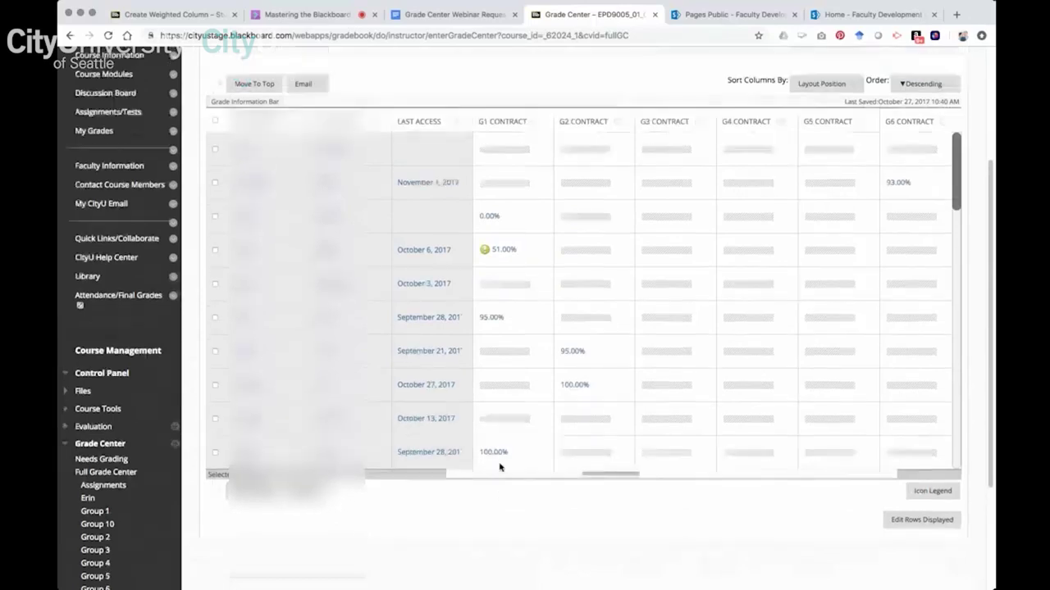
left_click(429, 146)
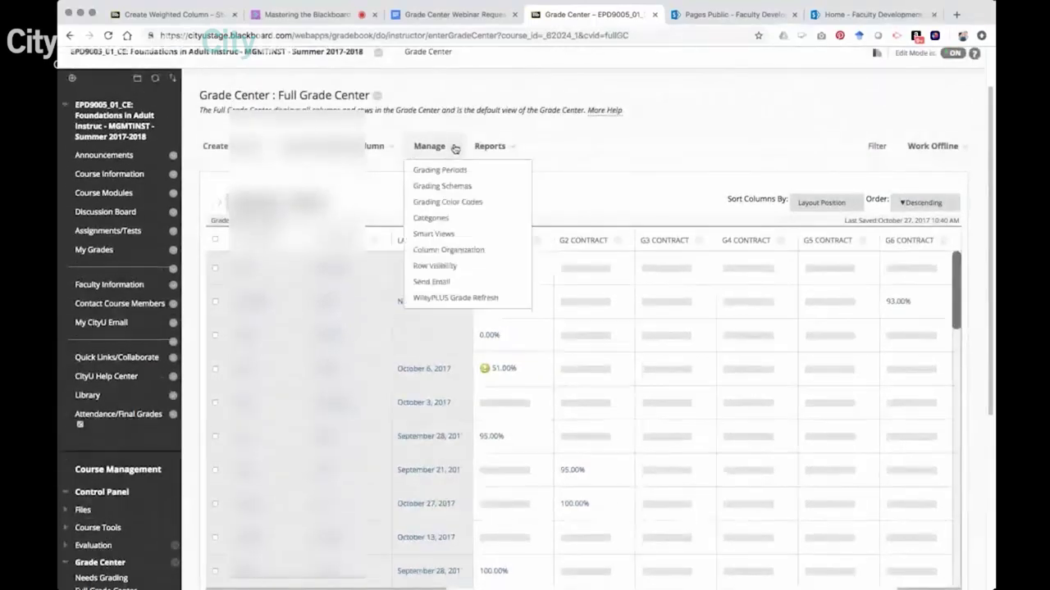
left_click(453, 250)
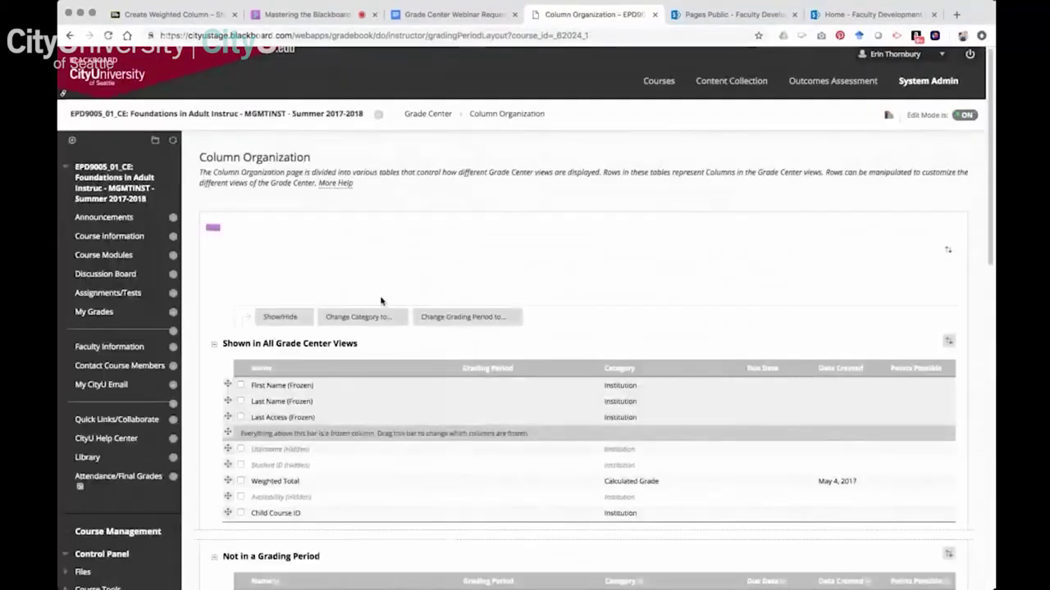
scroll(382, 303, "down", 1)
scroll(381, 301, "down", 2)
left_click(240, 293)
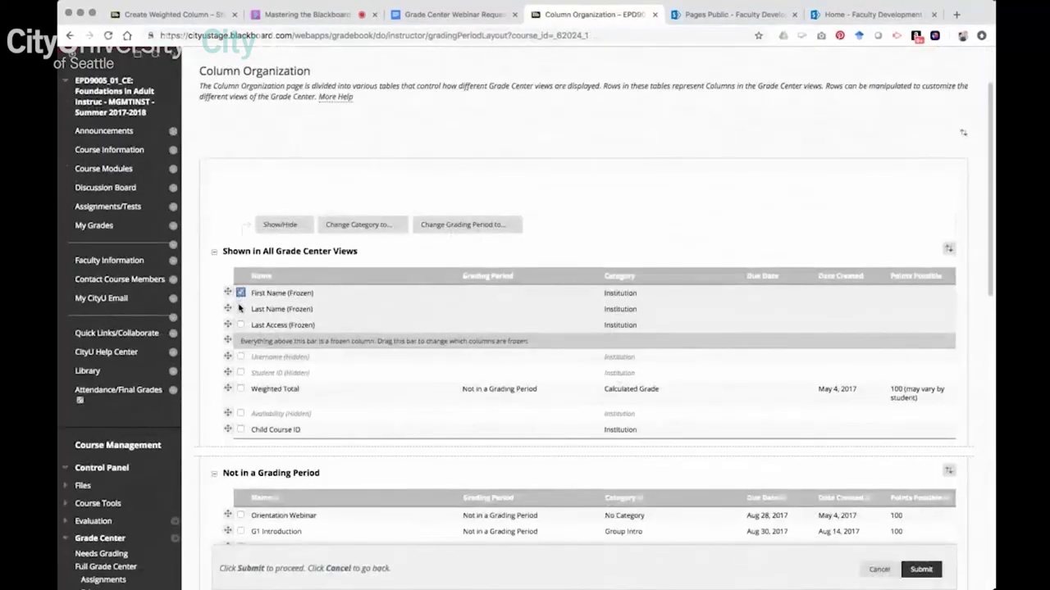
scroll(424, 339, "down", 15)
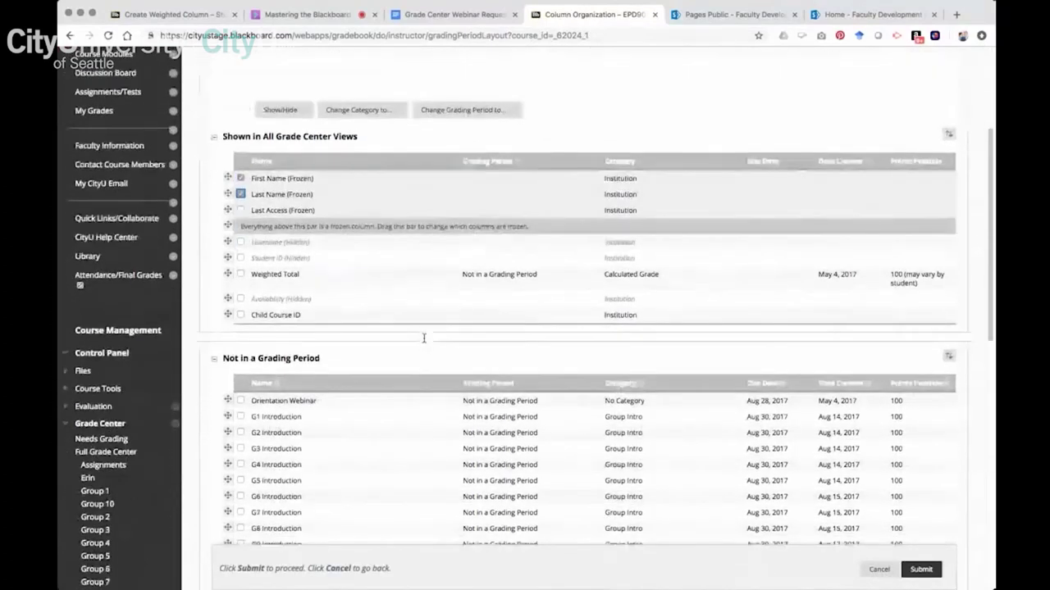
scroll(424, 339, "down", 8)
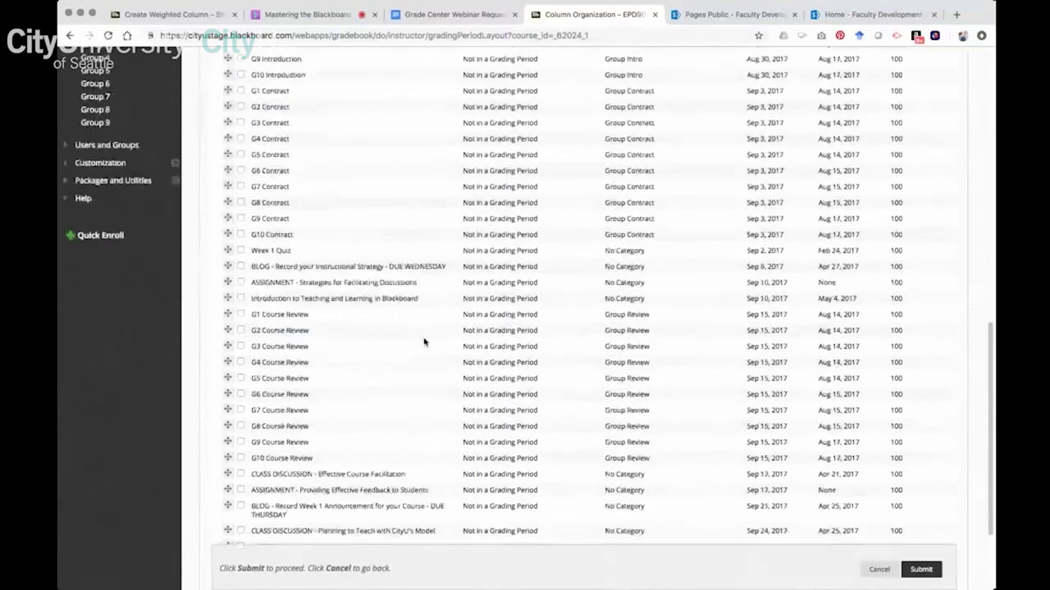
left_click(299, 495)
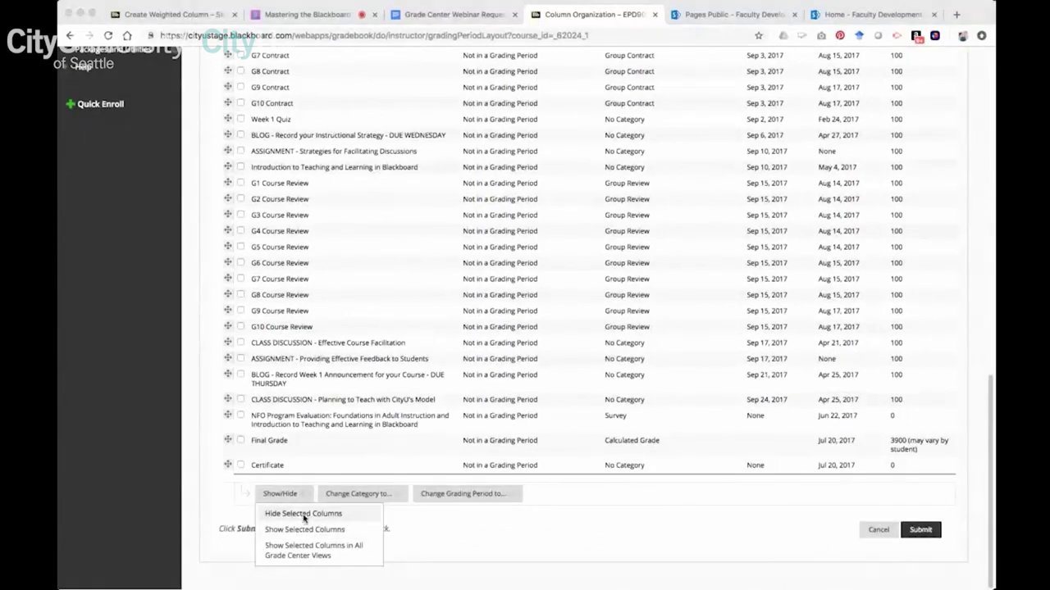
left_click(303, 514)
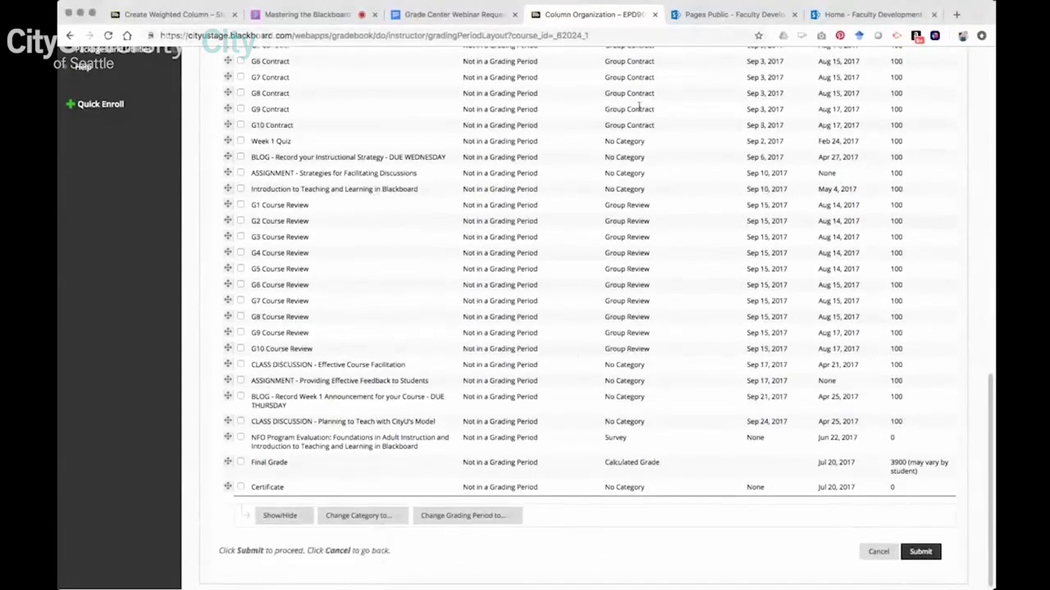
left_click(920, 557)
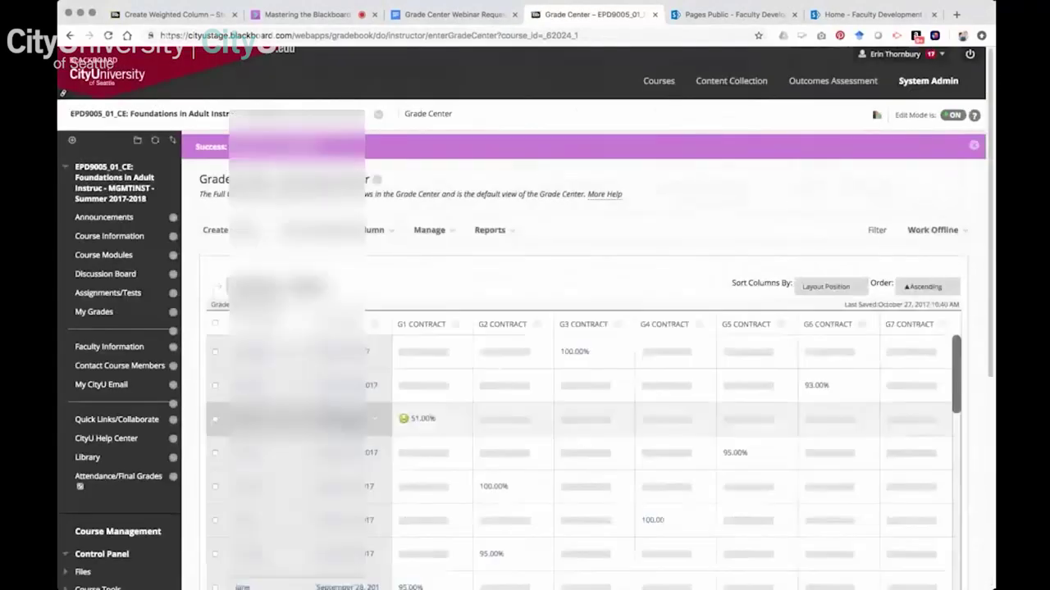
Open the Group 5 view of the Grade Center and look across its columns through to Final Grade and Certificate.
scroll(737, 239, "down", 5)
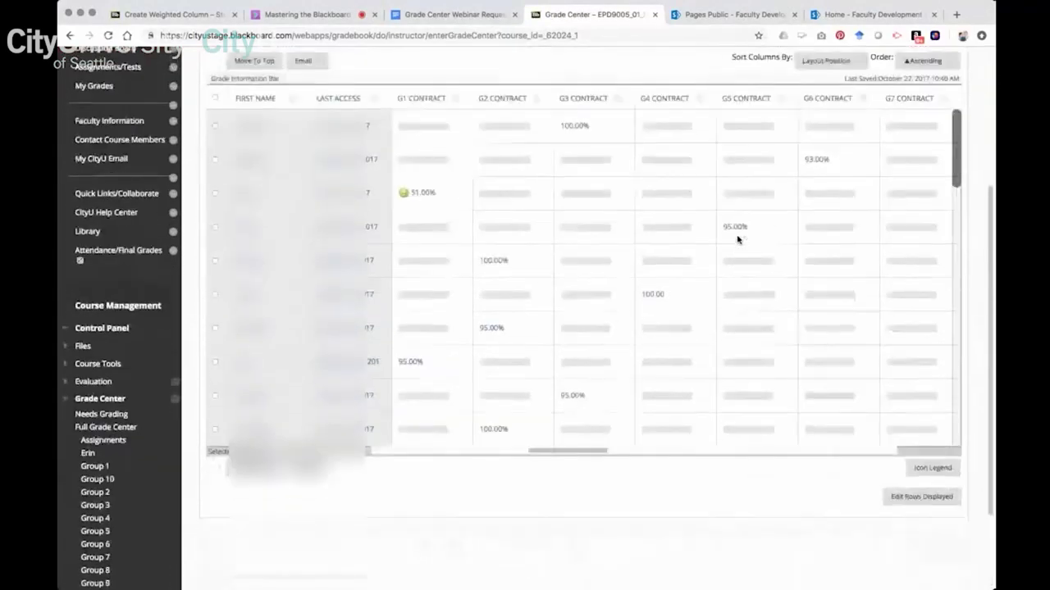
left_click(92, 521)
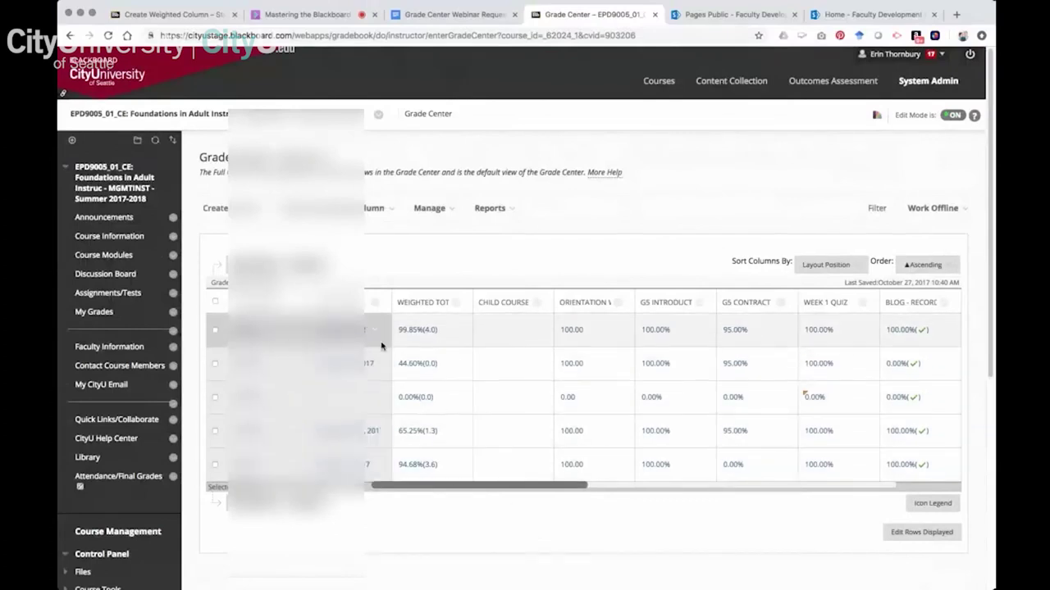
scroll(438, 490, "right", 2)
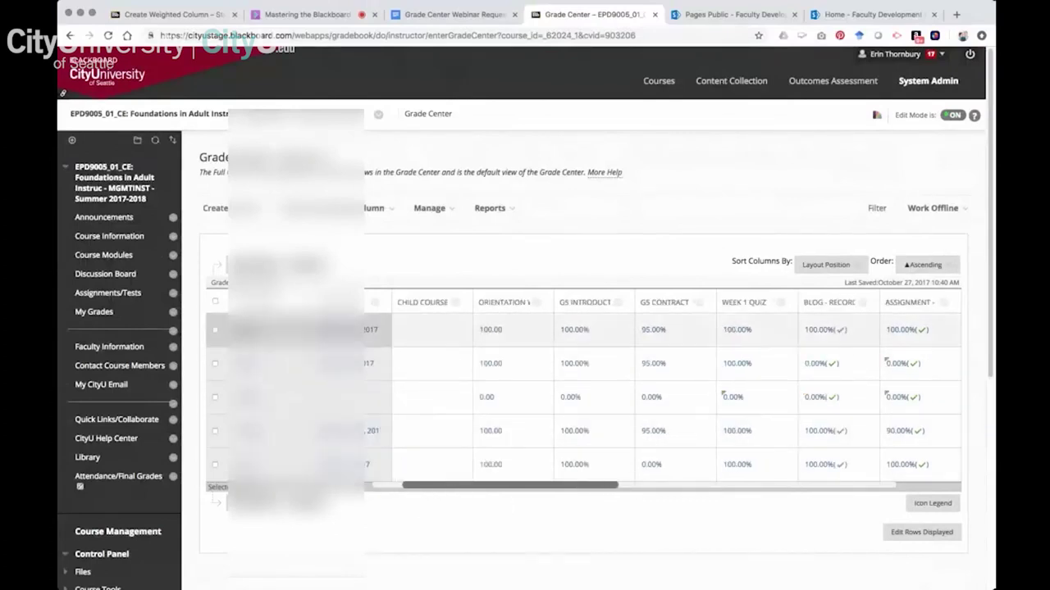
left_click_drag(456, 488, 873, 519)
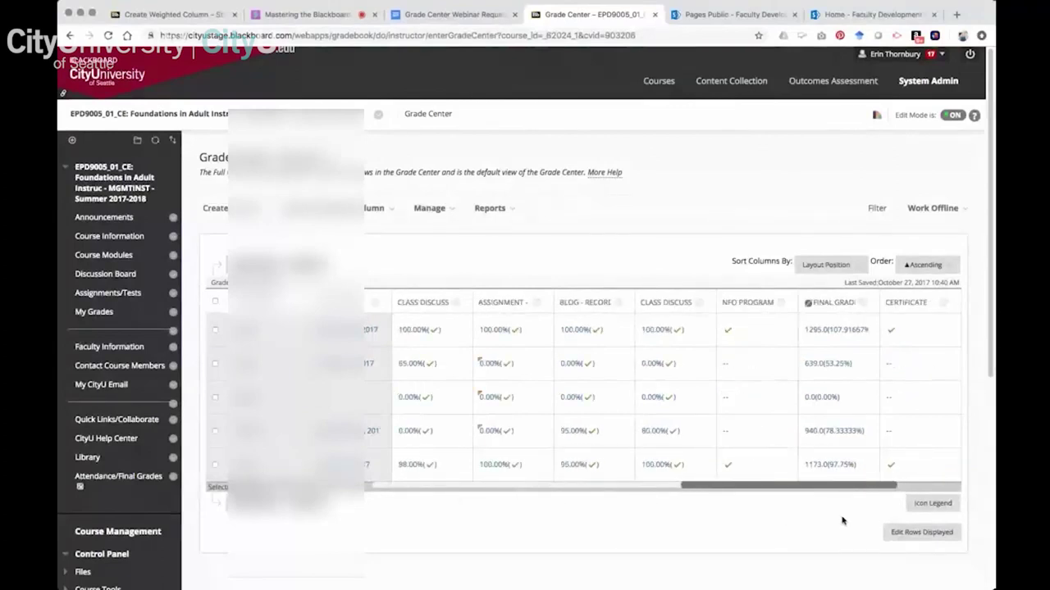
In the Group 5 view, open the first student's course review activity for grading.
scroll(698, 520, "left", 2)
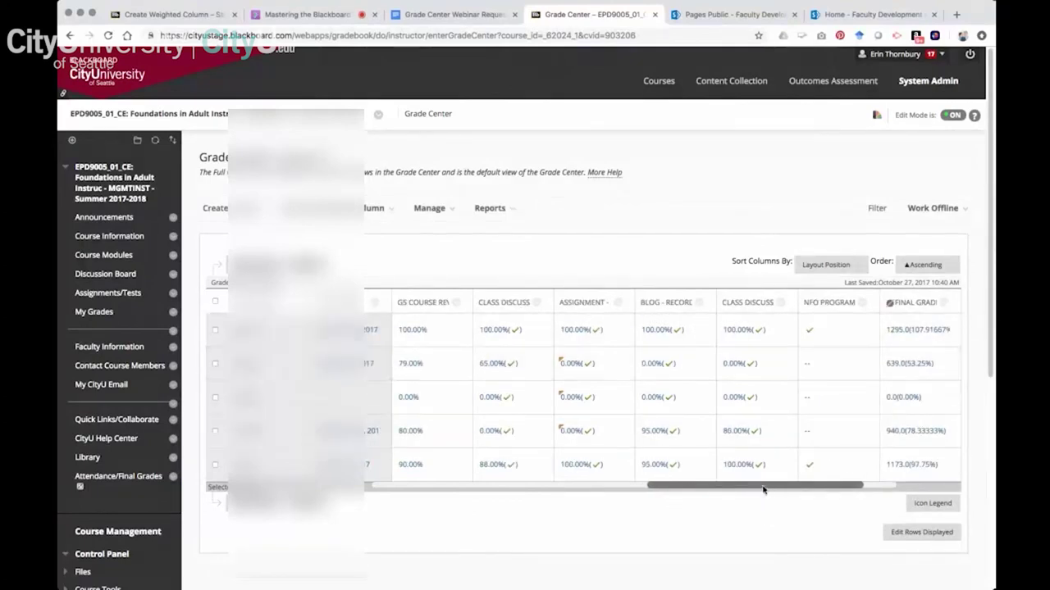
scroll(722, 492, "left", 2)
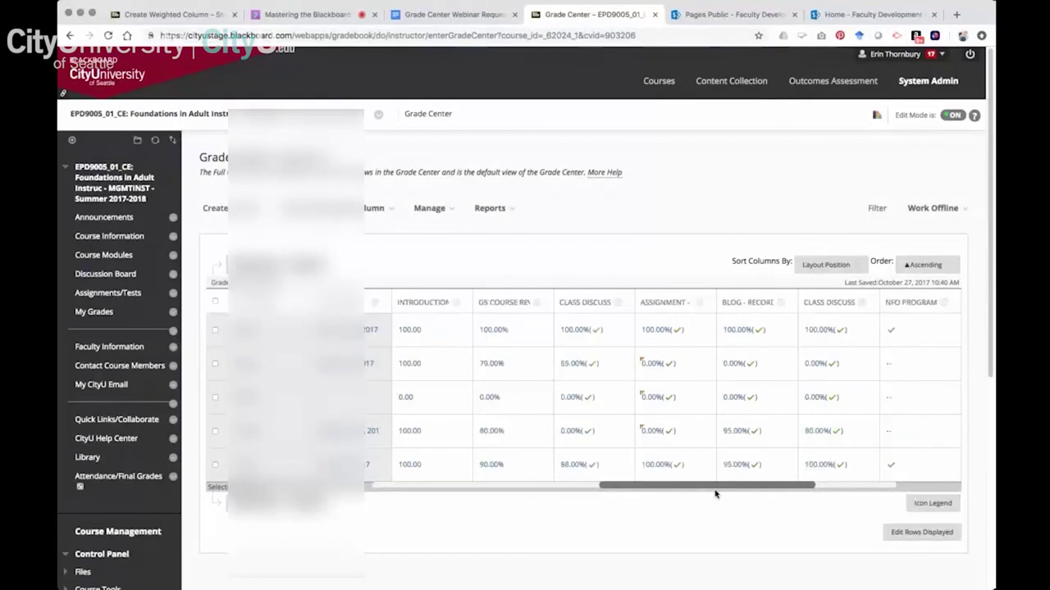
left_click_drag(715, 491, 672, 490)
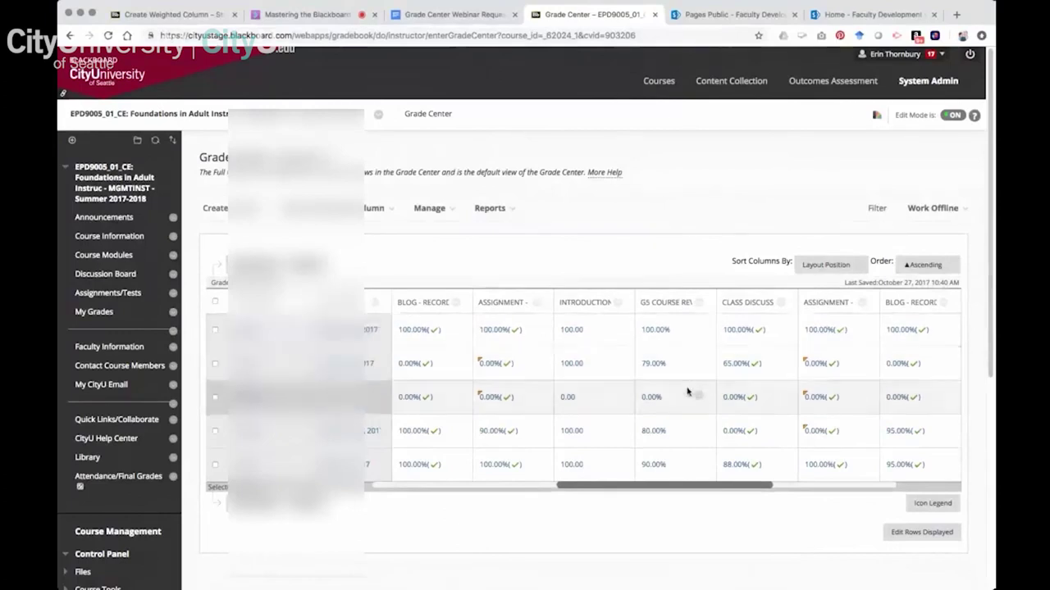
left_click(700, 330)
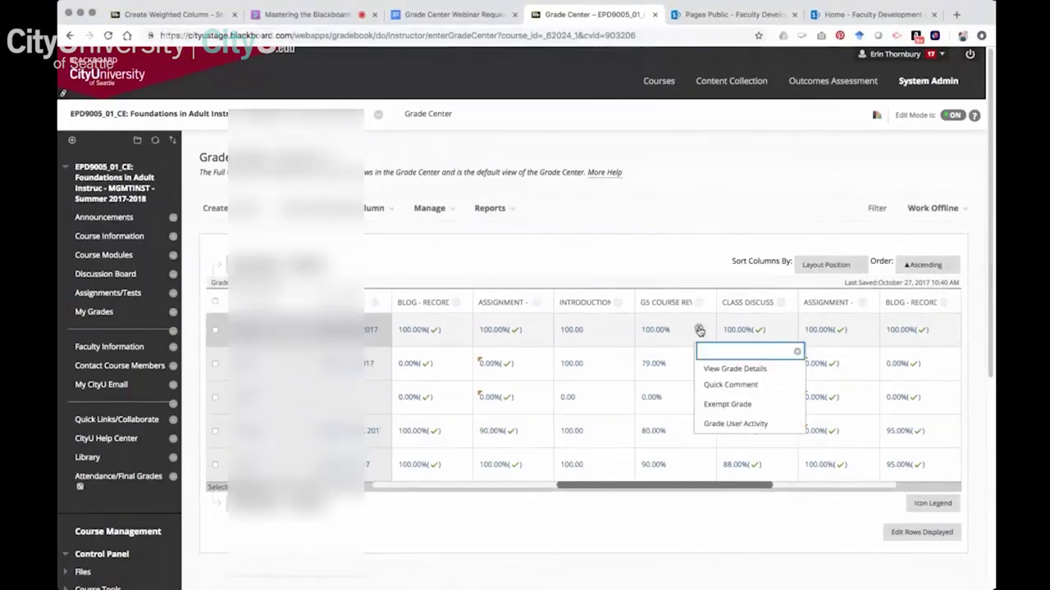
left_click(736, 424)
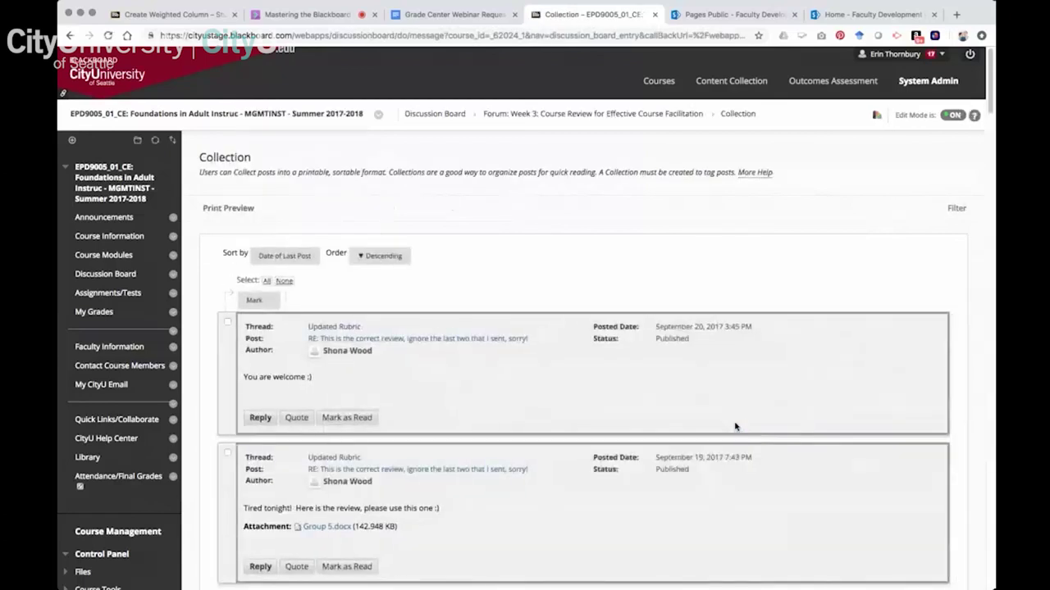
Look through the student's collected posts in the Week 3 Course Review forum.
scroll(735, 425, "down", 5)
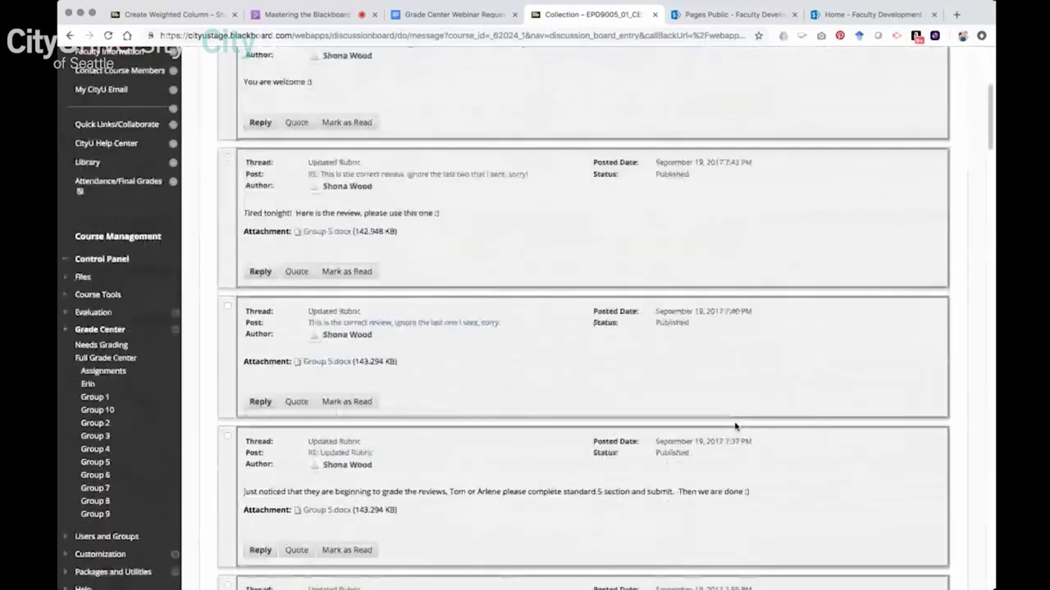
scroll(736, 426, "down", 8)
scroll(736, 425, "up", 10)
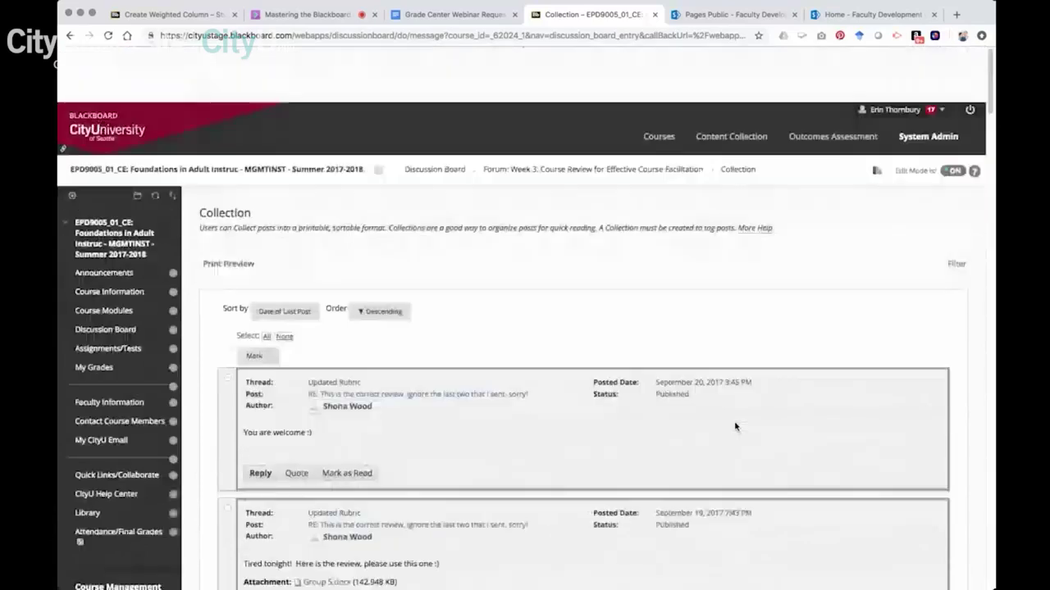
Return to the Full Grade Center and look across the group Introduction columns.
scroll(736, 426, "down", 5)
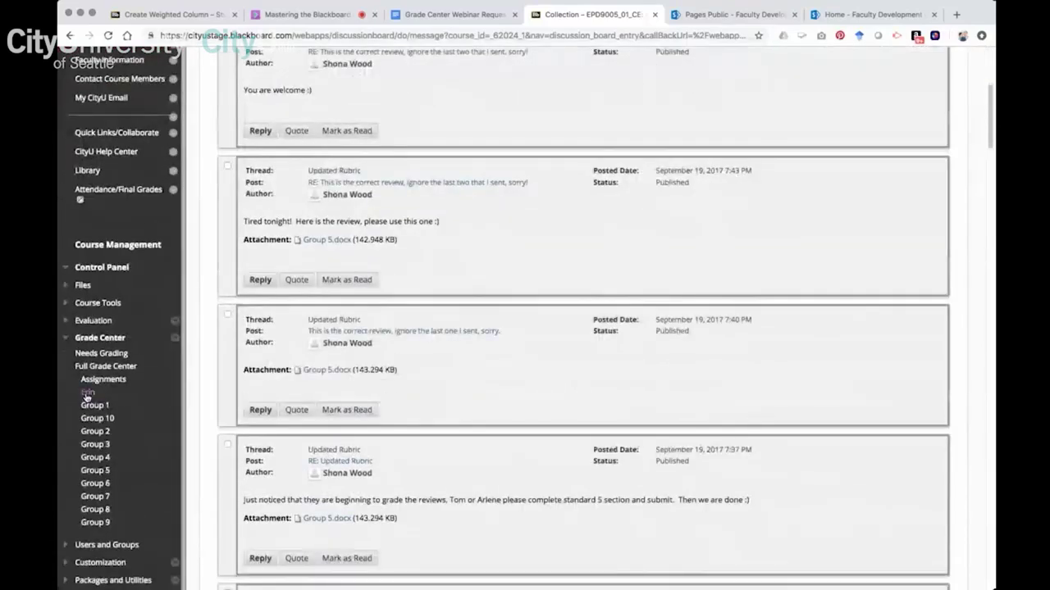
left_click(94, 380)
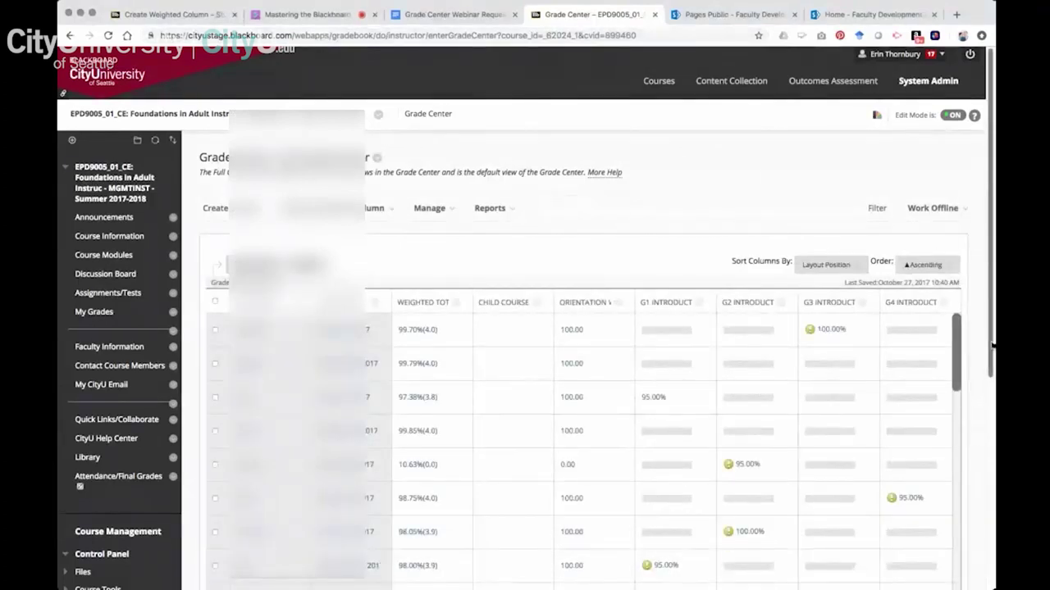
scroll(992, 346, "down", 2)
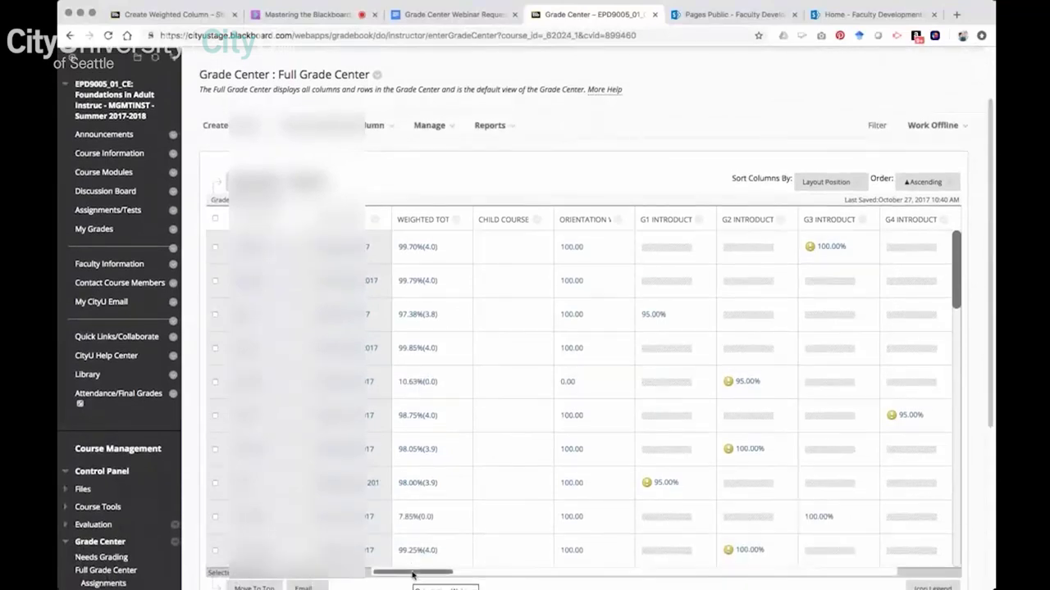
left_click_drag(412, 575, 472, 573)
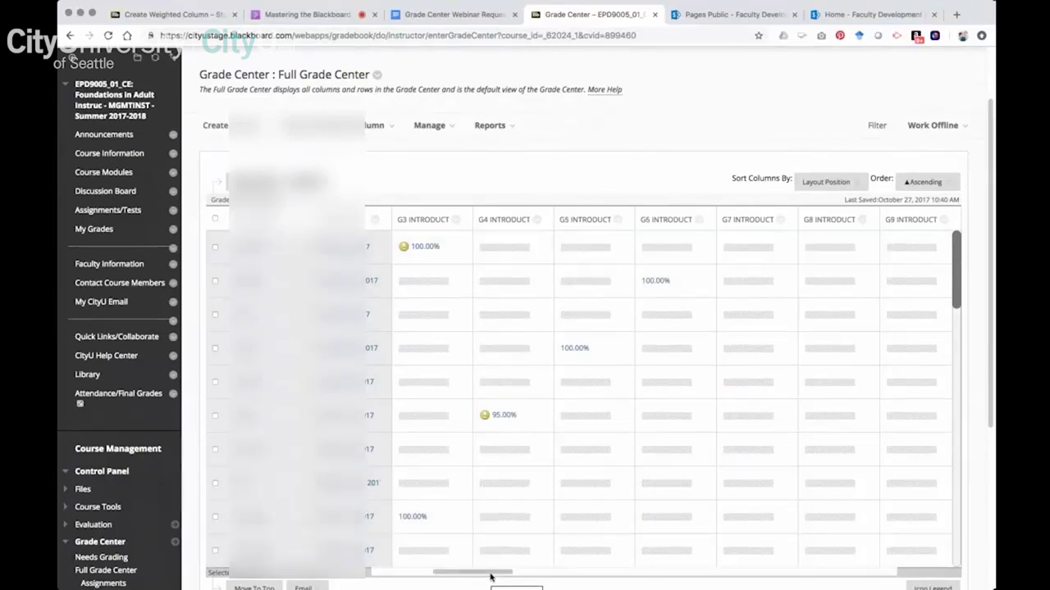
left_click_drag(492, 572, 430, 572)
Open Column Organization, look through the group Contract and Course Review columns with their categories, and leave without submitting.
scroll(561, 562, "up", 2)
left_click_drag(992, 341, 987, 427)
left_click_drag(670, 520, 783, 531)
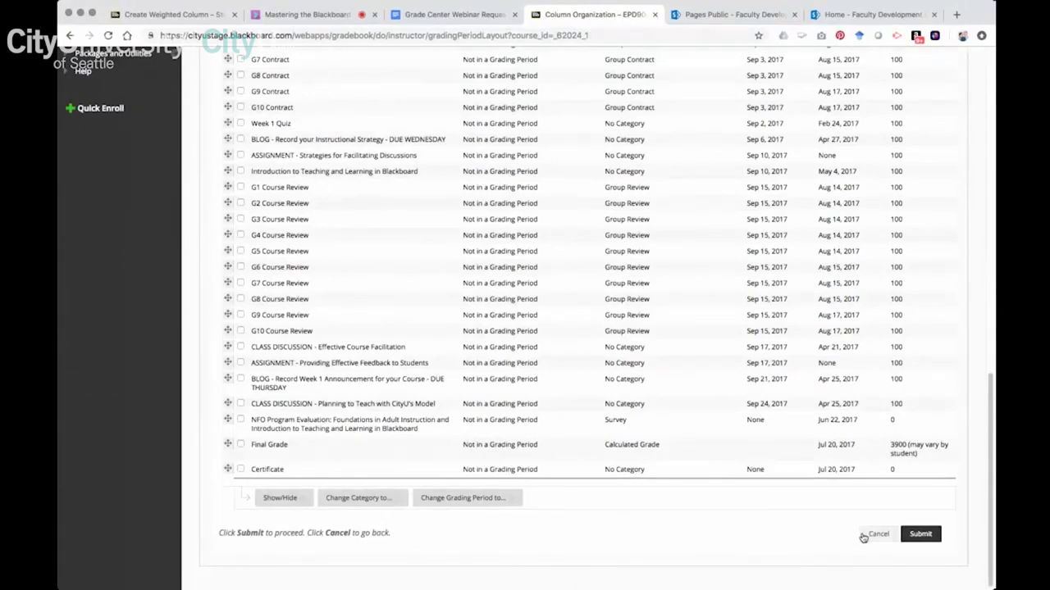
scroll(536, 267, "up", 3)
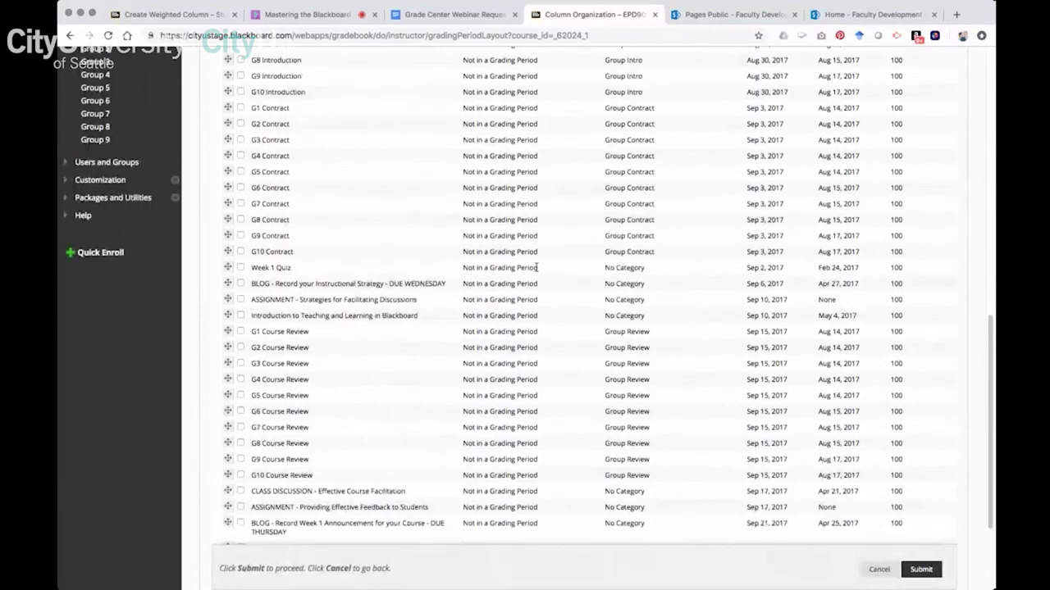
left_click(878, 569)
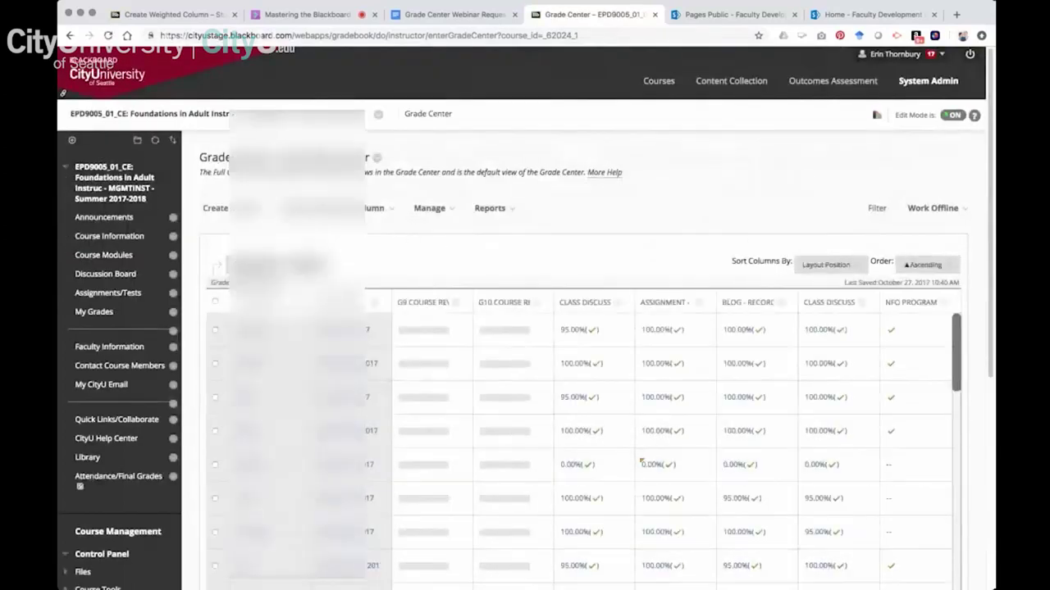
Look across the last Full Grade Center columns through to Final Grade and Certificate.
scroll(993, 273, "down", 4)
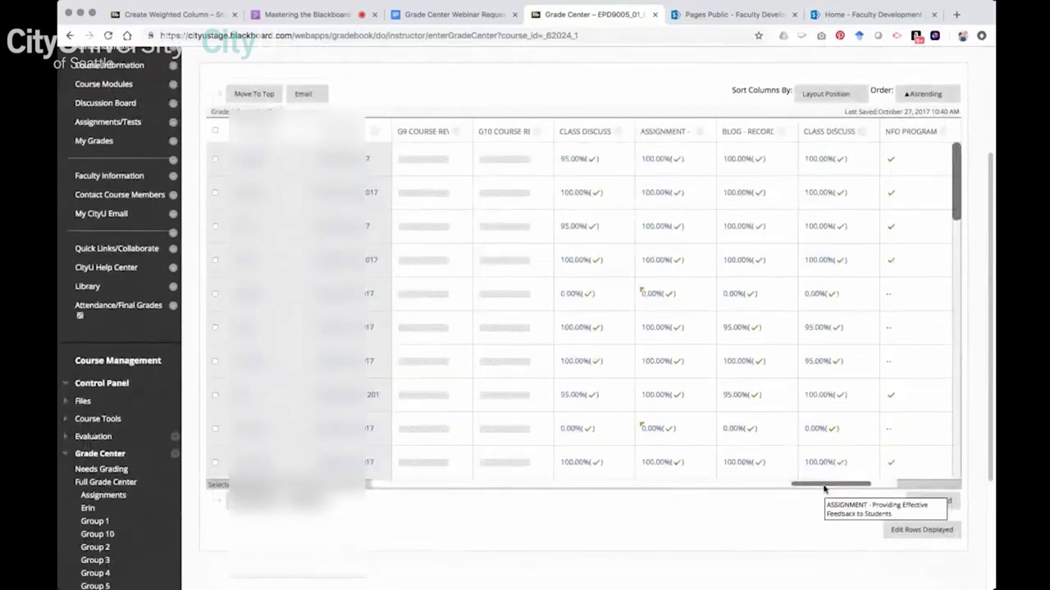
scroll(787, 485, "right", 4)
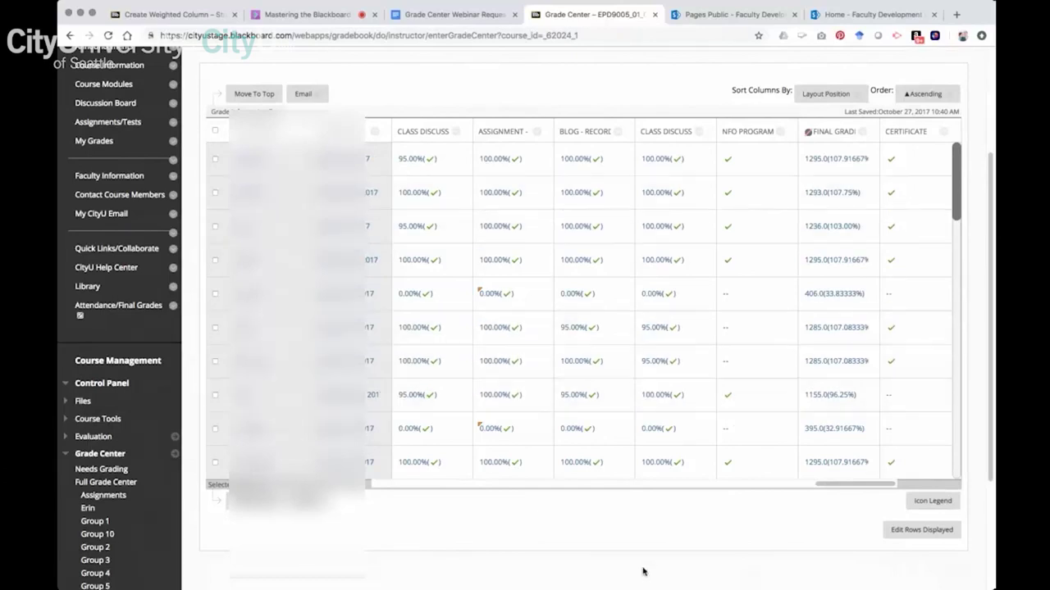
scroll(643, 572, "down", 1)
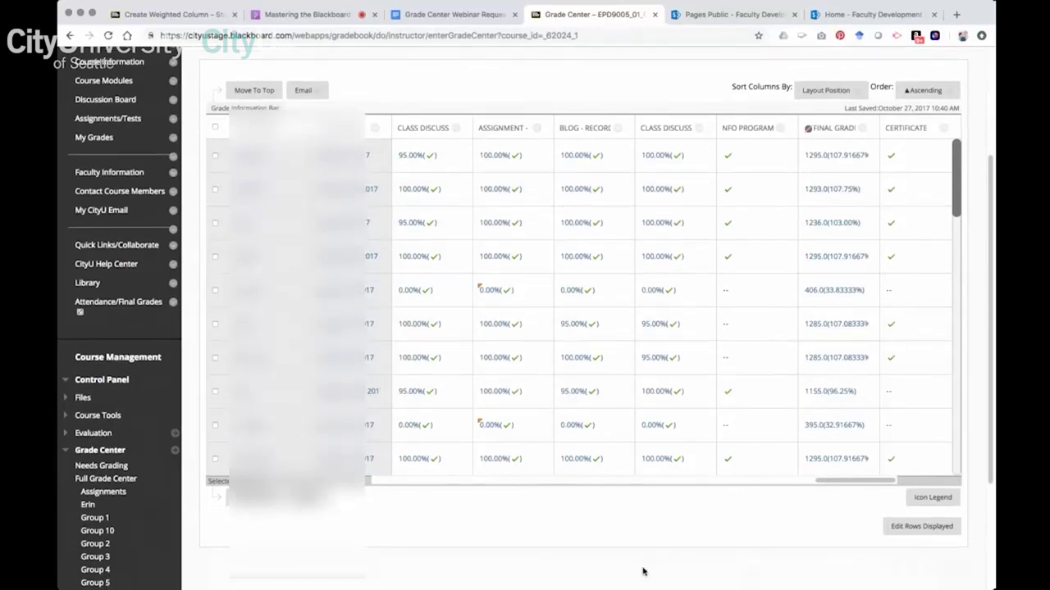
Open the course's Assignments/Tests area and start creating a new assignment there.
scroll(643, 571, "up", 2)
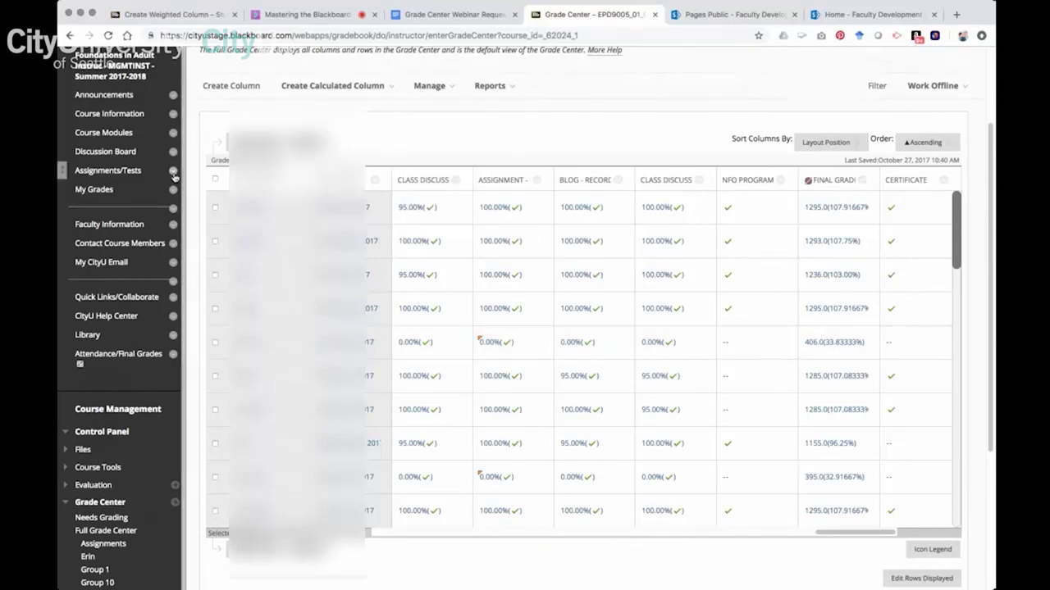
left_click(93, 175)
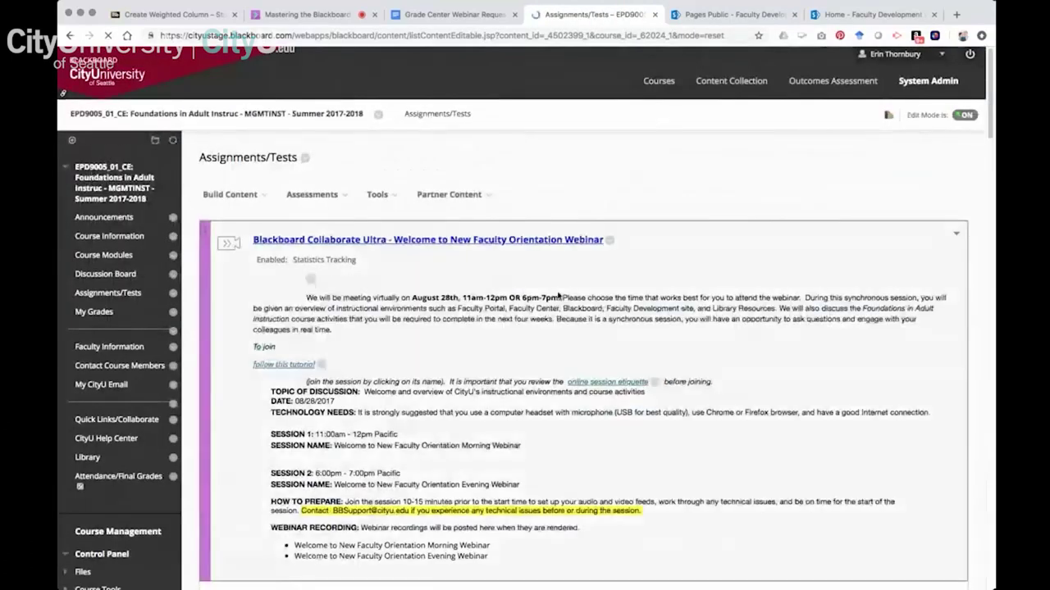
scroll(557, 292, "down", 1)
left_click(336, 167)
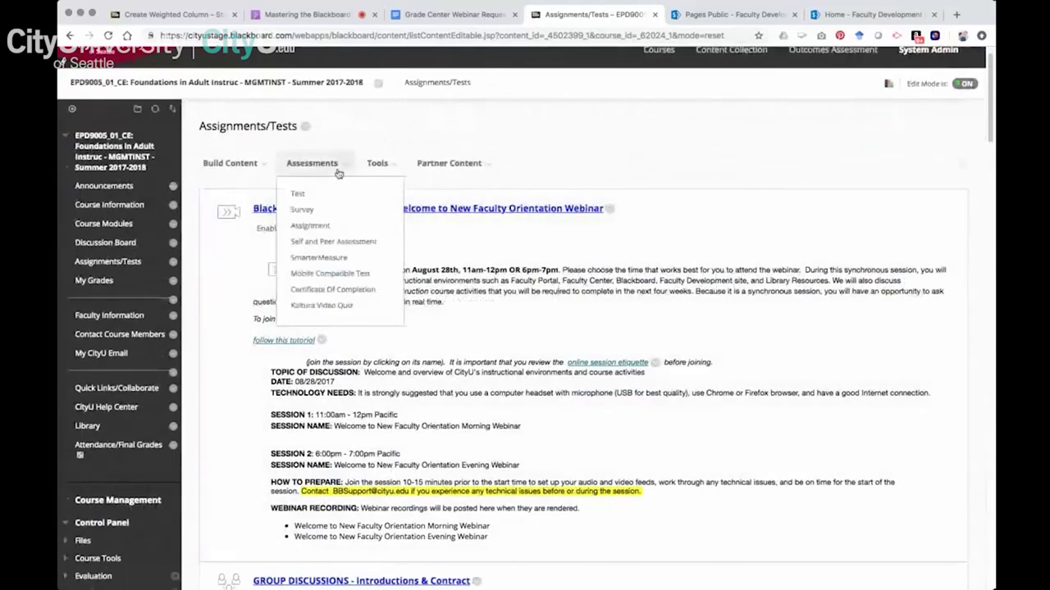
left_click(327, 229)
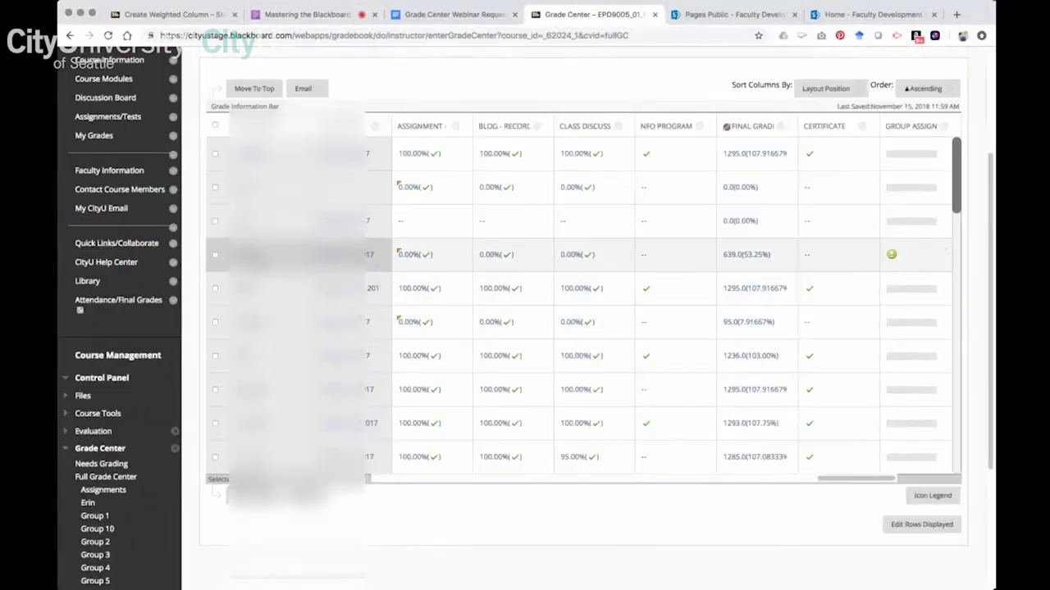
Find a Group 5 member with an ungraded submission in the Group Assignment column and open the Group 5 attempt.
left_click_drag(954, 193, 954, 303)
scroll(918, 194, "down", 2)
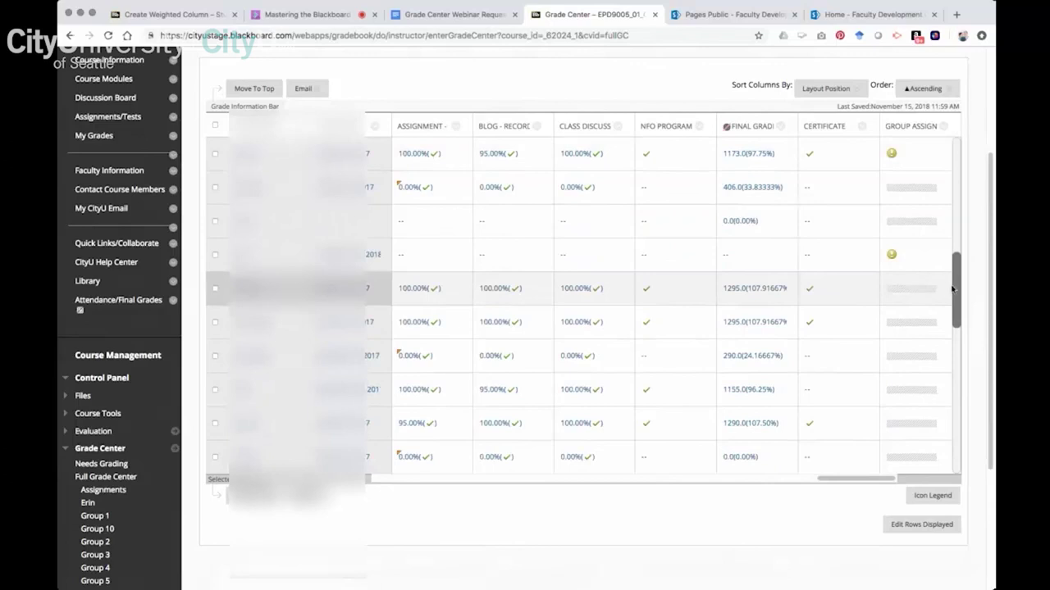
left_click_drag(961, 294, 957, 464)
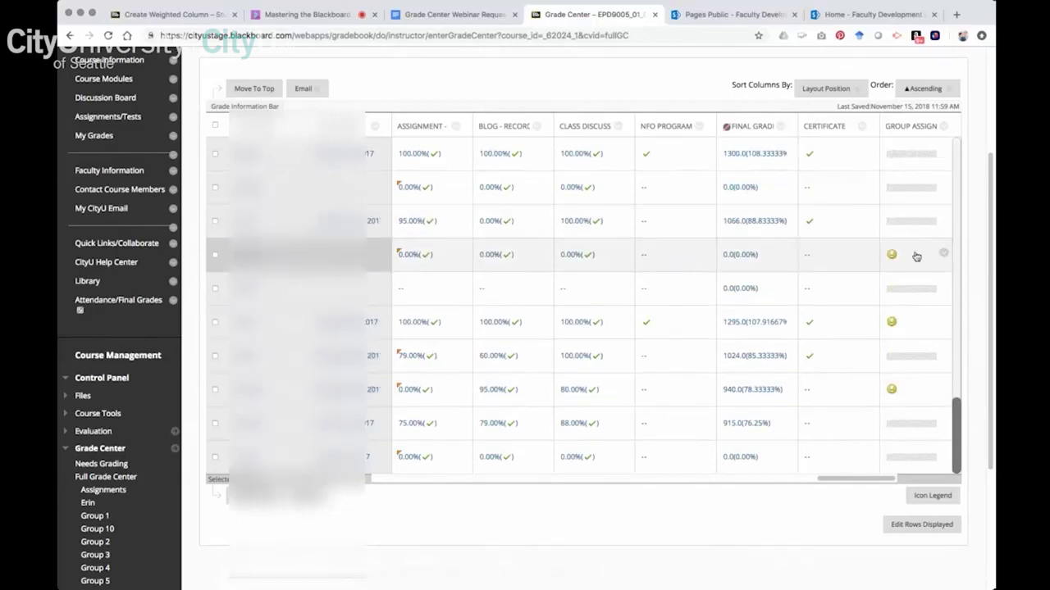
left_click(943, 255)
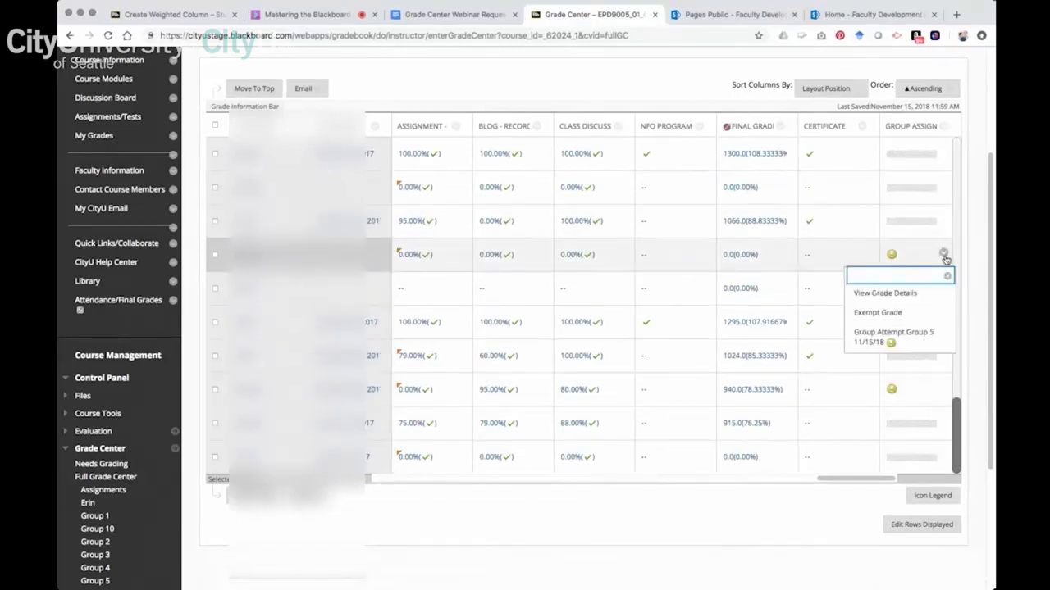
left_click(917, 339)
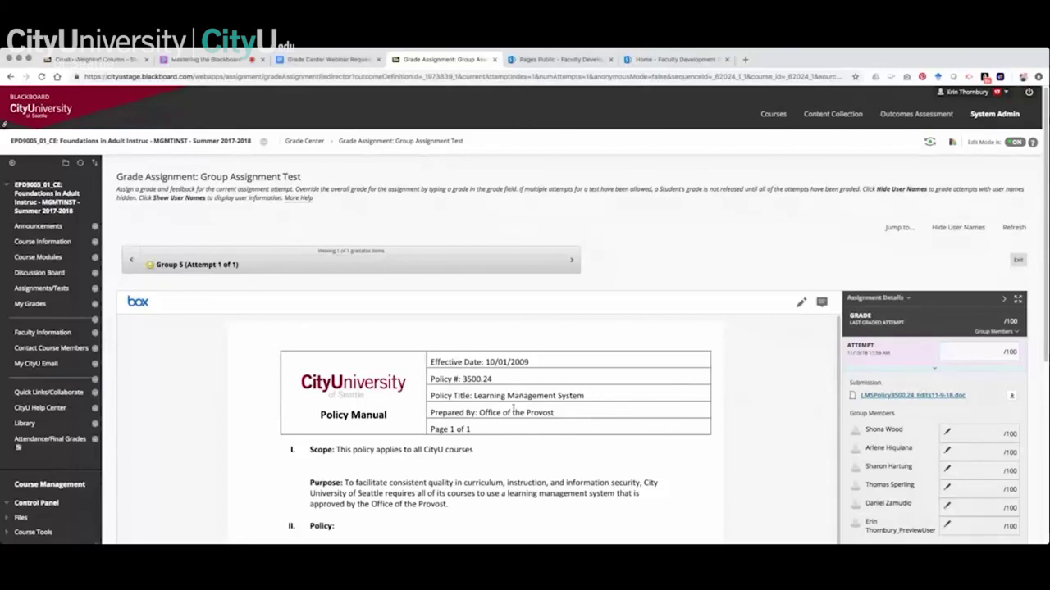
Read through the submitted policy document, then expand the attempt's Feedback to Learner area and review the group member list.
scroll(513, 408, "down", 5)
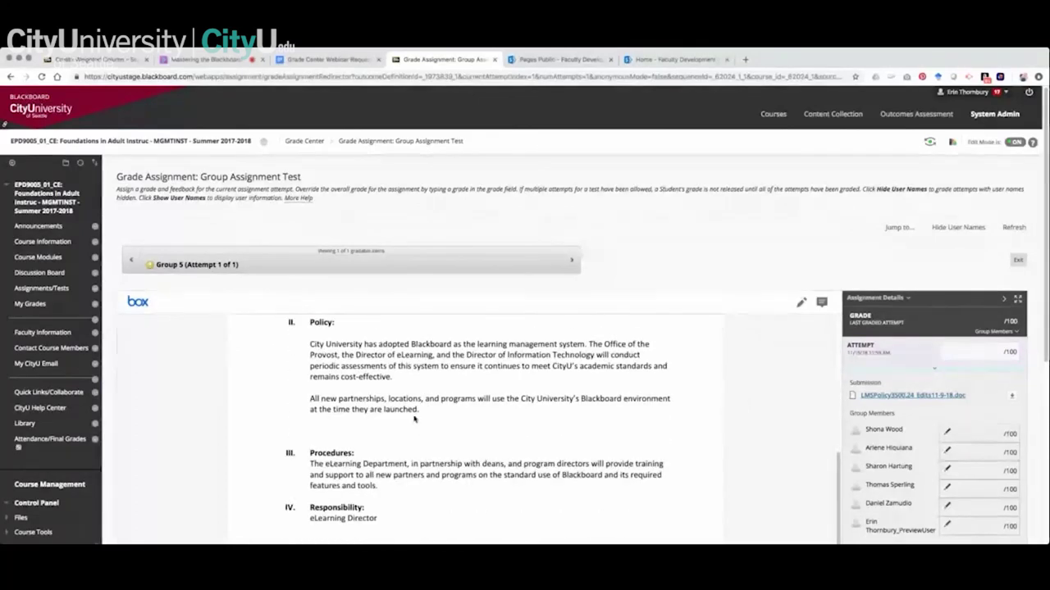
scroll(535, 427, "up", 5)
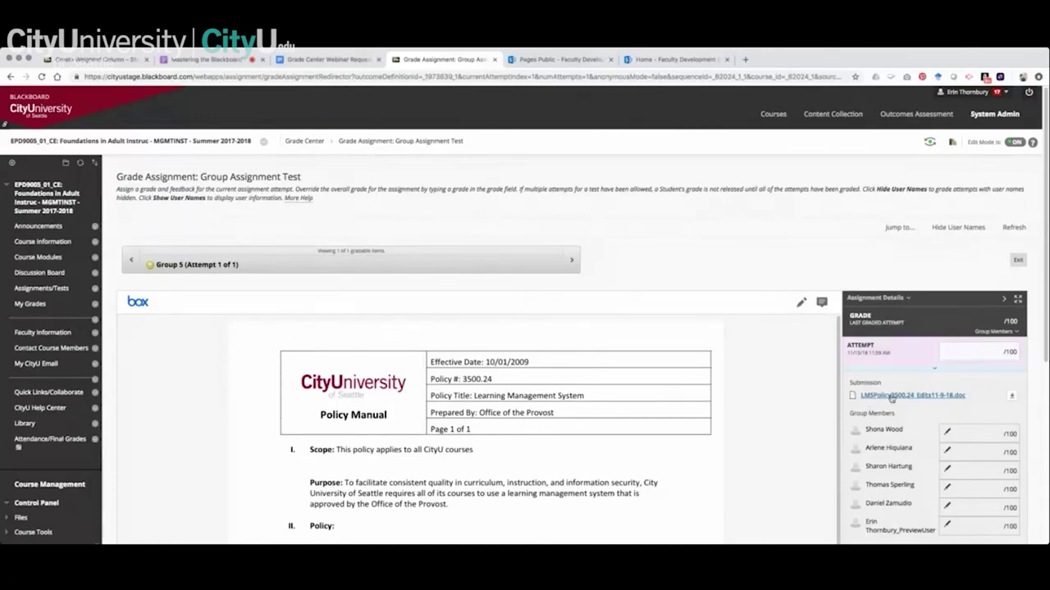
left_click(936, 373)
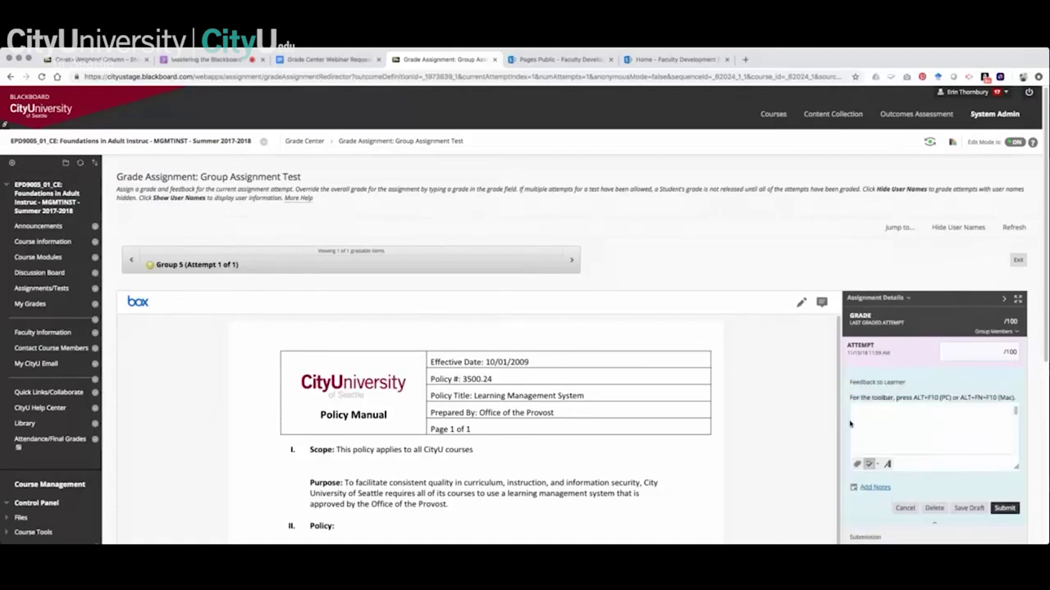
scroll(864, 485, "down", 2)
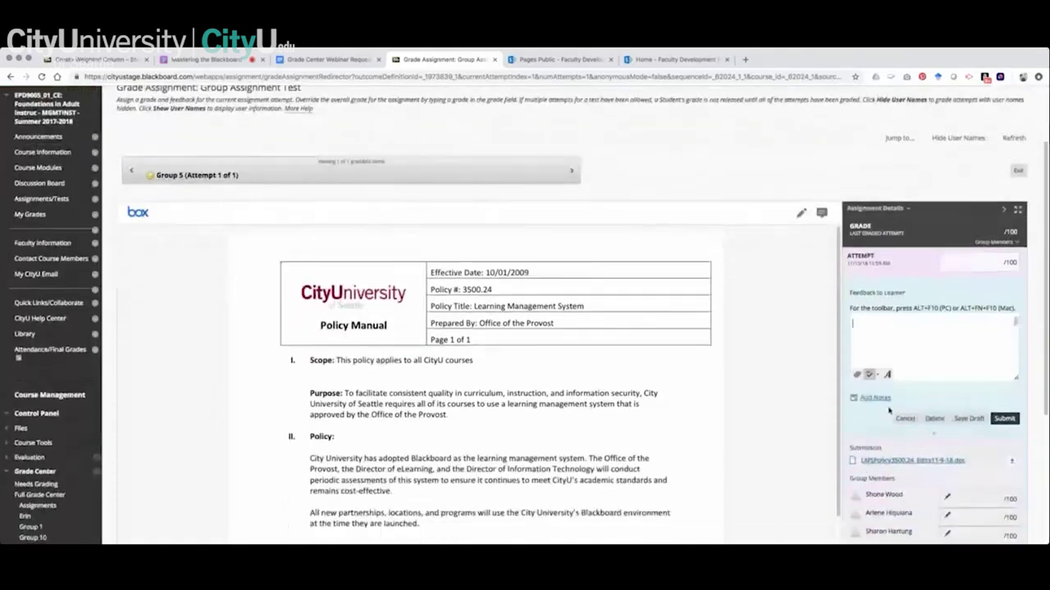
scroll(976, 426, "down", 3)
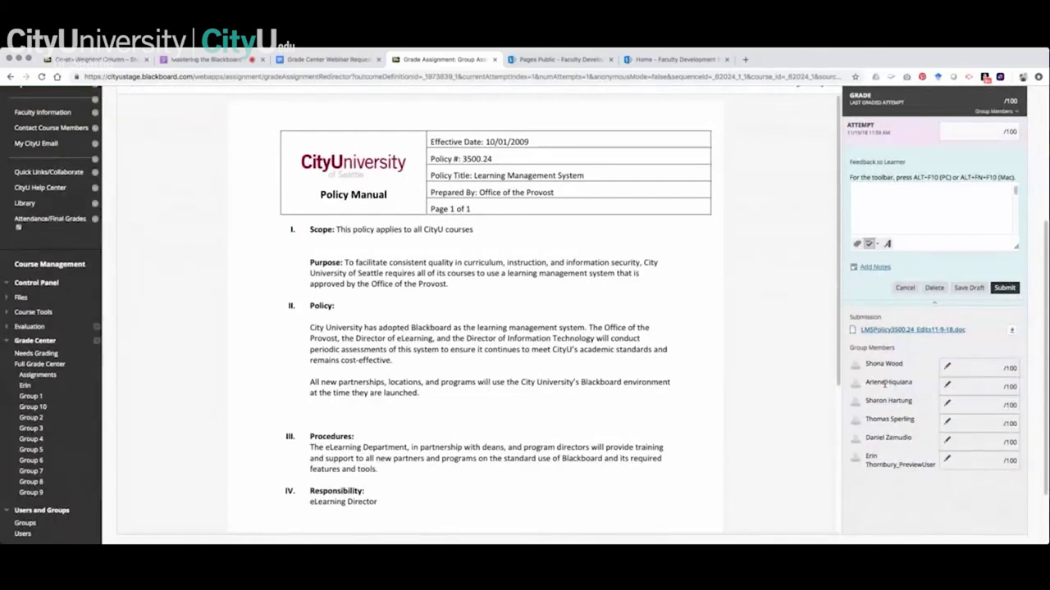
Open the individual grade override for the preview user in the Group Members list.
mouse_move(829, 361)
scroll(932, 468, "down", 1)
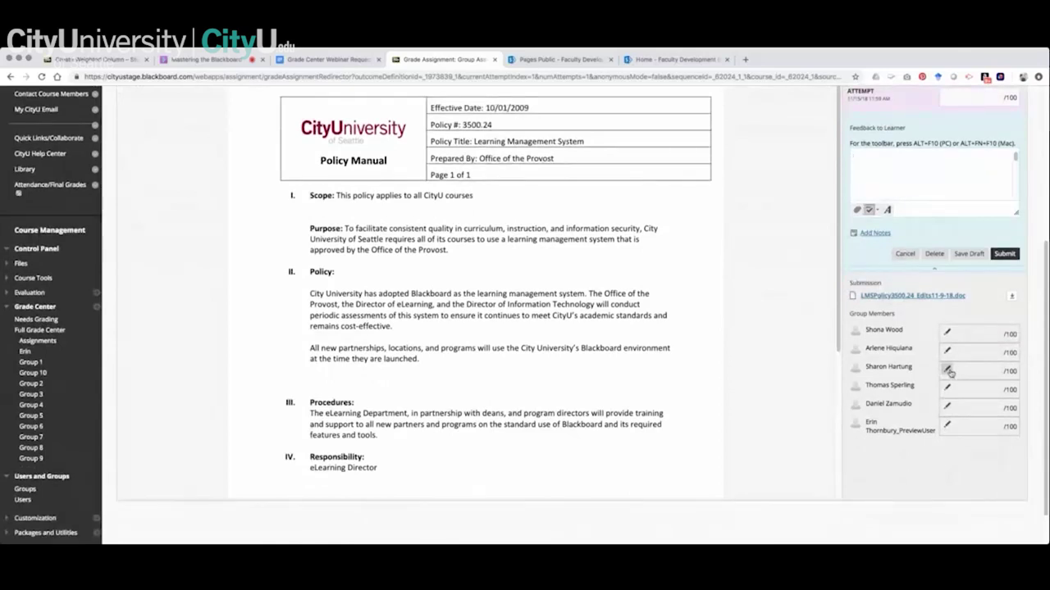
left_click(947, 425)
left_click(943, 447)
left_click(985, 427)
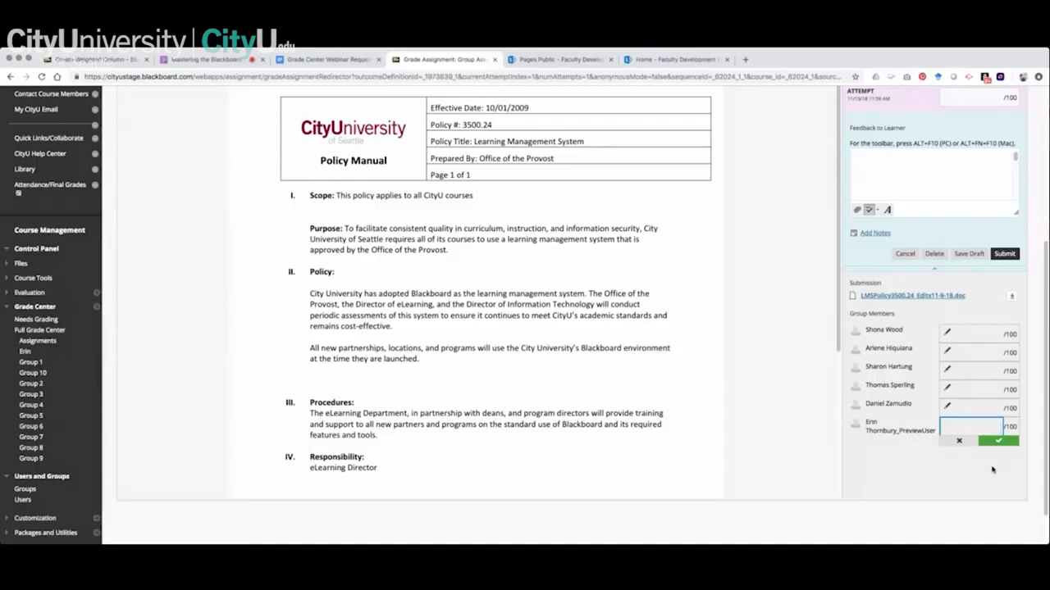
Switch back to the Blackboard Collaborate webinar session to check the chat.
mouse_move(680, 305)
scroll(679, 309, "up", 3)
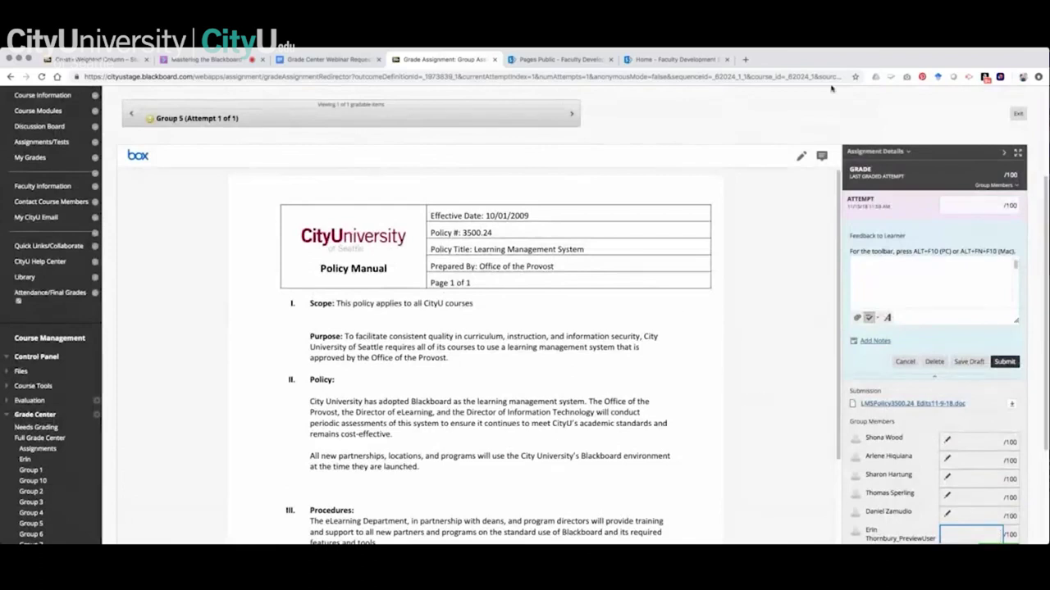
left_click(190, 60)
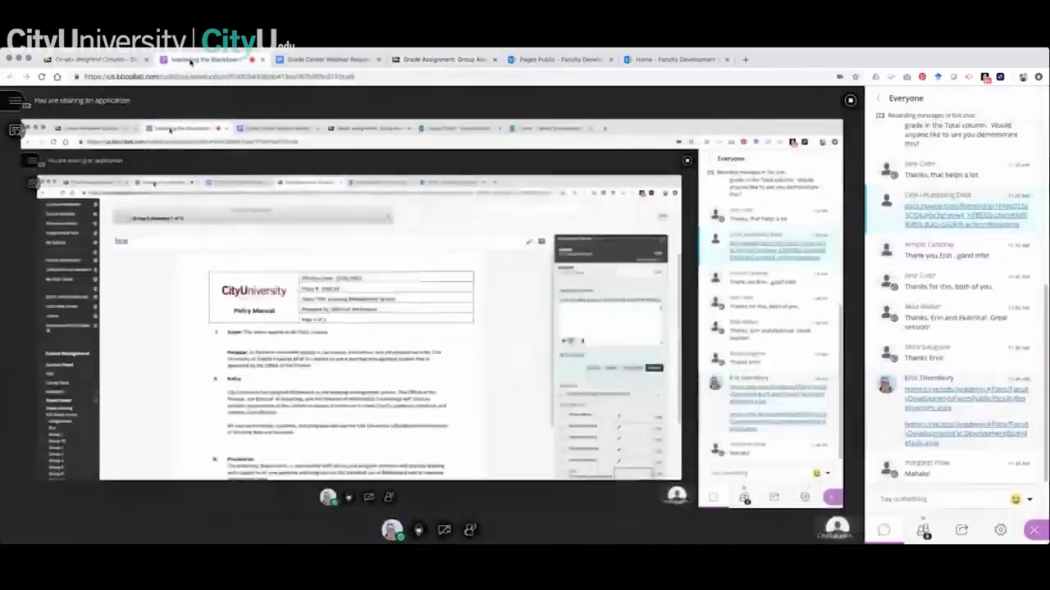